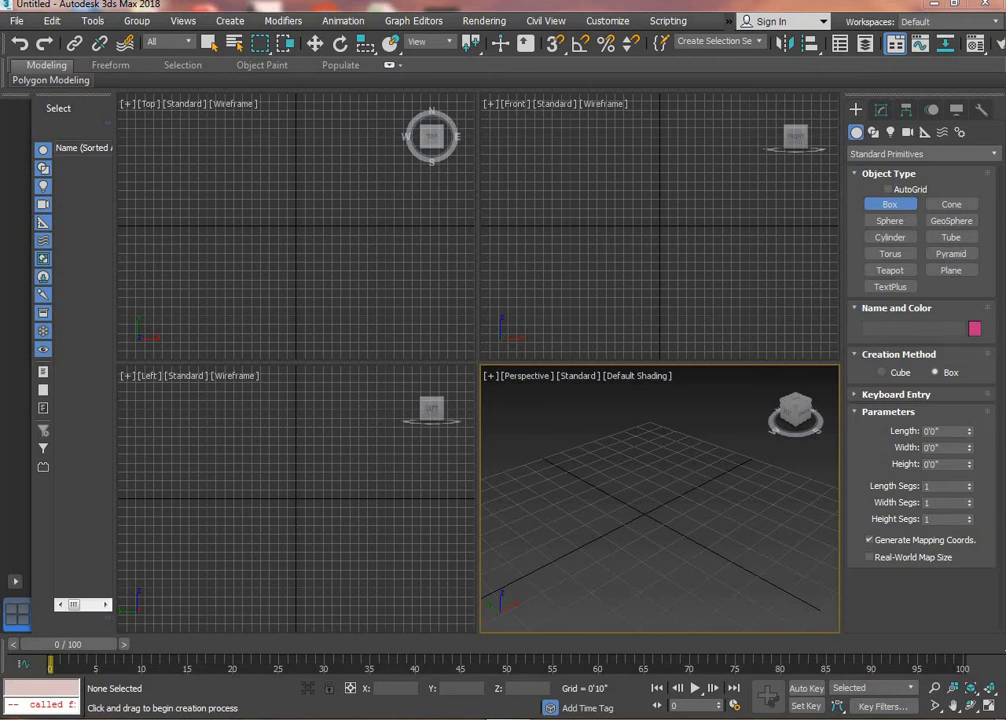
# - Create a flat box about 4'3" long, 4'2" wide and 6" high in the perspective view, and maximize that viewport
pyautogui.moveTo(649, 464); pyautogui.dragTo(649, 570)
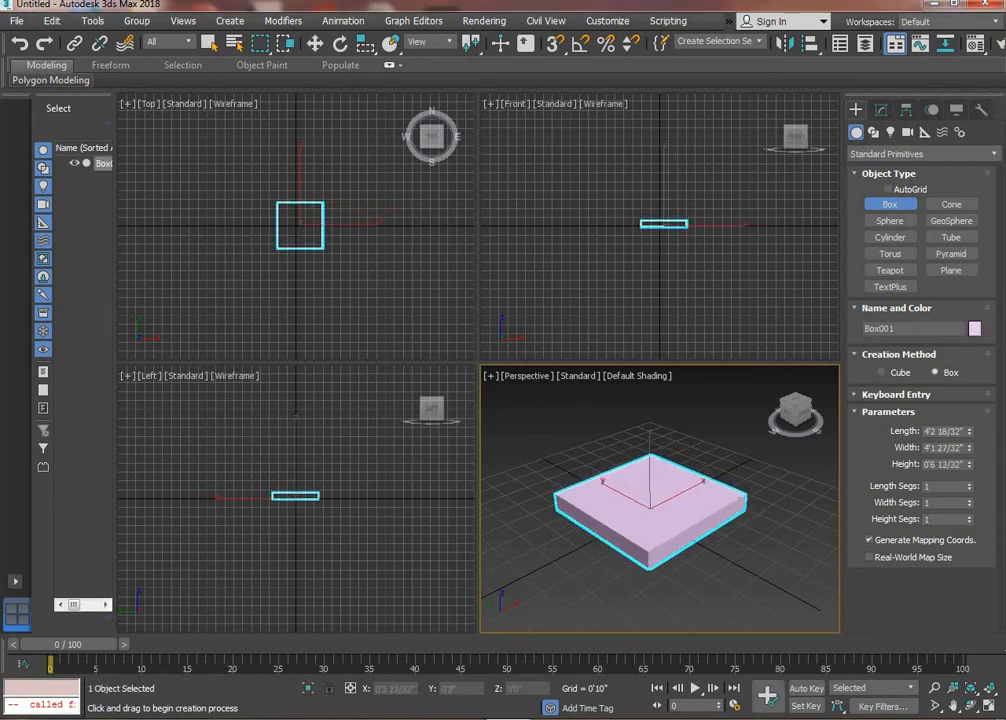
pyautogui.hotkey('alt', 'w')
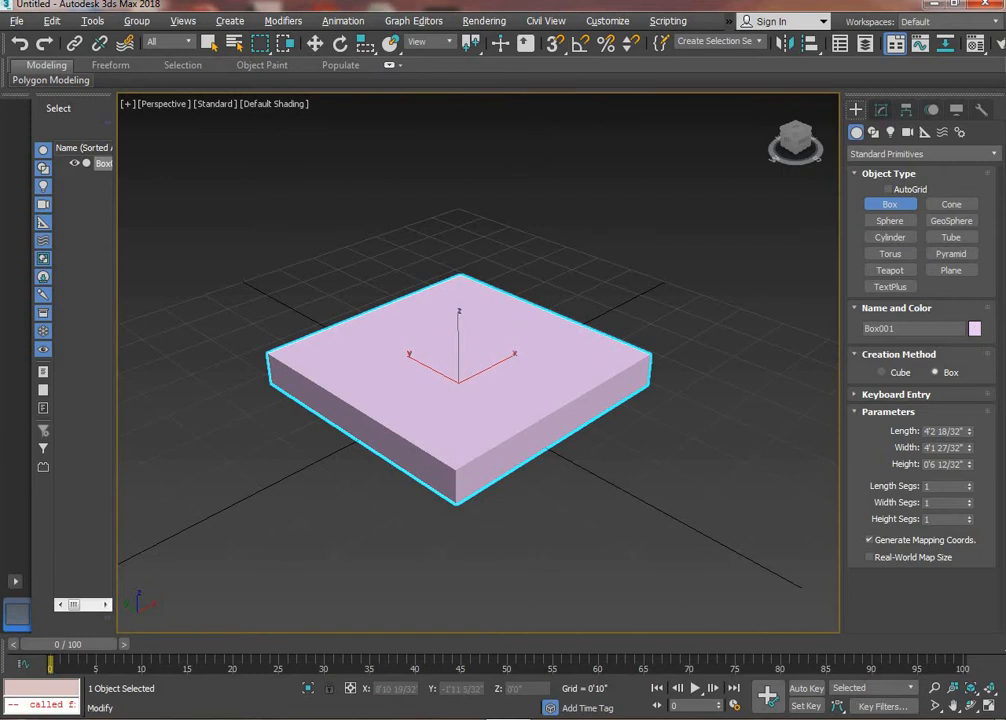
# - Apply an FFD 2x2x2 modifier to the box
pyautogui.click(881, 109)
pyautogui.click(924, 157)
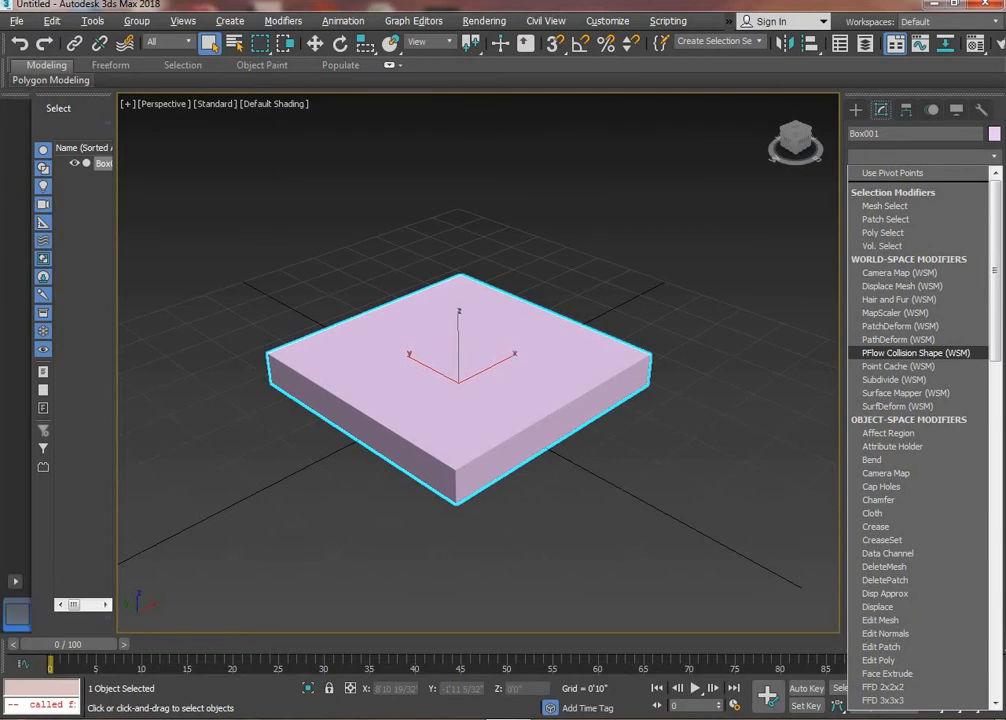
pyautogui.press('f')
pyautogui.press('f')
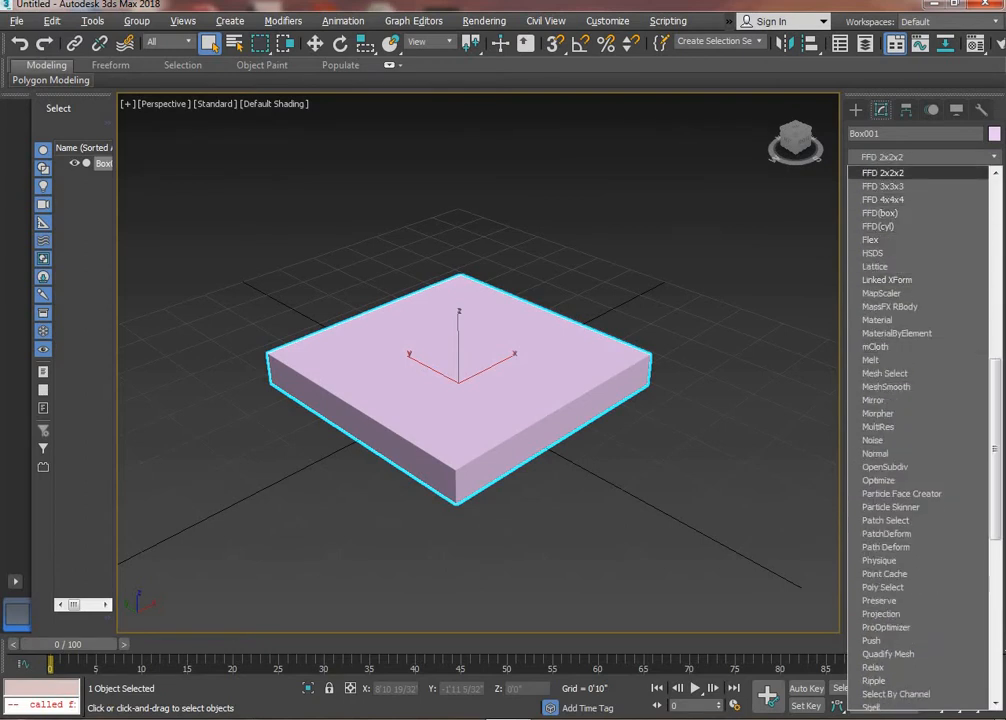
pyautogui.click(884, 173)
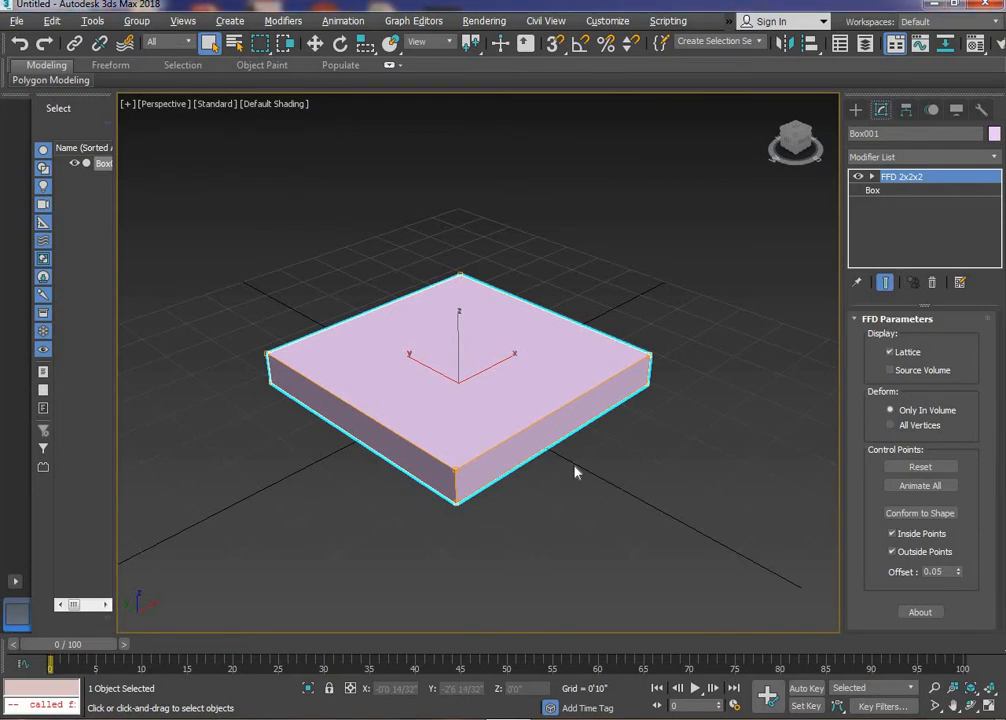
# - Try moving the FFD 2x2x2 control points at one corner of the box vertically and scaling them closer together
pyautogui.click(872, 178)
pyautogui.click(937, 192)
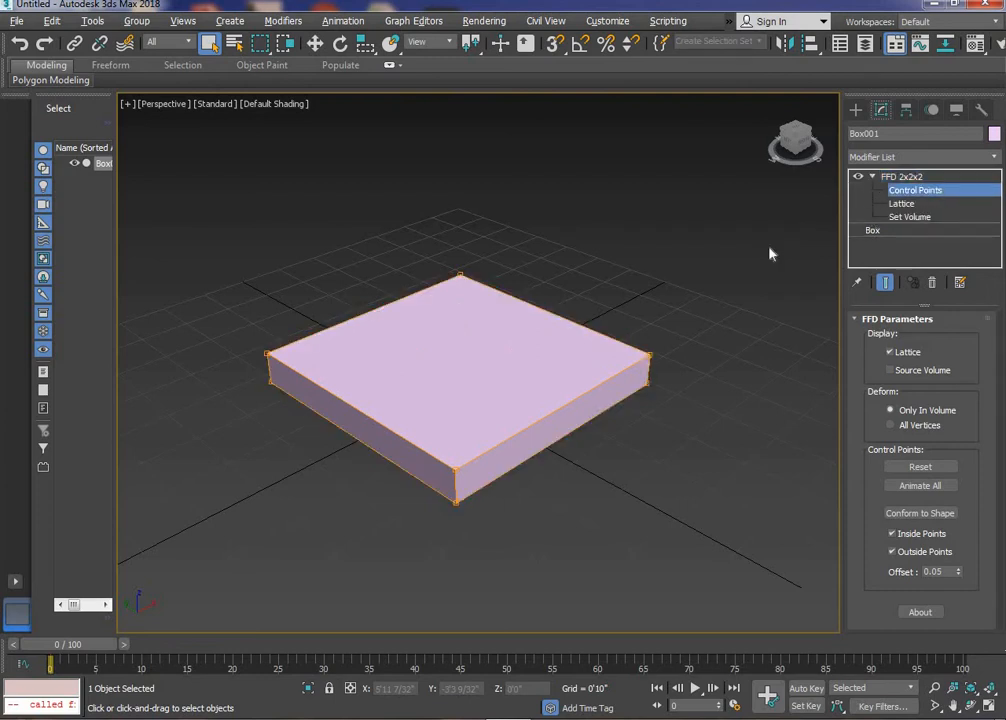
pyautogui.moveTo(624, 378); pyautogui.dragTo(626, 376)
pyautogui.press('w')
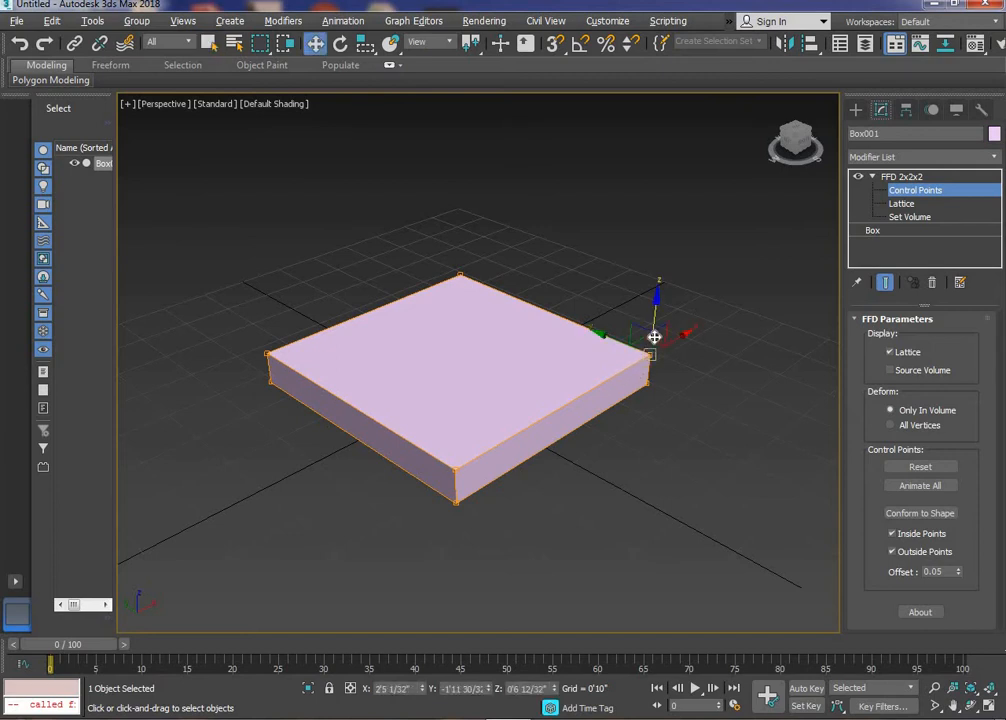
pyautogui.moveTo(653, 337)
pyautogui.mouseDown()
pyautogui.moveTo(649, 402)
pyautogui.moveTo(656, 336)
pyautogui.mouseUp()
pyautogui.press('r')
pyautogui.moveTo(685, 442); pyautogui.dragTo(644, 487)
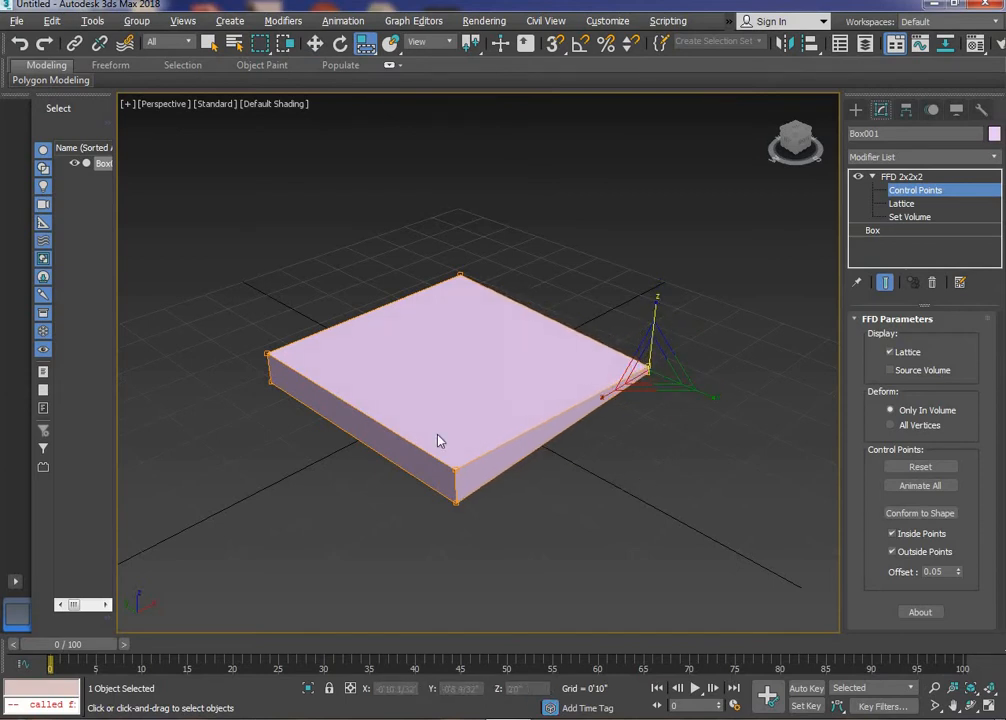
# - Undo the corner control-point edits and remove the FFD 2x2x2 modifier from the box
pyautogui.click(716, 303)
pyautogui.hotkey('ctrl', 'z')
pyautogui.hotkey('ctrl', 'z')
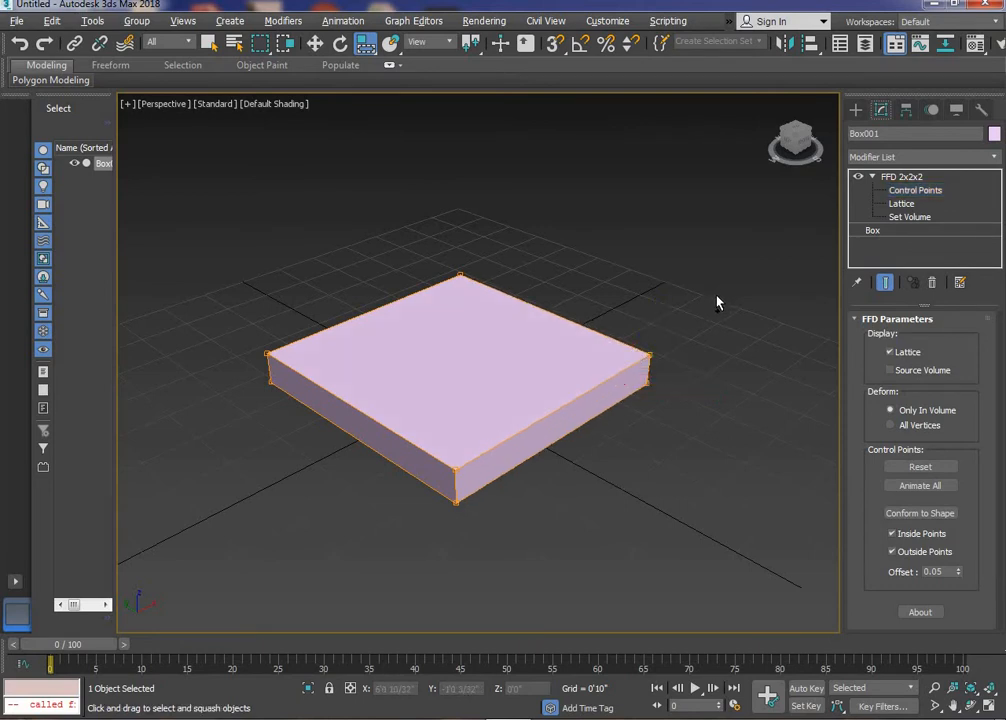
# - Apply an FFD 3x3x3 modifier to the box
pyautogui.click(884, 157)
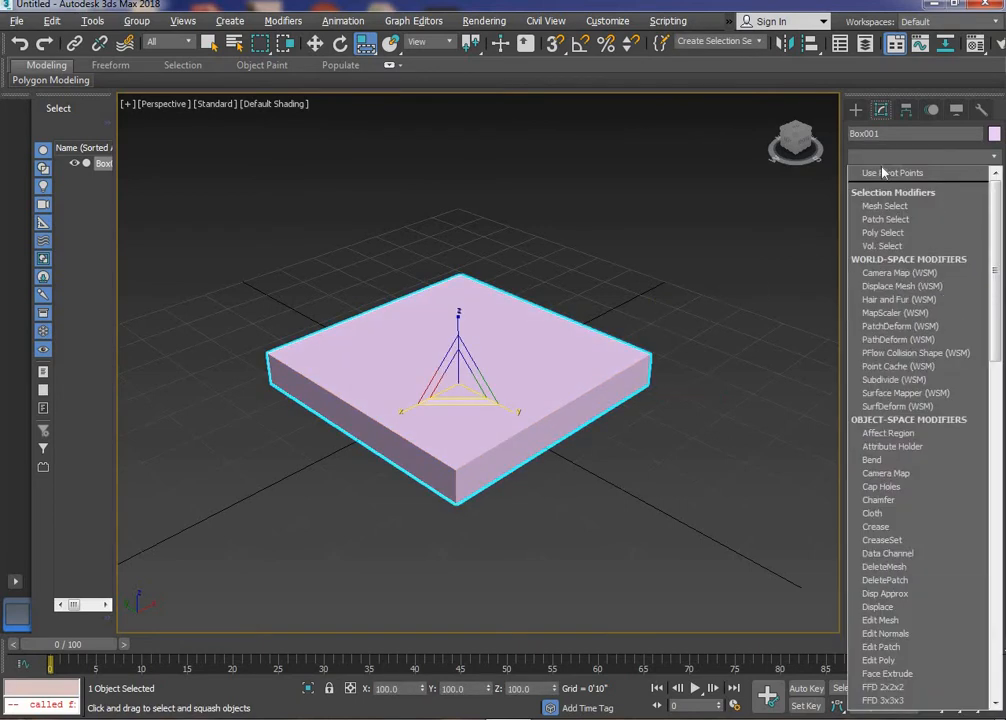
pyautogui.scroll(-12, 883, 172)
pyautogui.click(890, 189)
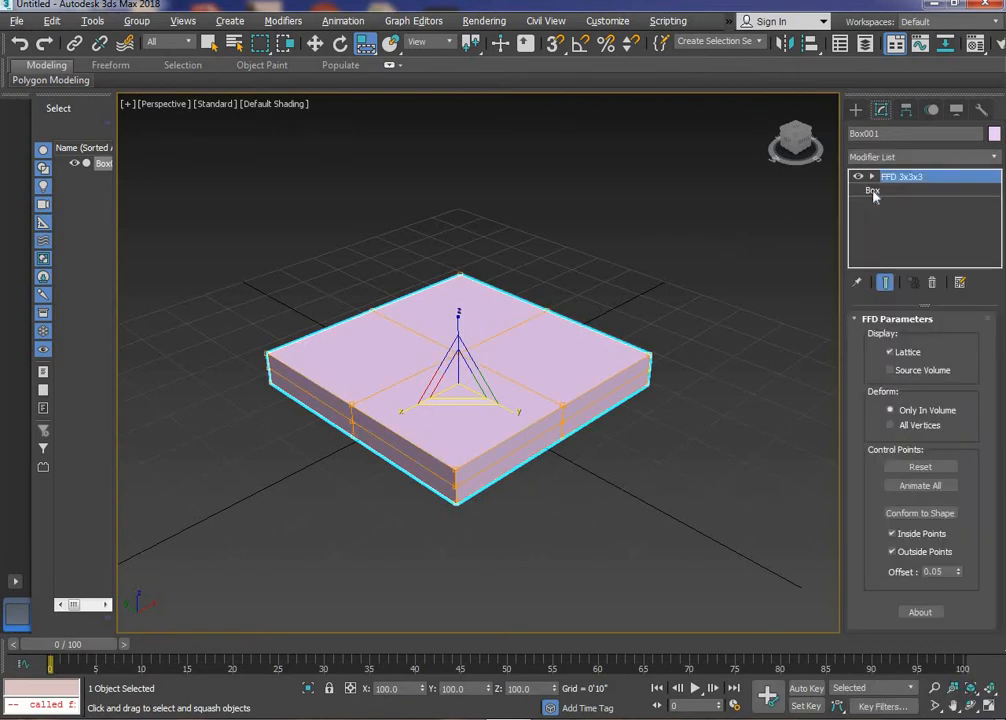
# - Change the base box's width to about 11'5 19/32" and its height to about 3 26/32" beneath the FFD modifier
pyautogui.click(872, 190)
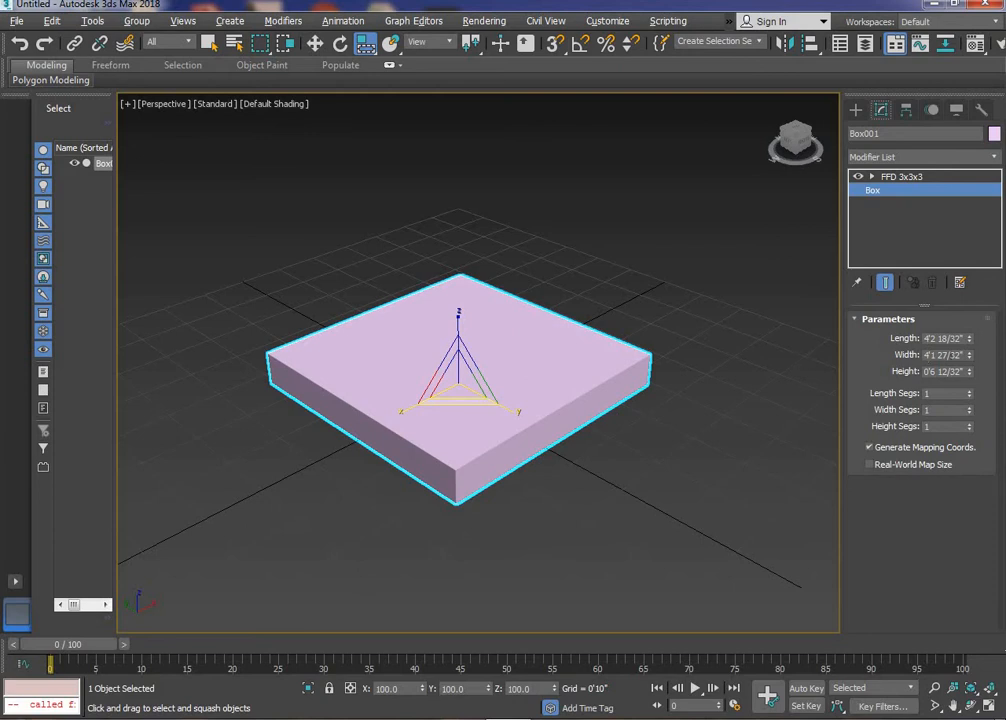
pyautogui.moveTo(970, 358); pyautogui.dragTo(960, 284)
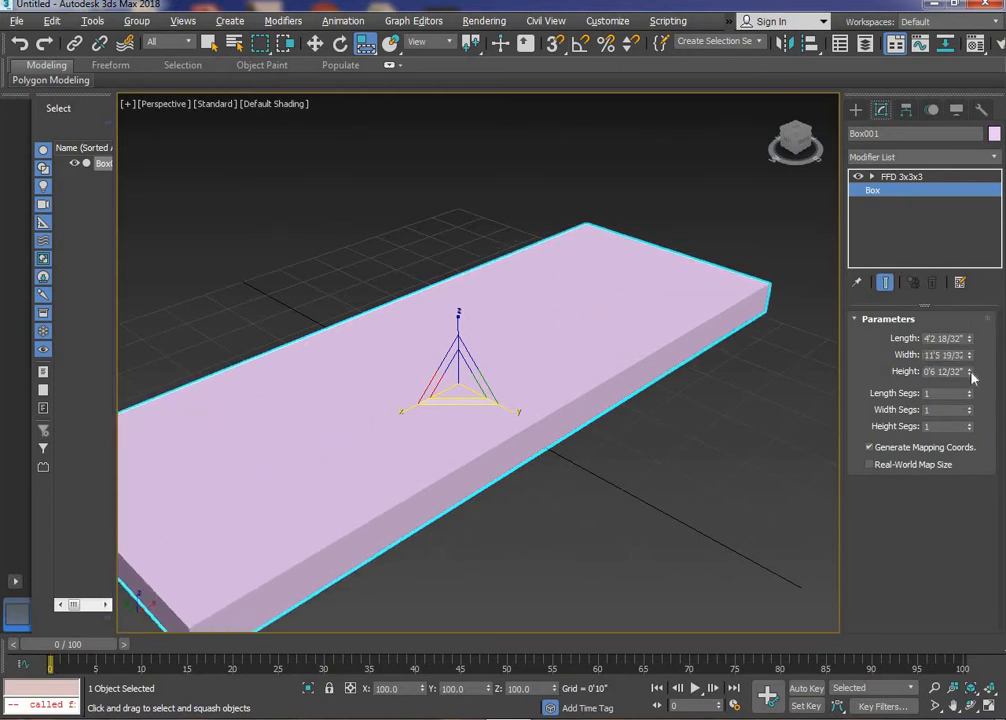
pyautogui.moveTo(971, 374); pyautogui.dragTo(977, 408)
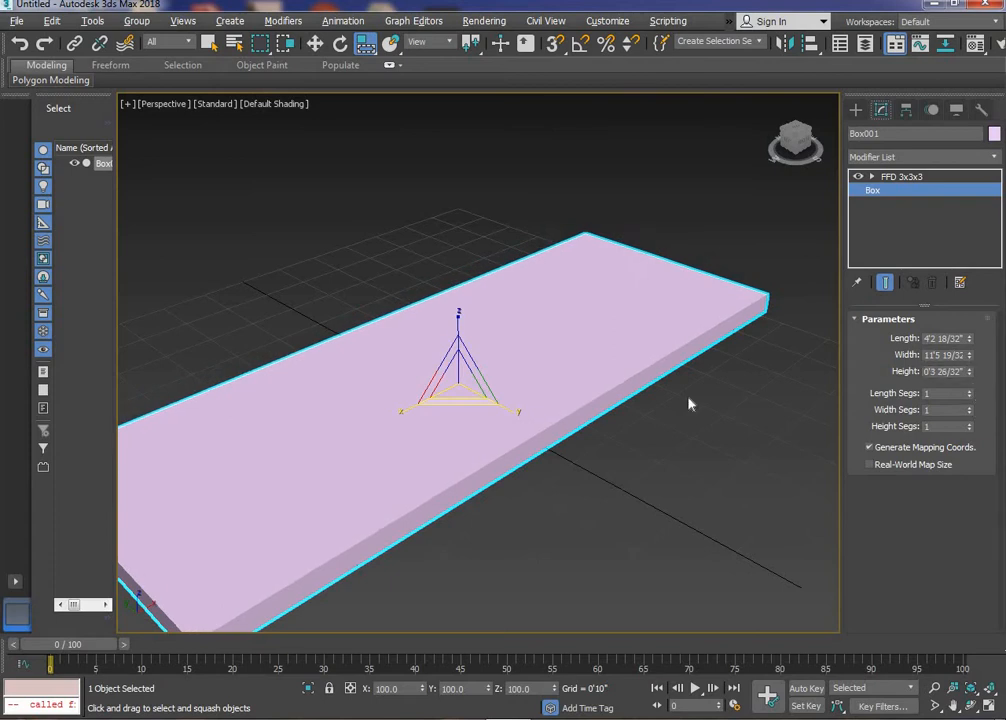
pyautogui.scroll(-4, 689, 406)
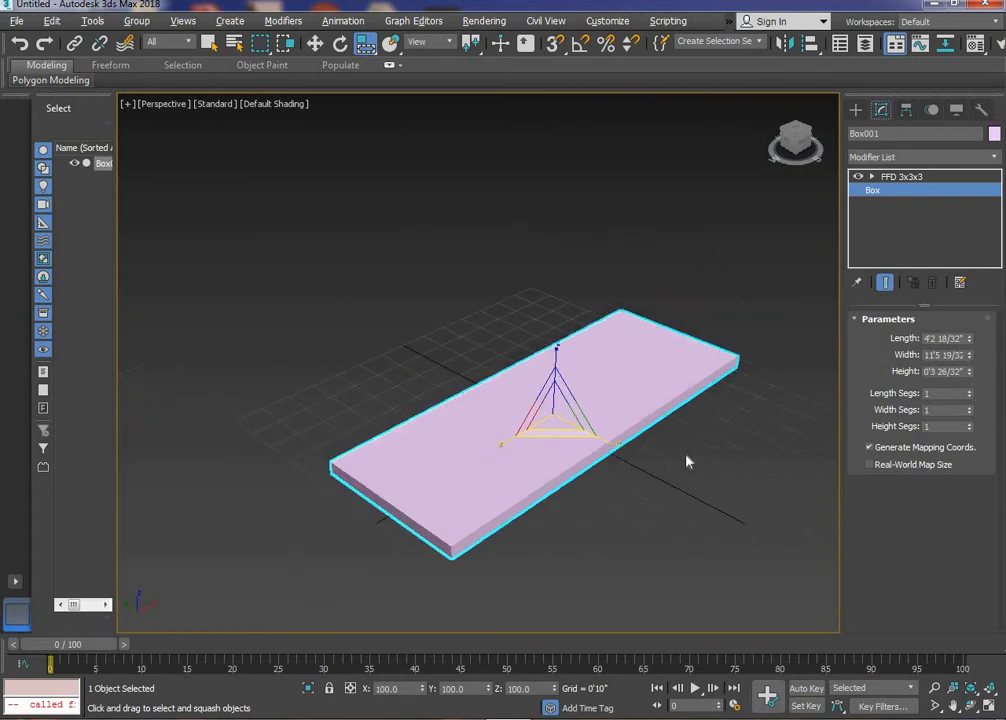
# - Try lowering the middle row of FFD 3x3x3 control points across the box, and undo the move
pyautogui.click(874, 177)
pyautogui.click(900, 190)
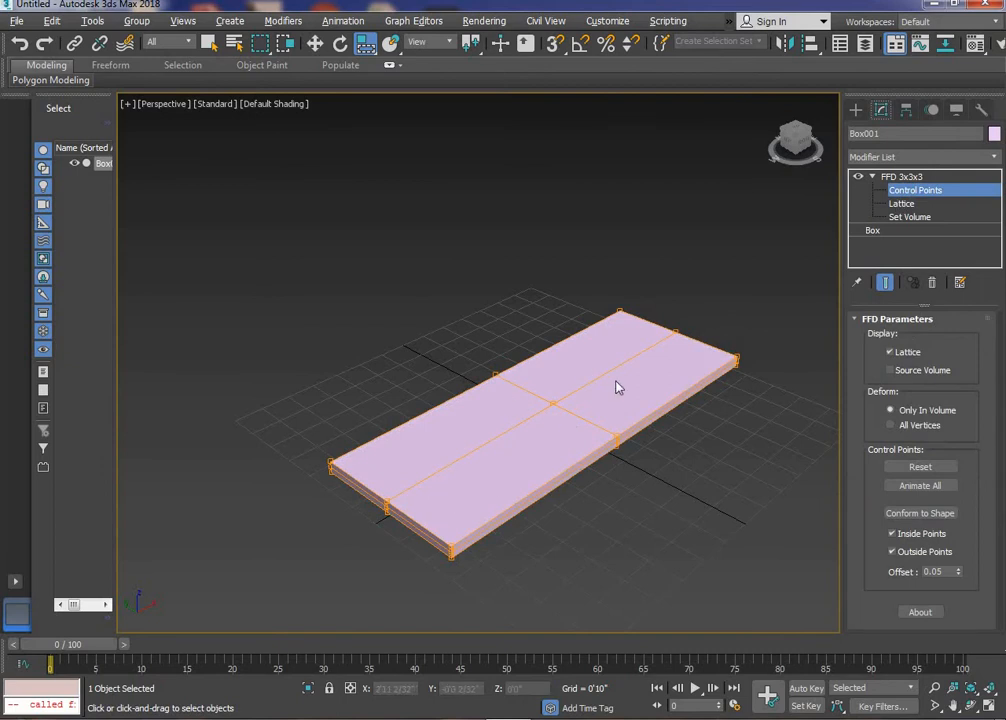
pyautogui.scroll(2, 500, 520)
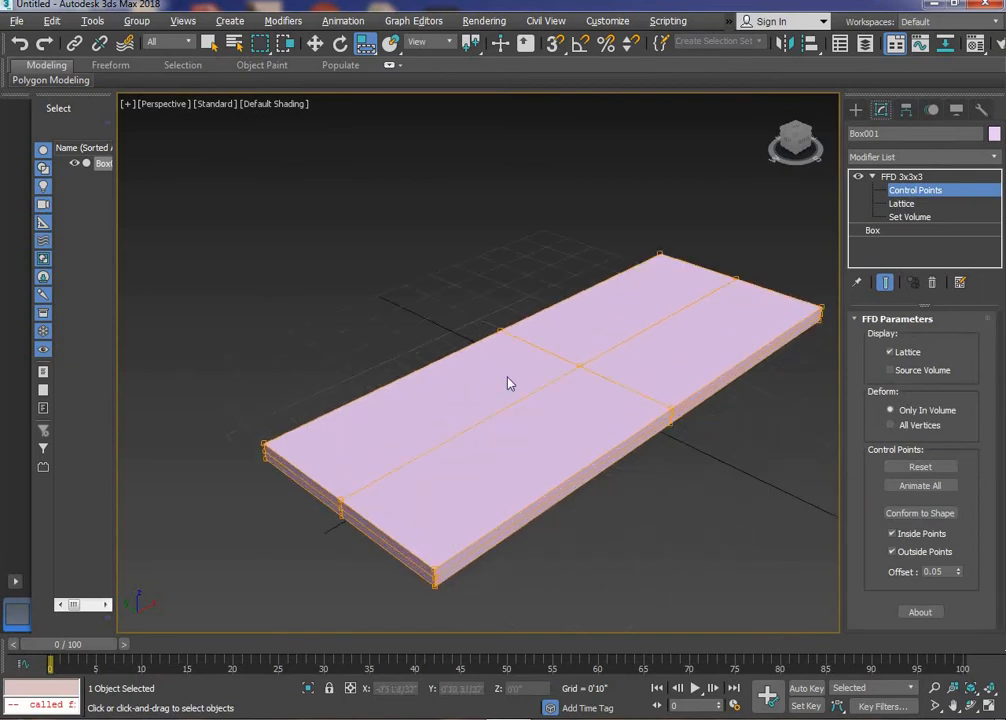
pyautogui.scroll(-5, 507, 383)
pyautogui.moveTo(553, 393); pyautogui.dragTo(566, 406)
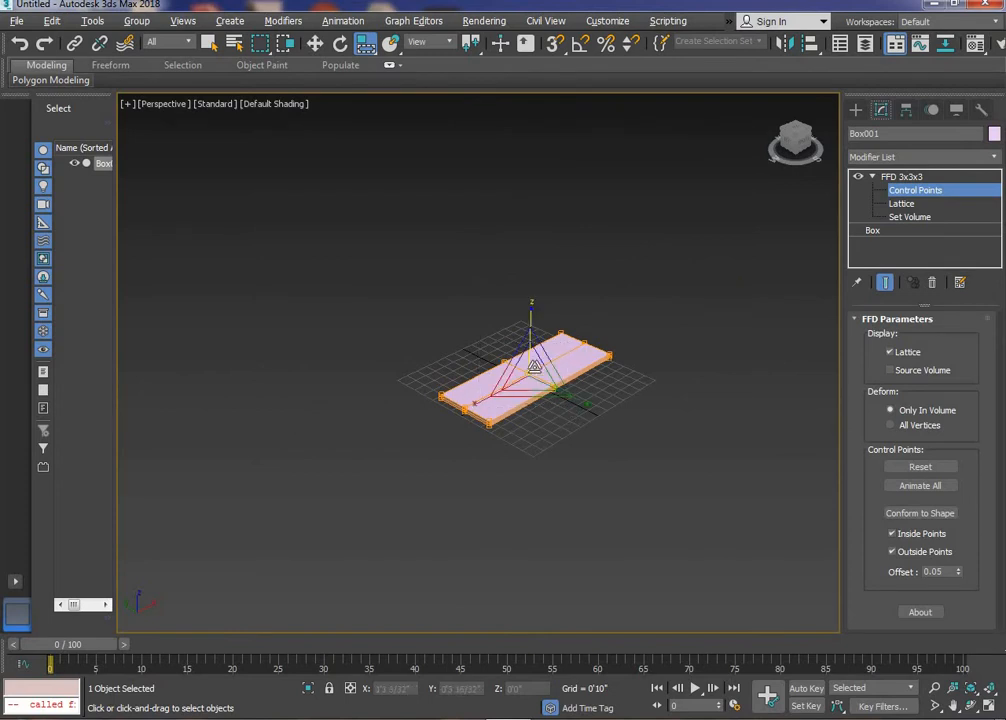
pyautogui.press('w')
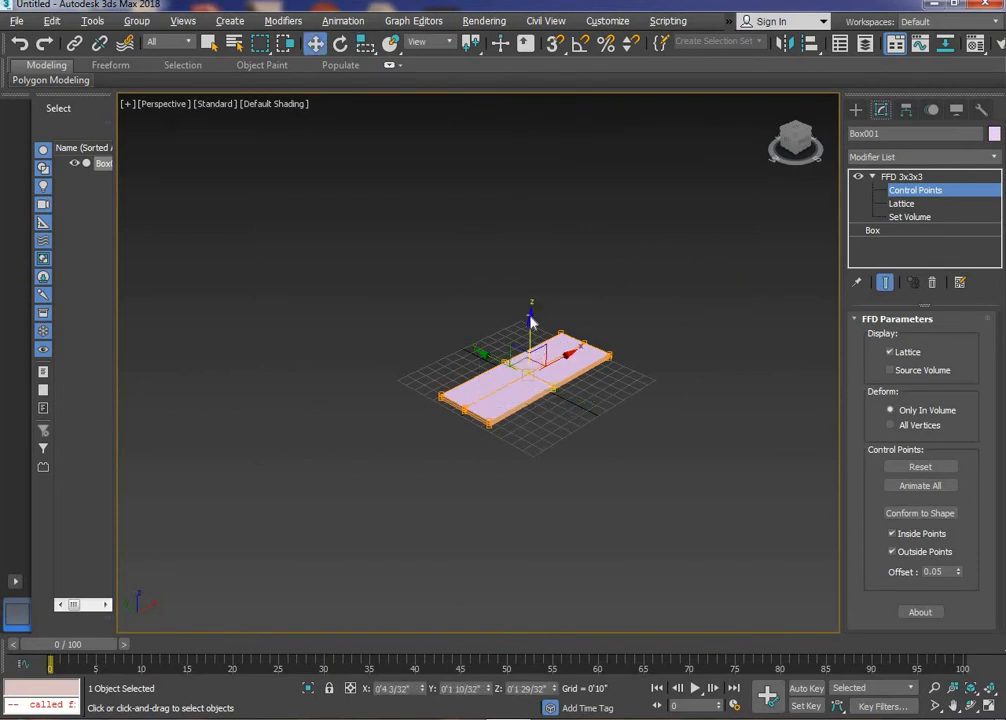
pyautogui.hotkey('ctrl', 'z')
pyautogui.moveTo(485, 345); pyautogui.dragTo(566, 404)
pyautogui.moveTo(532, 335)
pyautogui.mouseDown()
pyautogui.moveTo(534, 389)
pyautogui.moveTo(540, 336)
pyautogui.mouseUp()
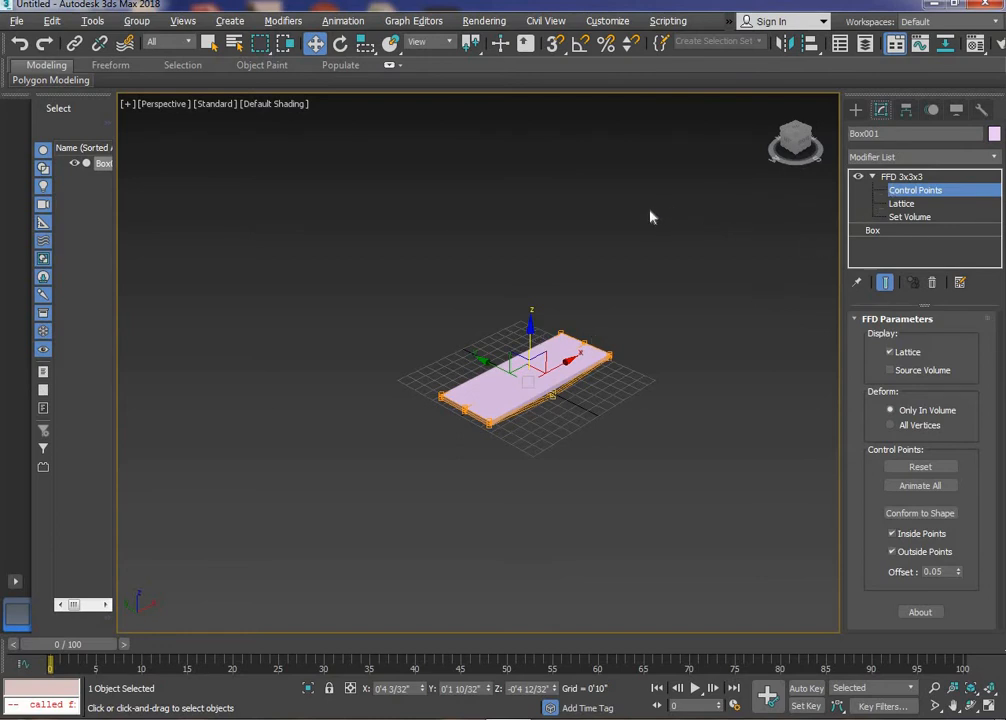
pyautogui.hotkey('ctrl', 'z')
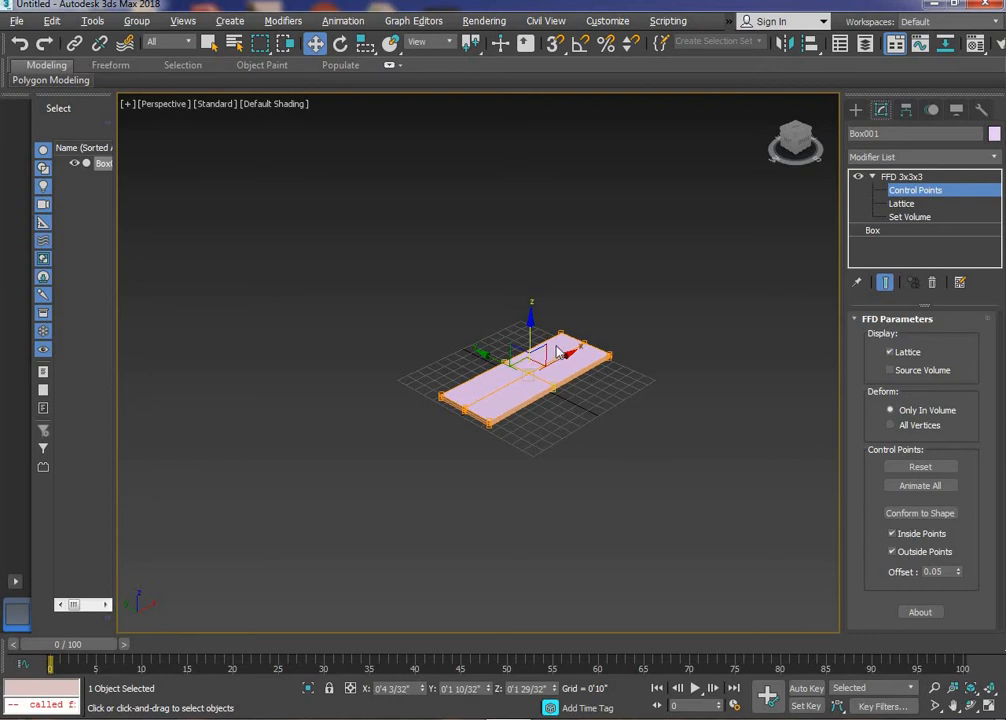
# - Set the base box's length, width and height segments to 200 each
pyautogui.scroll(4, 557, 350)
pyautogui.scroll(-5, 526, 353)
pyautogui.scroll(2, 555, 348)
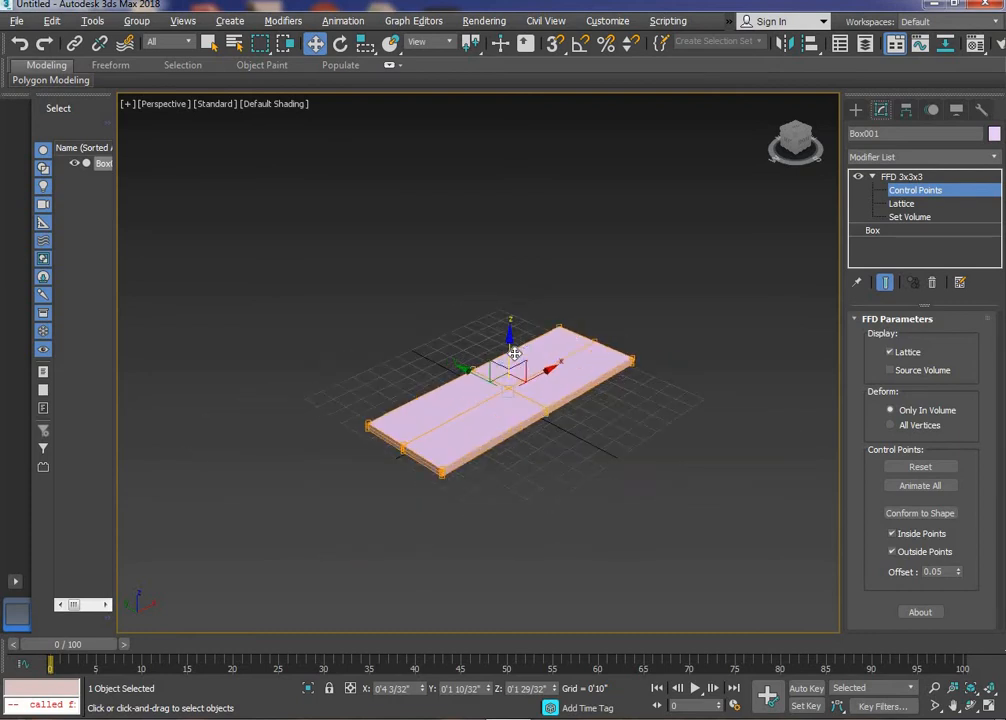
pyautogui.scroll(3, 513, 353)
pyautogui.click(570, 407)
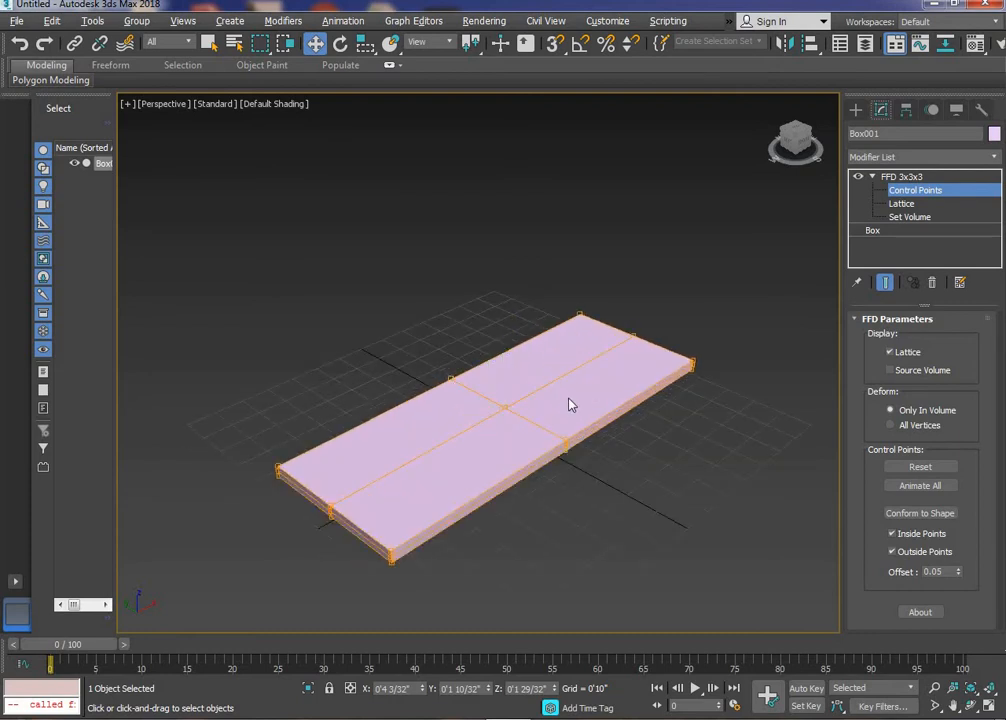
pyautogui.click(871, 231)
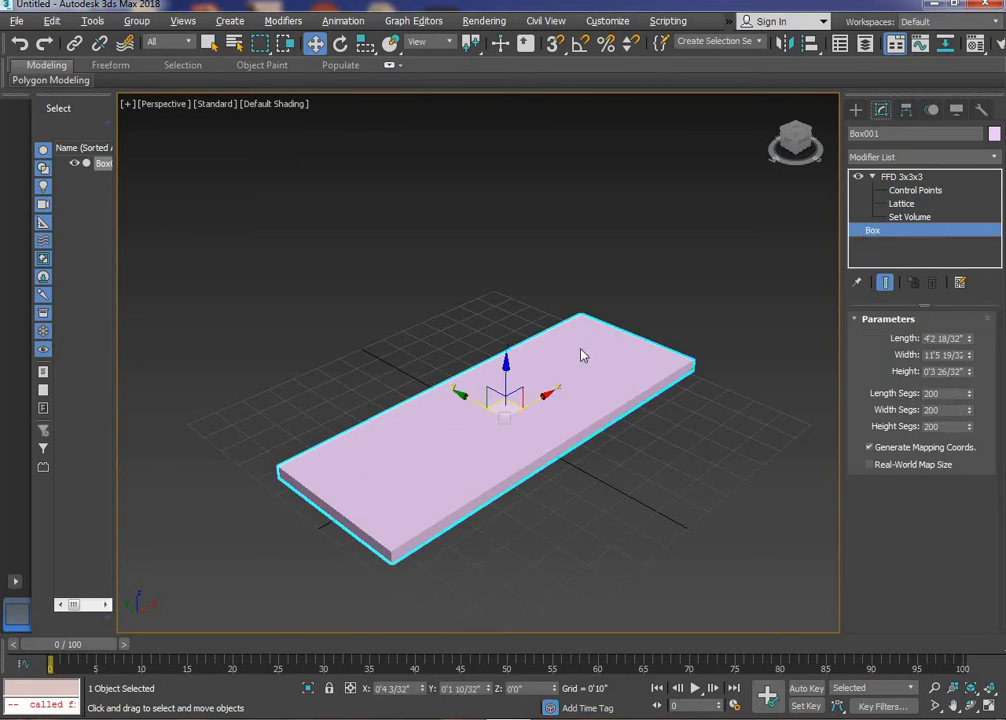
# - Lower the middle row of FFD 3x3x3 control points well below the grid to bend the box into a smooth downward curve
pyautogui.click(901, 191)
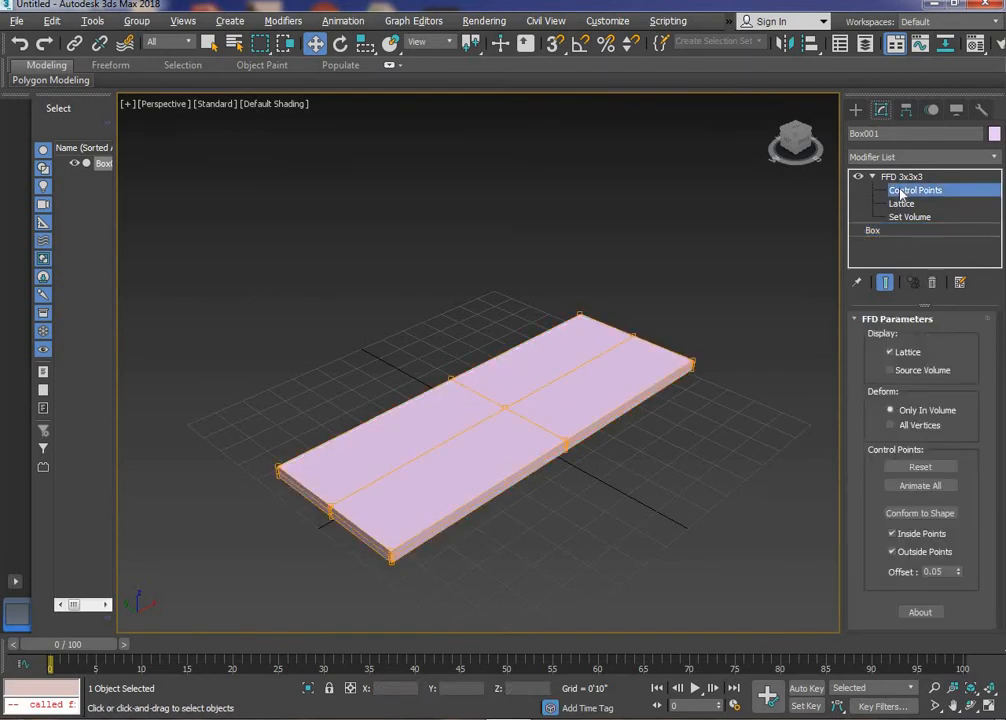
pyautogui.moveTo(418, 343); pyautogui.dragTo(616, 491)
pyautogui.moveTo(560, 414); pyautogui.dragTo(560, 414)
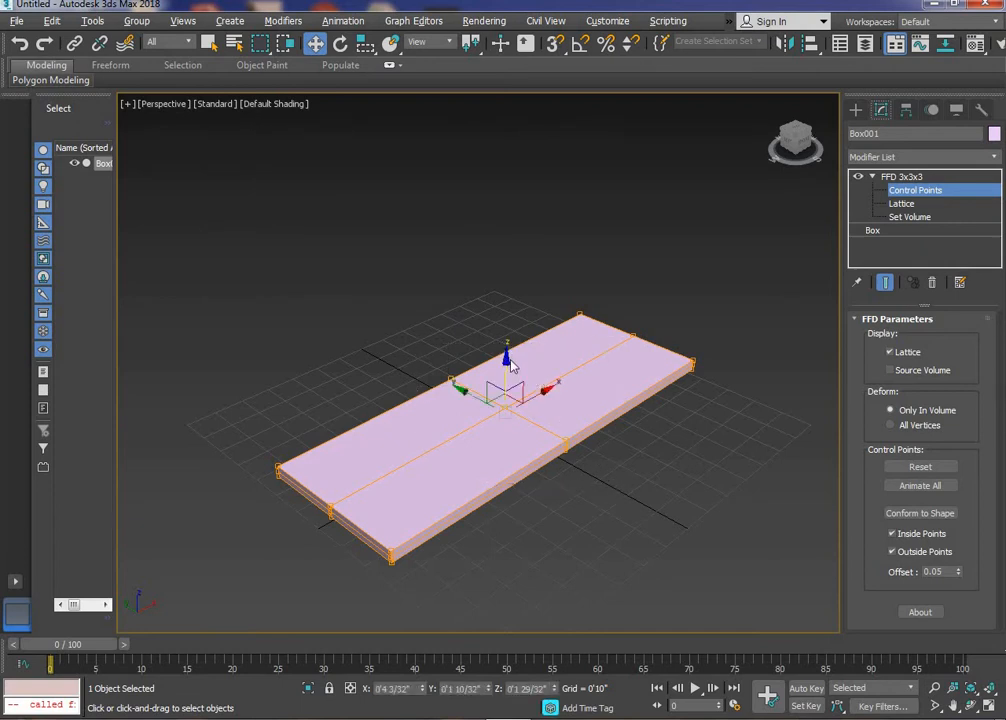
pyautogui.moveTo(505, 362); pyautogui.dragTo(532, 430)
pyautogui.click(599, 238)
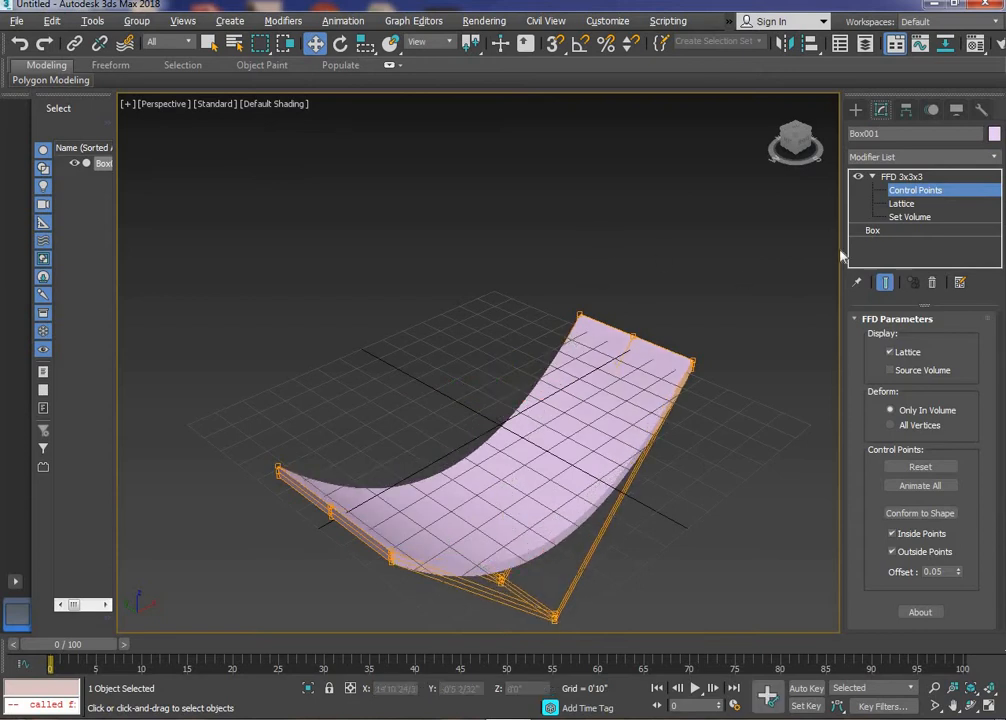
# - Leave control-point editing and rotate the curved box about -31 degrees around the Y axis so one end rises like a backrest
pyautogui.click(906, 192)
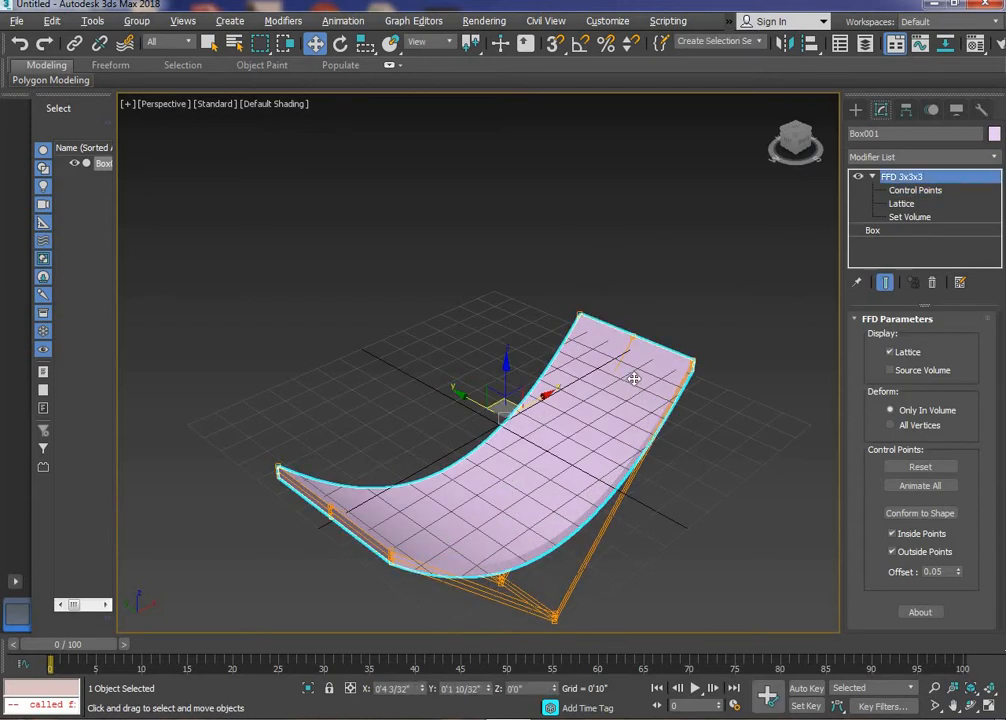
pyautogui.press('e')
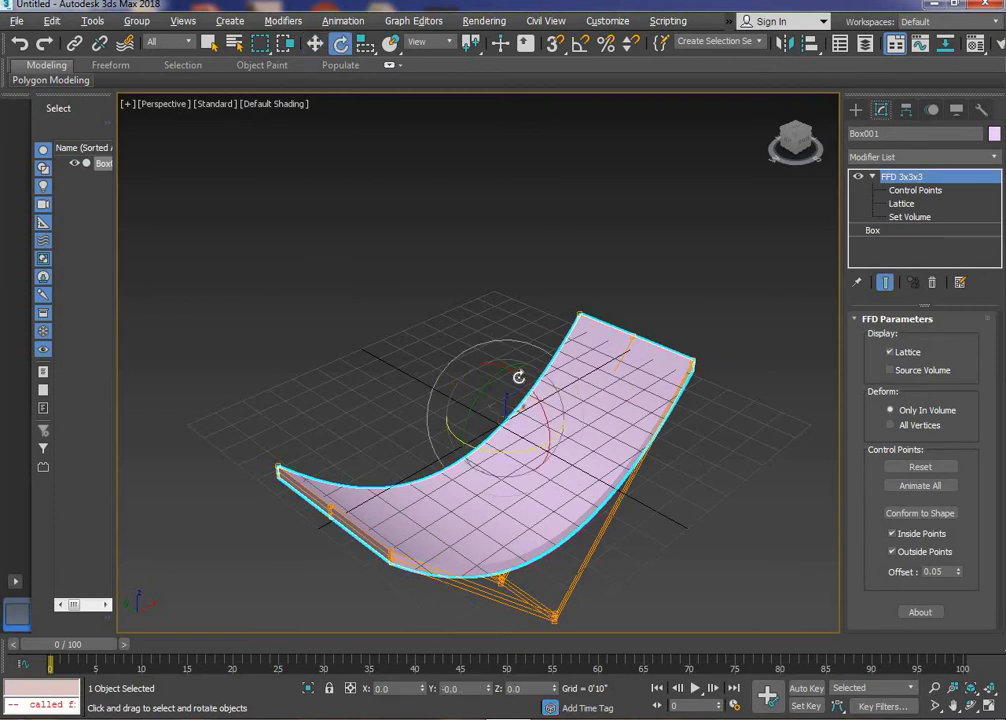
pyautogui.moveTo(496, 373); pyautogui.dragTo(451, 406)
pyautogui.click(755, 458)
pyautogui.moveTo(739, 447); pyautogui.dragTo(745, 381, button='middle')
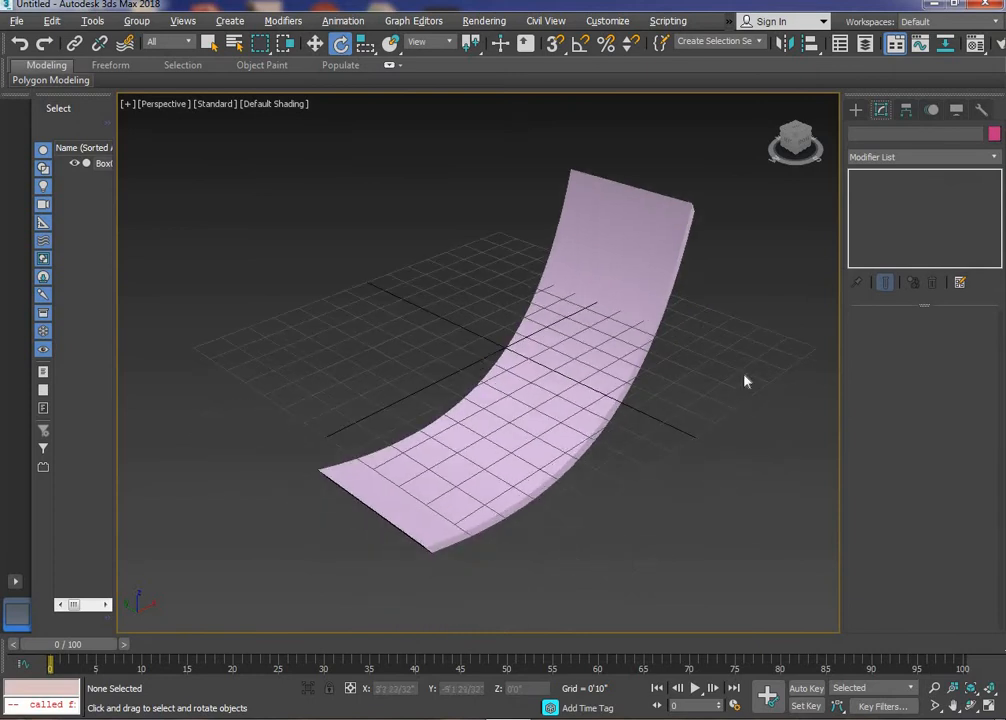
# - Delete the curved box and create a new flat box about 3'10" long, 4'11" wide and 3" high
pyautogui.click(645, 320)
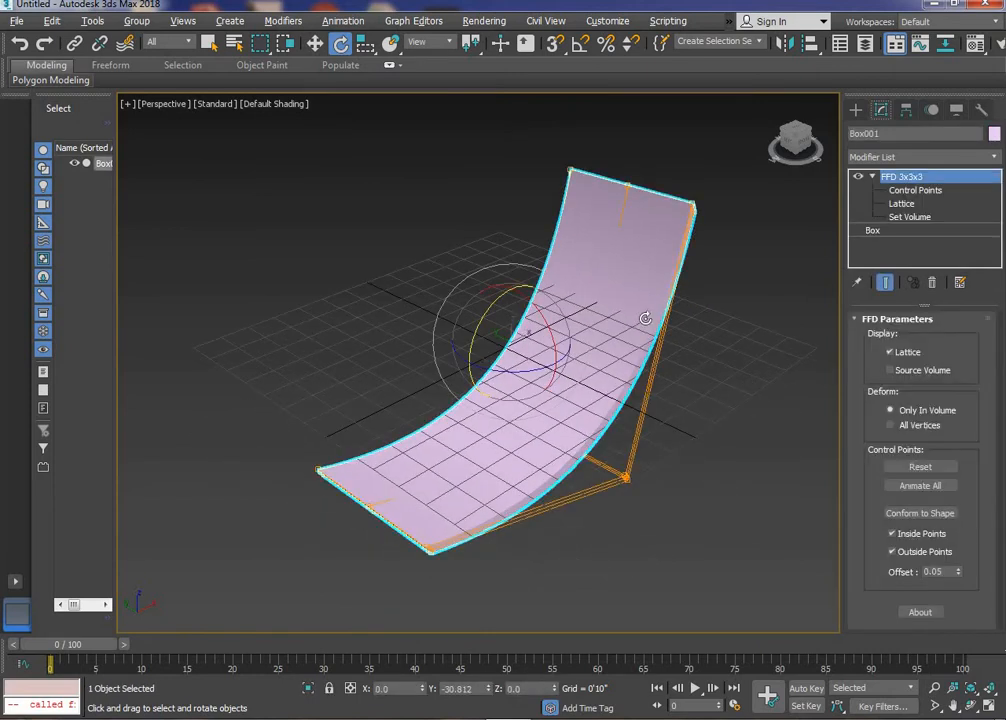
pyautogui.press('Delete')
pyautogui.click(855, 109)
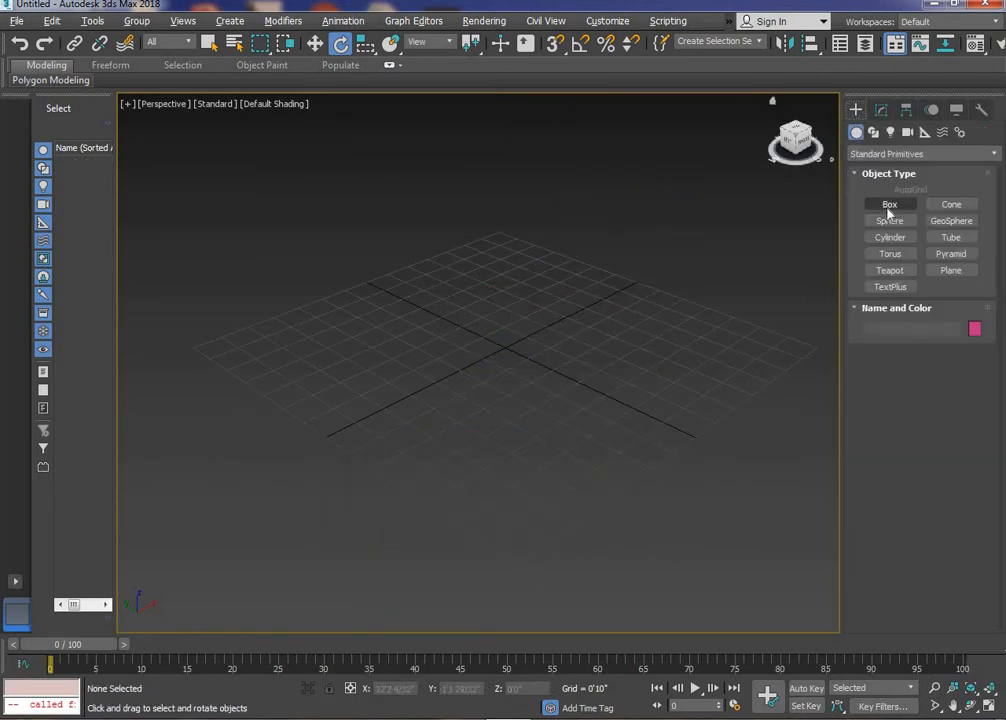
pyautogui.click(889, 204)
pyautogui.moveTo(580, 330); pyautogui.dragTo(575, 460)
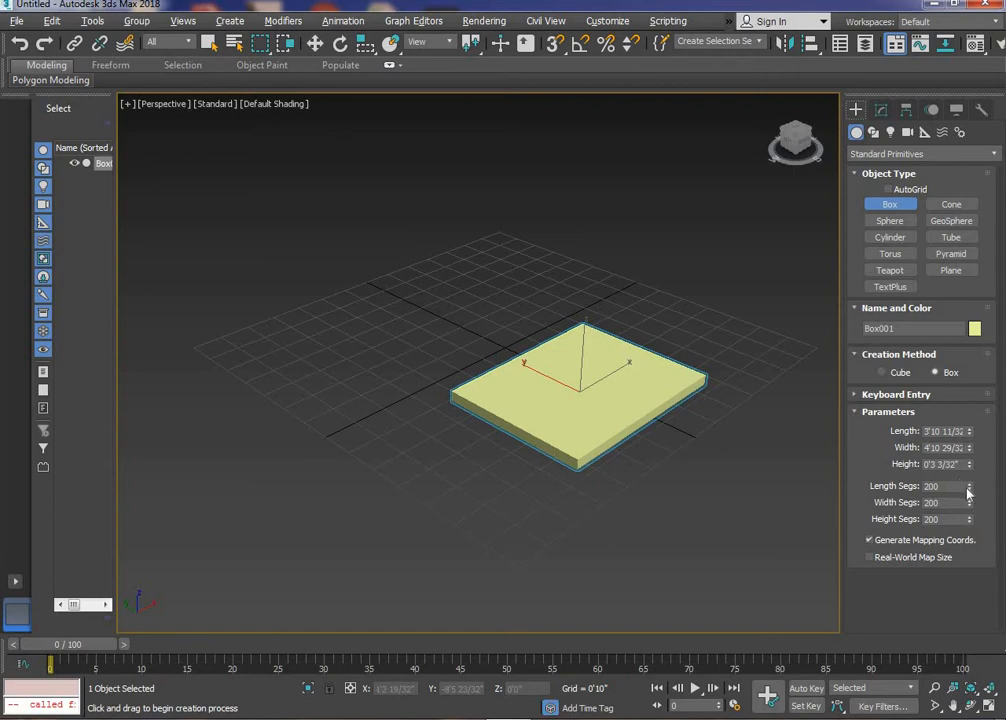
# - Apply an FFD 4x4x4 modifier to the new flat box
pyautogui.click(880, 110)
pyautogui.press('e')
pyautogui.click(895, 160)
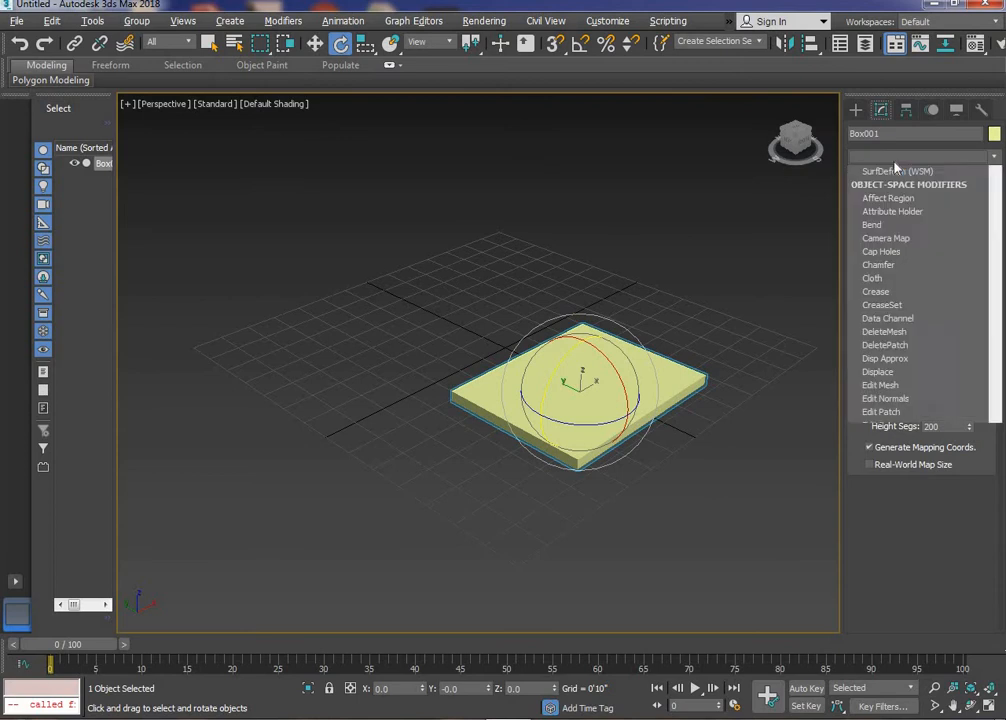
pyautogui.press('f')
pyautogui.press('f')
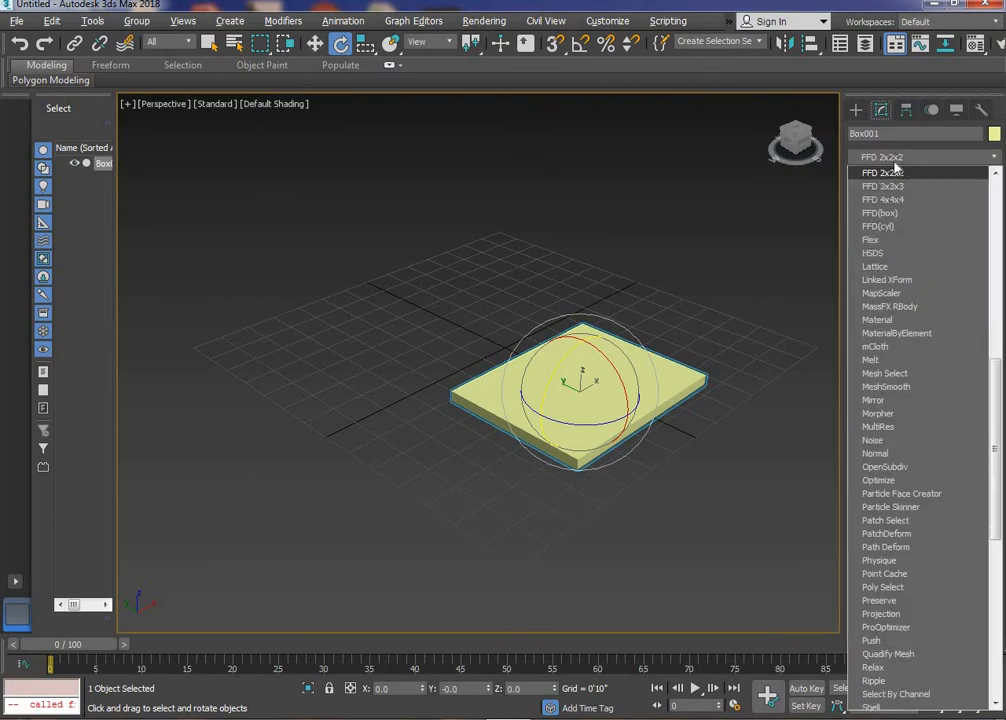
pyautogui.click(897, 200)
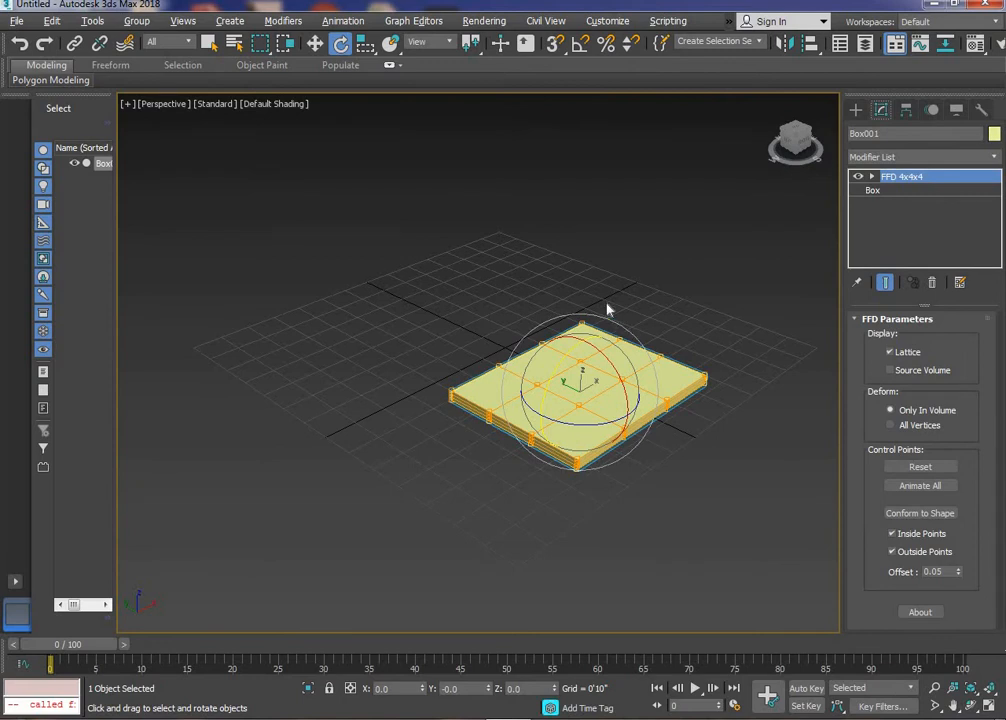
# - Switch to the Move tool and open the FFD 4x4x4 control points for editing
pyautogui.press('w')
pyautogui.scroll(6, 548, 400)
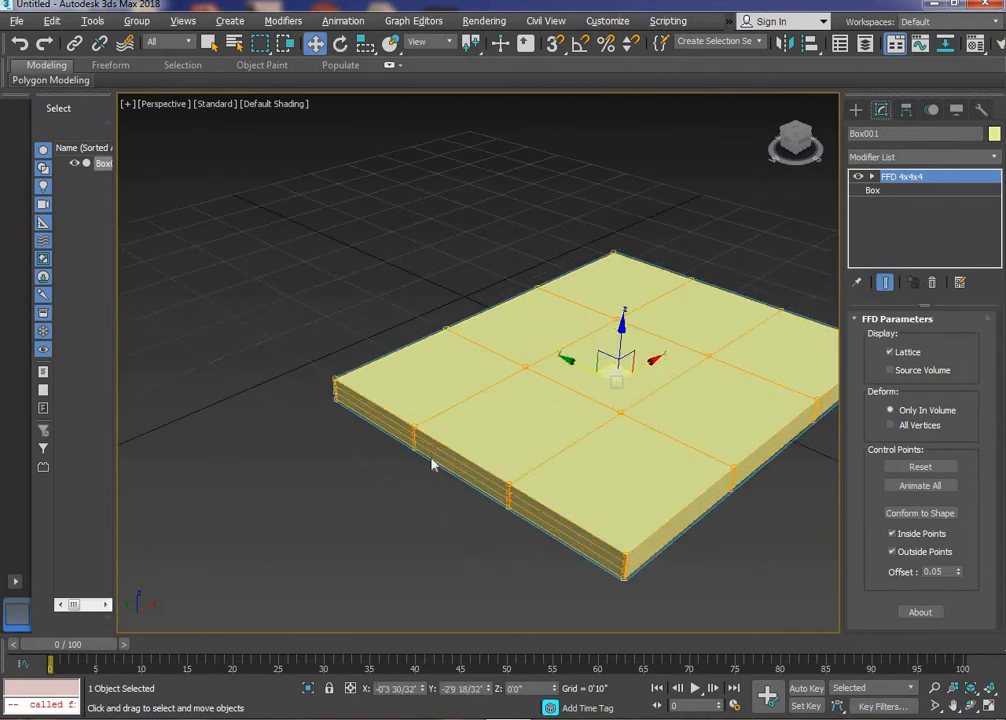
pyautogui.scroll(-5, 455, 405)
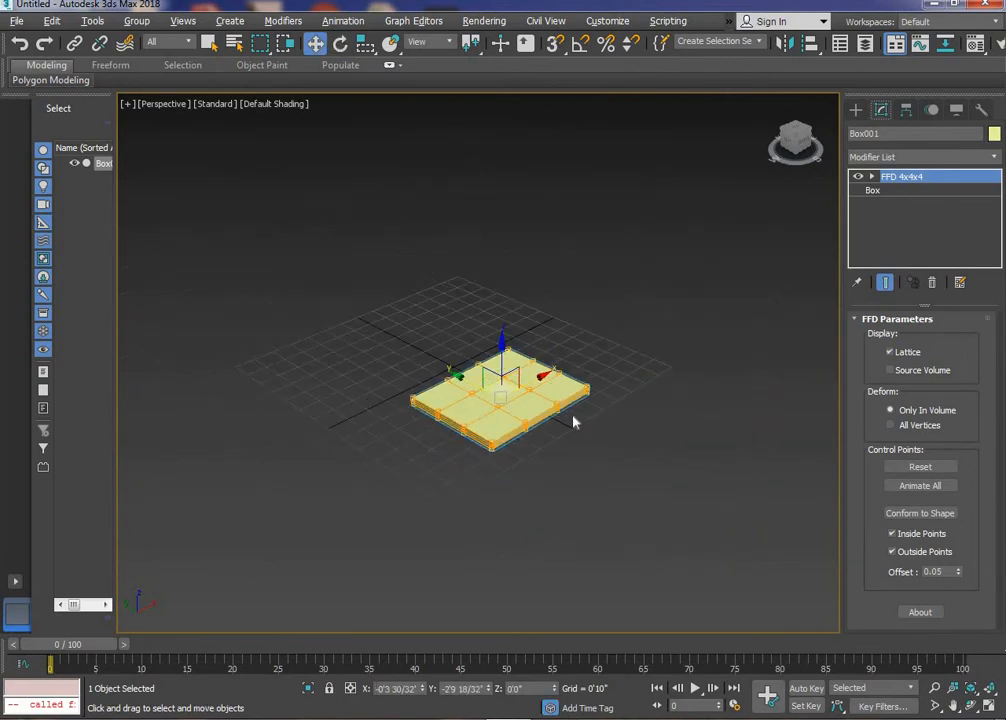
pyautogui.scroll(3, 597, 364)
pyautogui.click(872, 176)
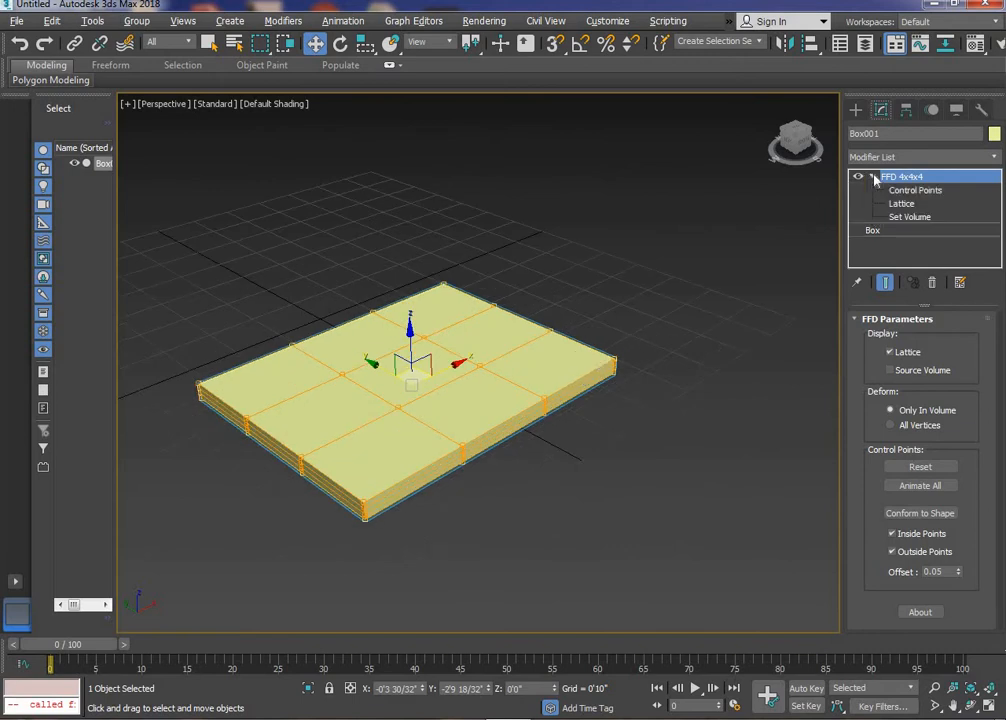
pyautogui.click(897, 191)
pyautogui.click(905, 190)
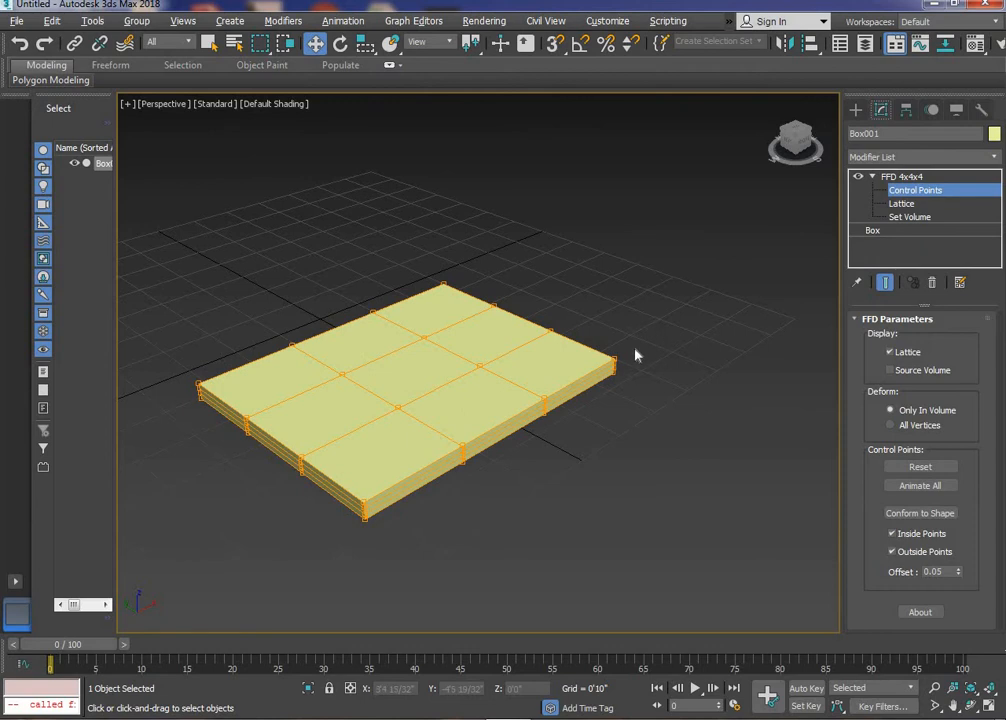
# - Try pulling one corner's control points down and inward along the X and Z axes, and undo the move
pyautogui.moveTo(606, 406); pyautogui.dragTo(606, 406)
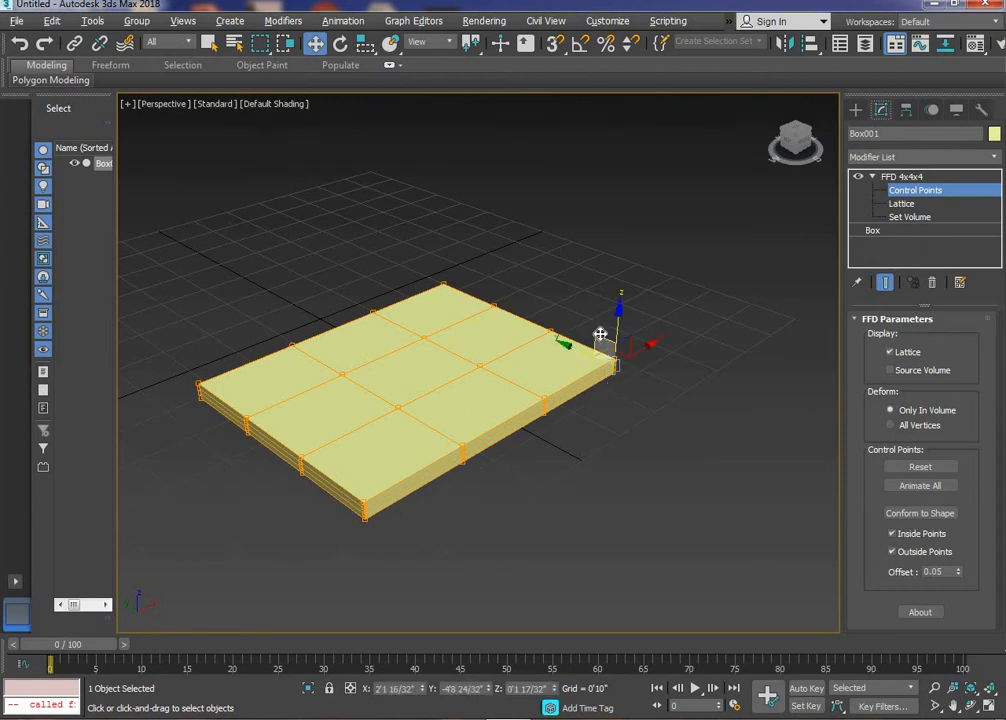
pyautogui.scroll(5, 600, 335)
pyautogui.scroll(-7, 606, 341)
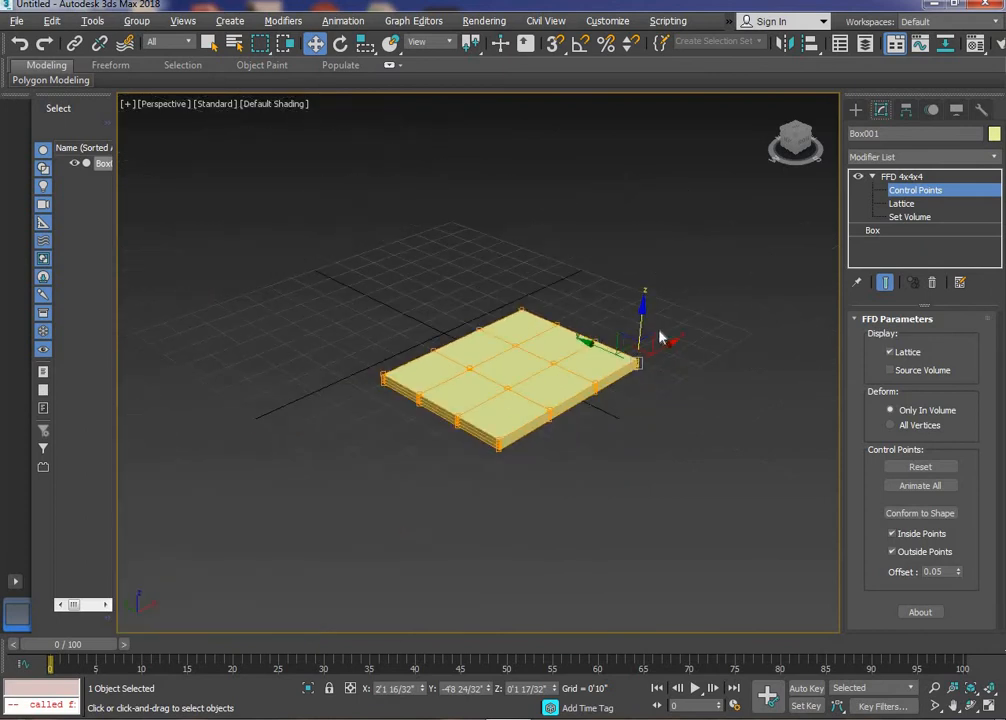
pyautogui.moveTo(635, 386)
pyautogui.mouseDown()
pyautogui.moveTo(640, 373)
pyautogui.moveTo(626, 382)
pyautogui.mouseUp()
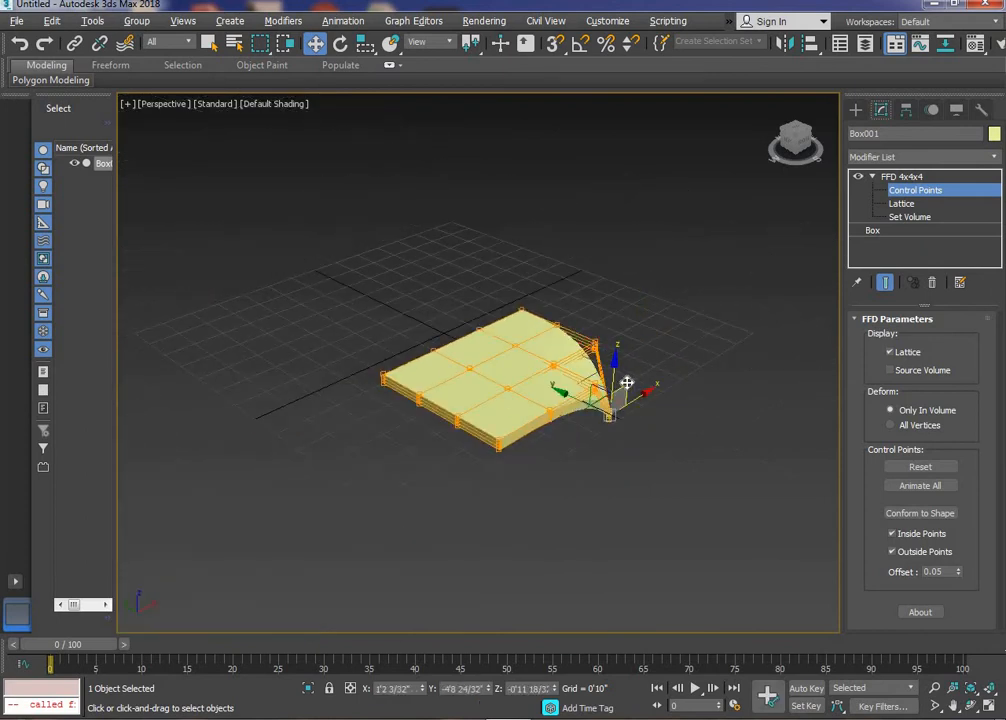
pyautogui.hotkey('ctrl', 'z')
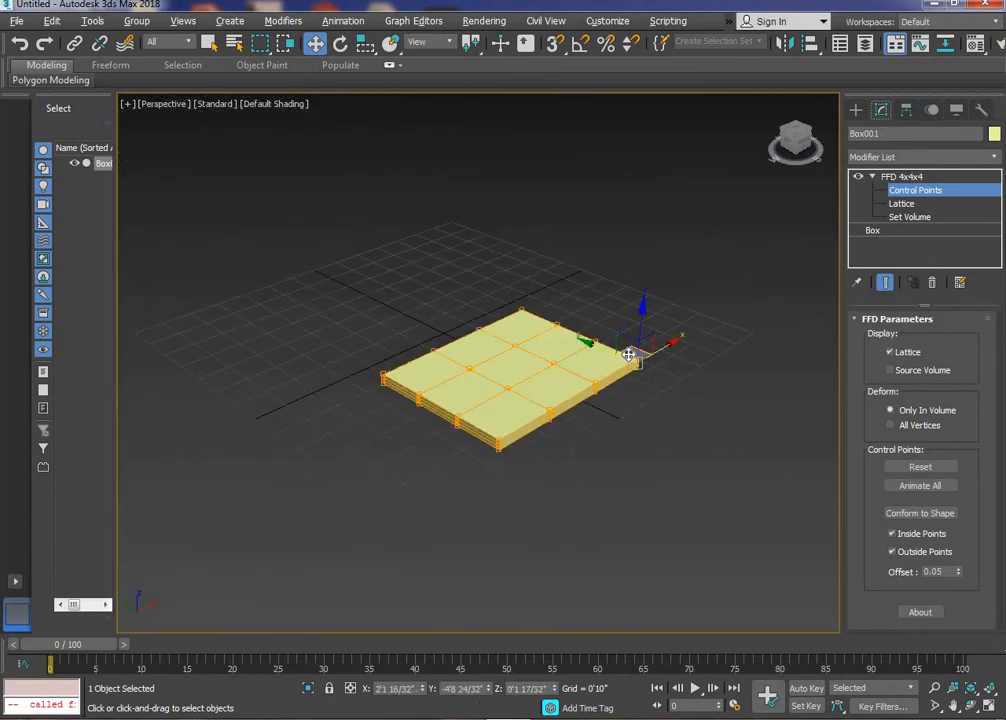
# - Select the control points at all four corners and squash them along Z so the corners become thinner and spread outward
pyautogui.scroll(4, 628, 355)
pyautogui.scroll(-6, 362, 363)
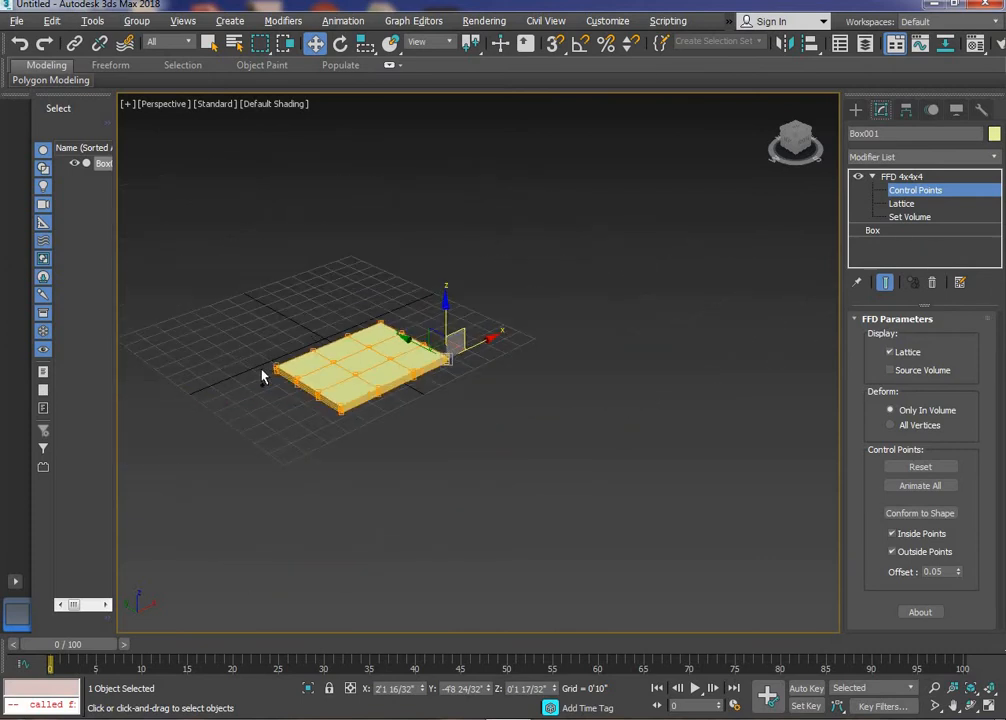
pyautogui.moveTo(280, 405); pyautogui.dragTo(330, 395)
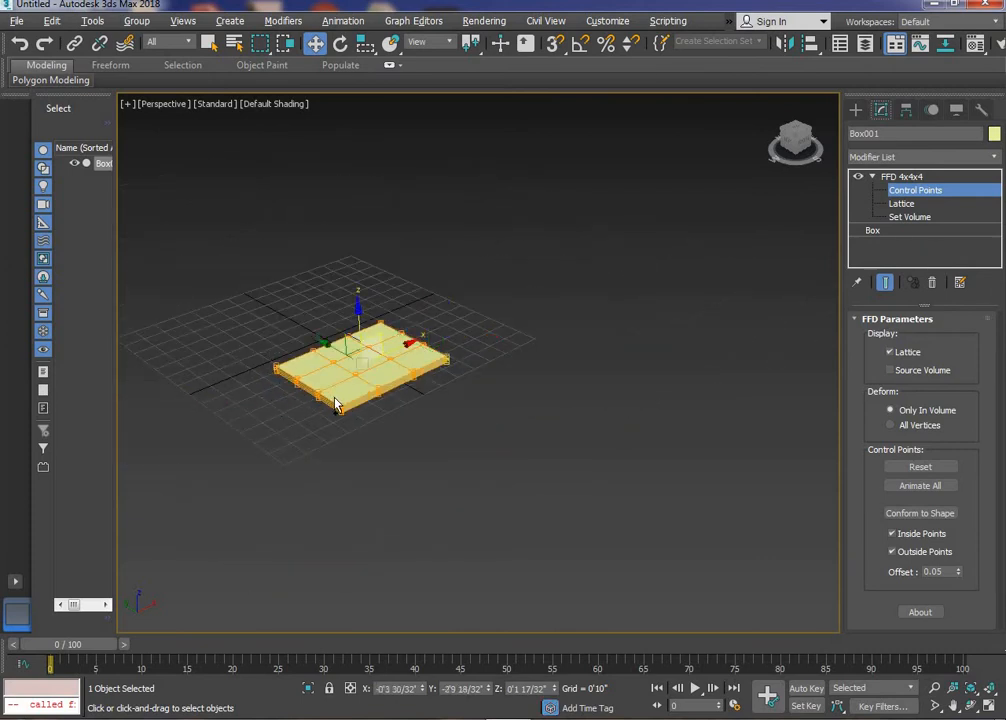
pyautogui.scroll(3, 362, 314)
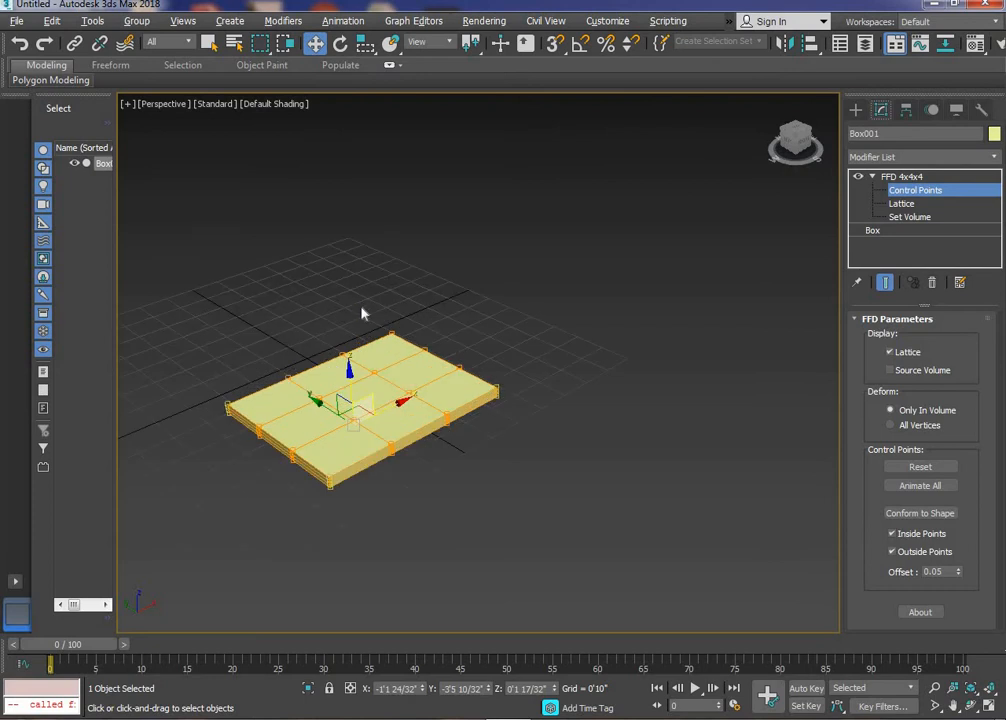
pyautogui.moveTo(371, 326); pyautogui.dragTo(408, 354)
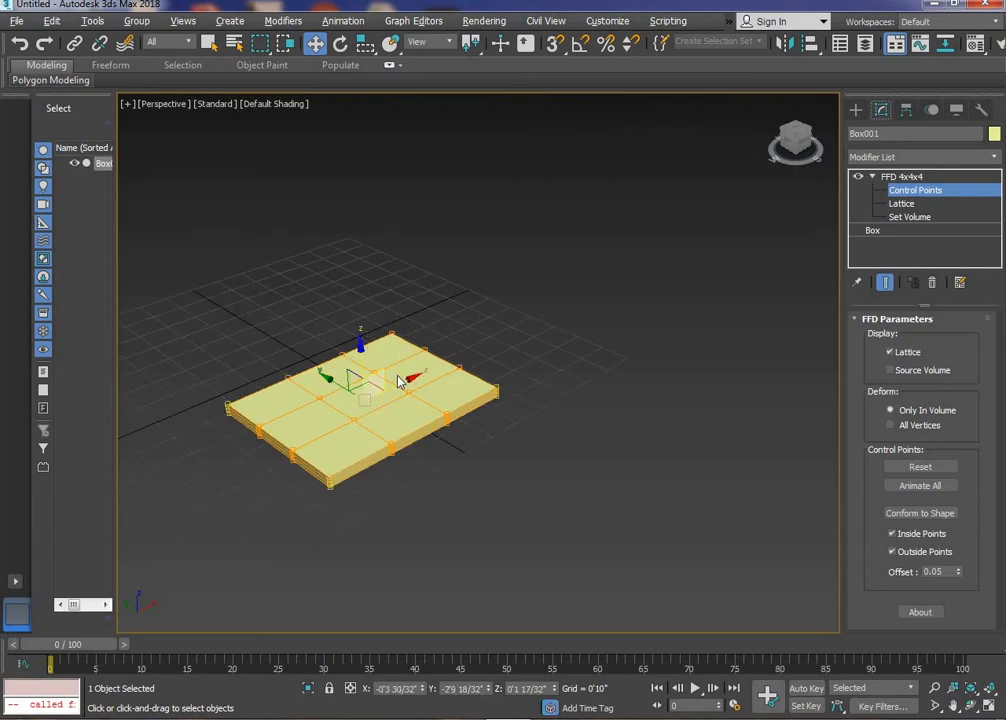
pyautogui.press('r')
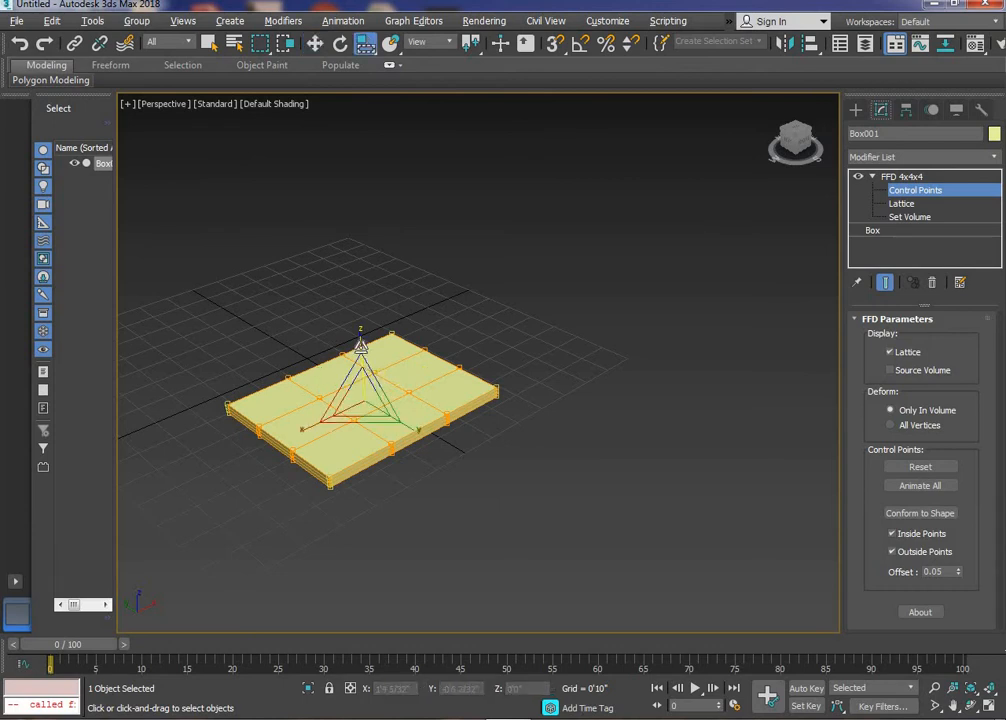
pyautogui.moveTo(364, 380)
pyautogui.mouseDown()
pyautogui.moveTo(355, 343)
pyautogui.moveTo(359, 358)
pyautogui.mouseUp()
pyautogui.hotkey('ctrl', 'z')
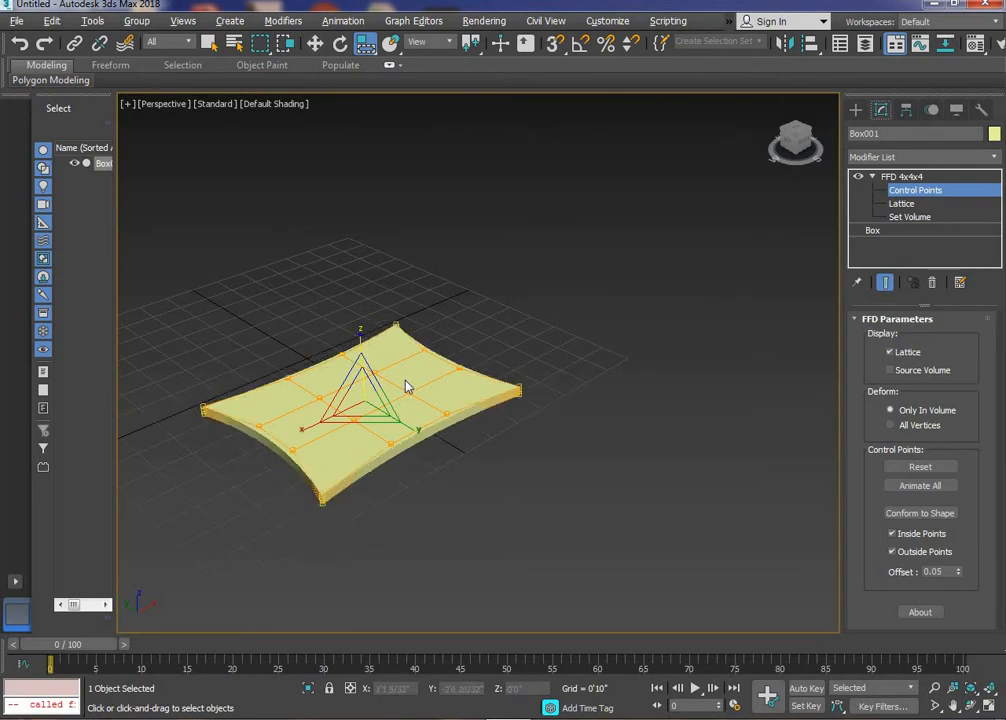
# - Select the middle control points along both long edges of the deformed box
pyautogui.keyDown('alt'); pyautogui.moveTo(392, 434); pyautogui.dragTo(597, 326, button='middle'); pyautogui.keyUp('alt')
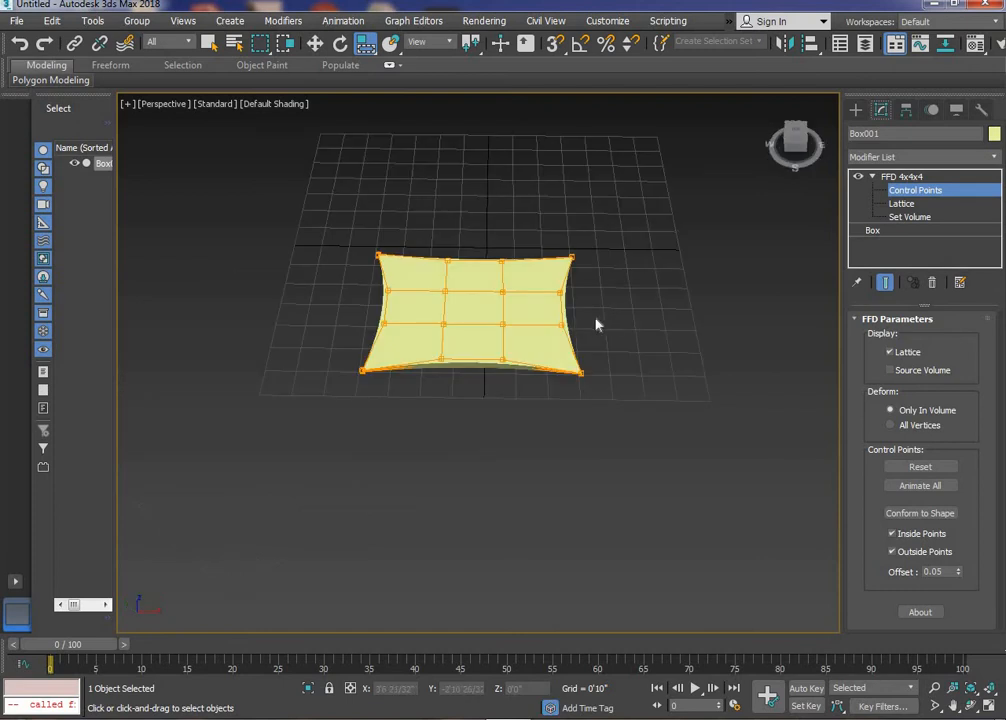
pyautogui.scroll(3, 574, 360)
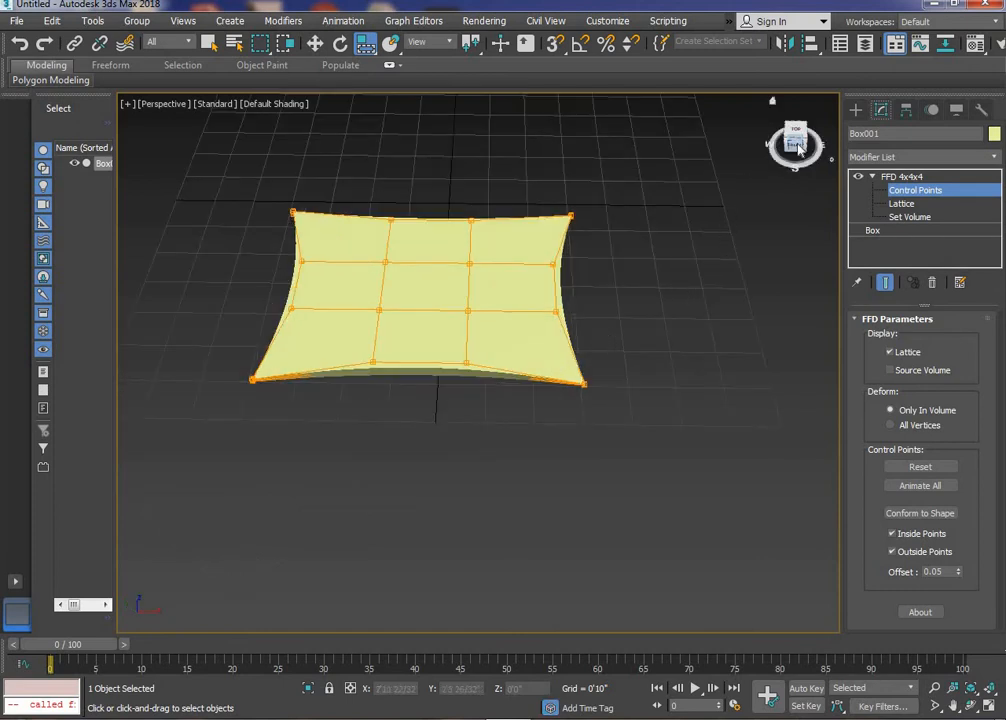
pyautogui.moveTo(770, 137); pyautogui.dragTo(799, 150)
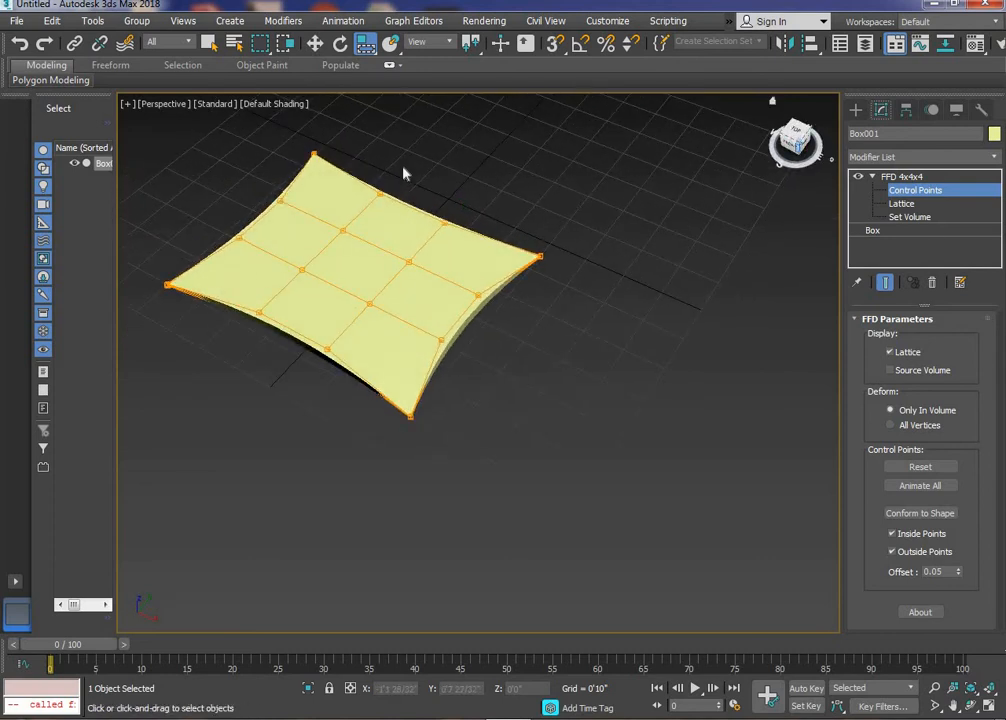
pyautogui.scroll(-5, 364, 209)
pyautogui.scroll(5, 339, 234)
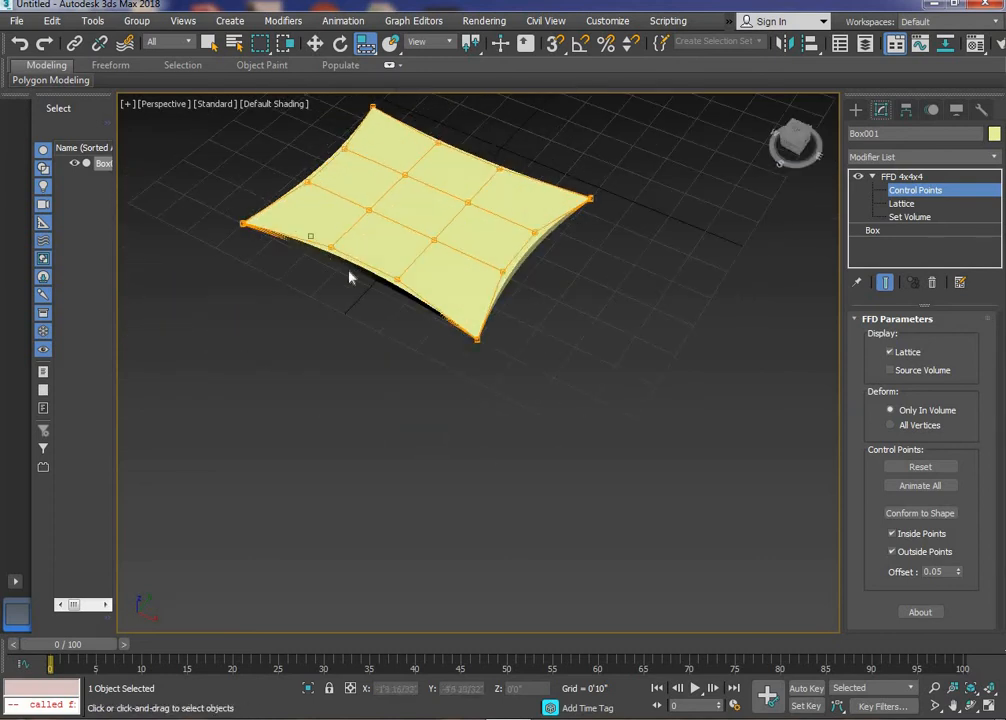
pyautogui.moveTo(308, 236); pyautogui.dragTo(416, 332)
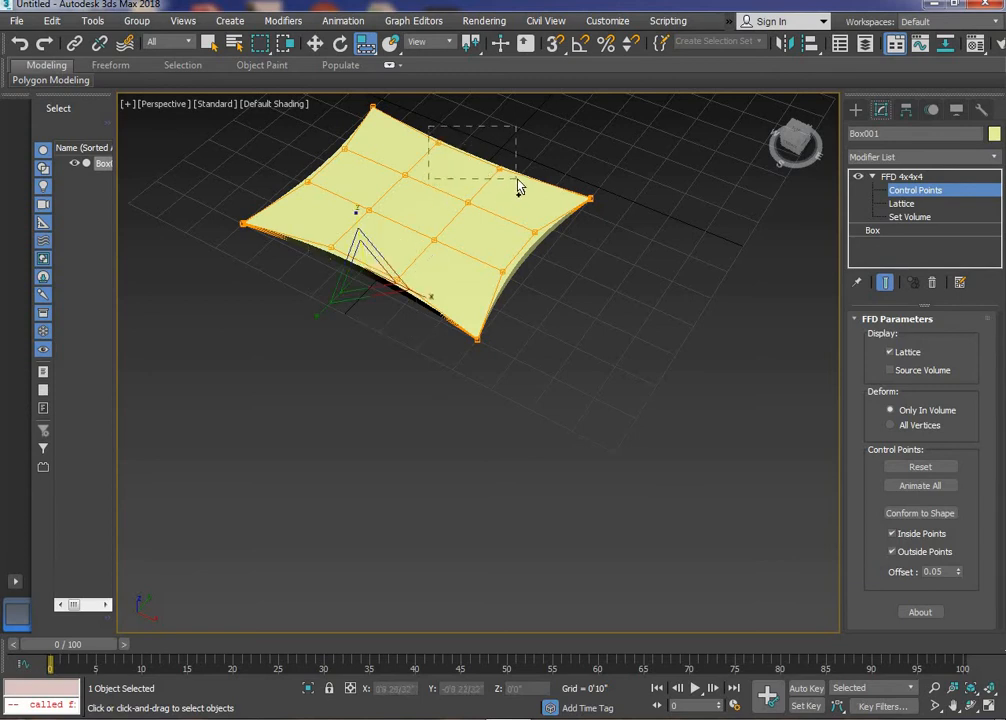
pyautogui.keyDown('ctrl'); pyautogui.moveTo(519, 187); pyautogui.dragTo(516, 184); pyautogui.keyUp('ctrl')
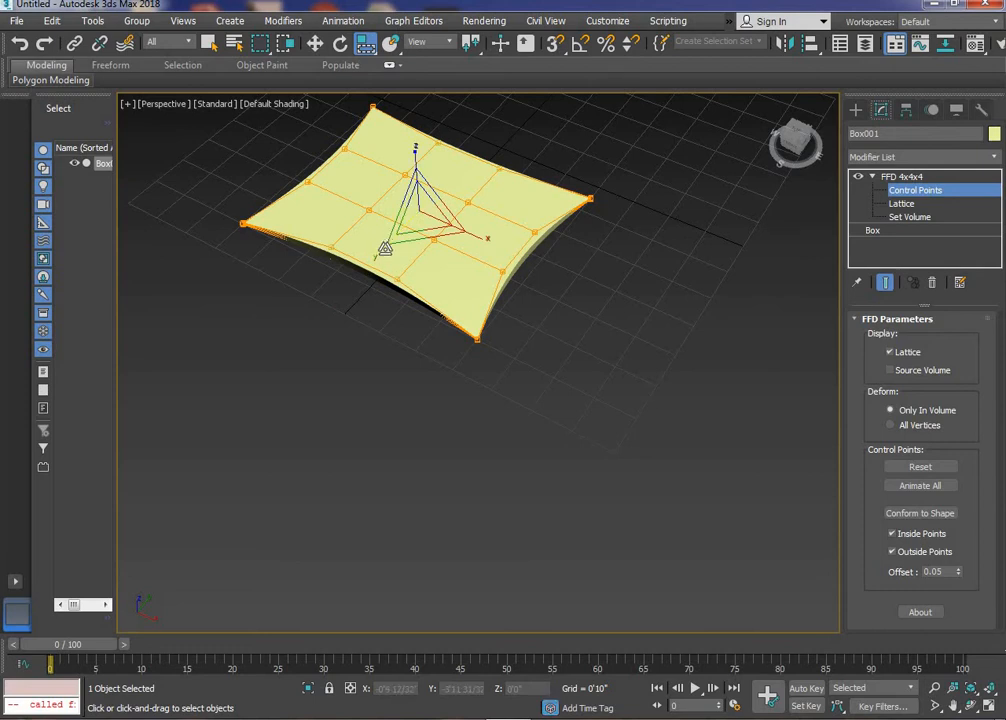
# - Squash the middle control points of both short edges along X so those edges curve further inward, and clear the selection
pyautogui.click(562, 256)
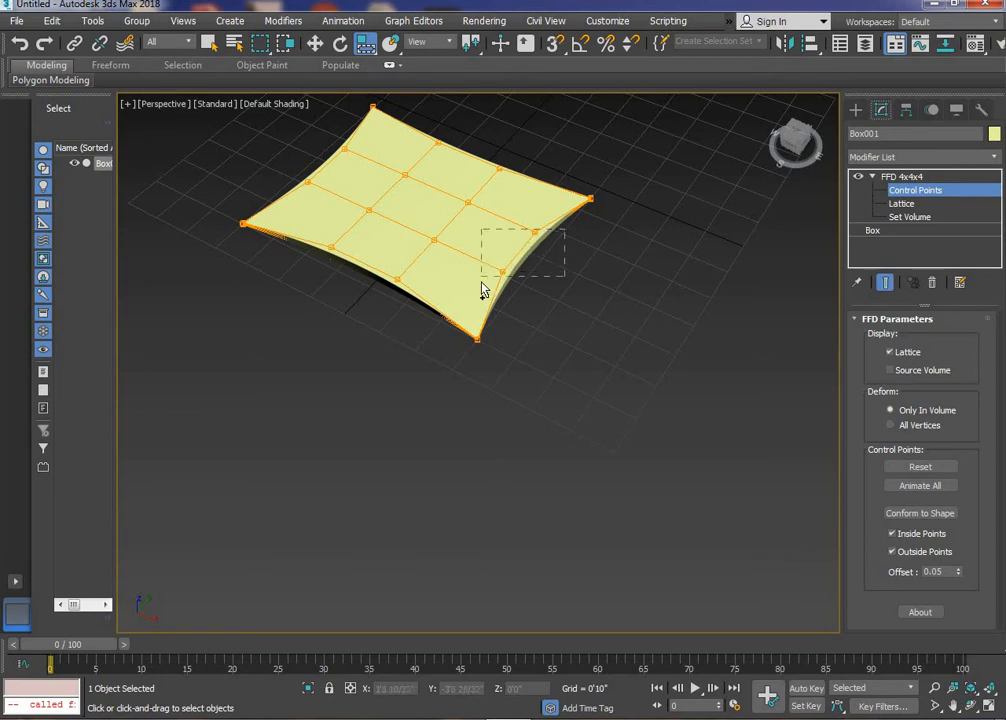
pyautogui.moveTo(481, 283); pyautogui.dragTo(481, 283)
pyautogui.moveTo(363, 134); pyautogui.dragTo(278, 197)
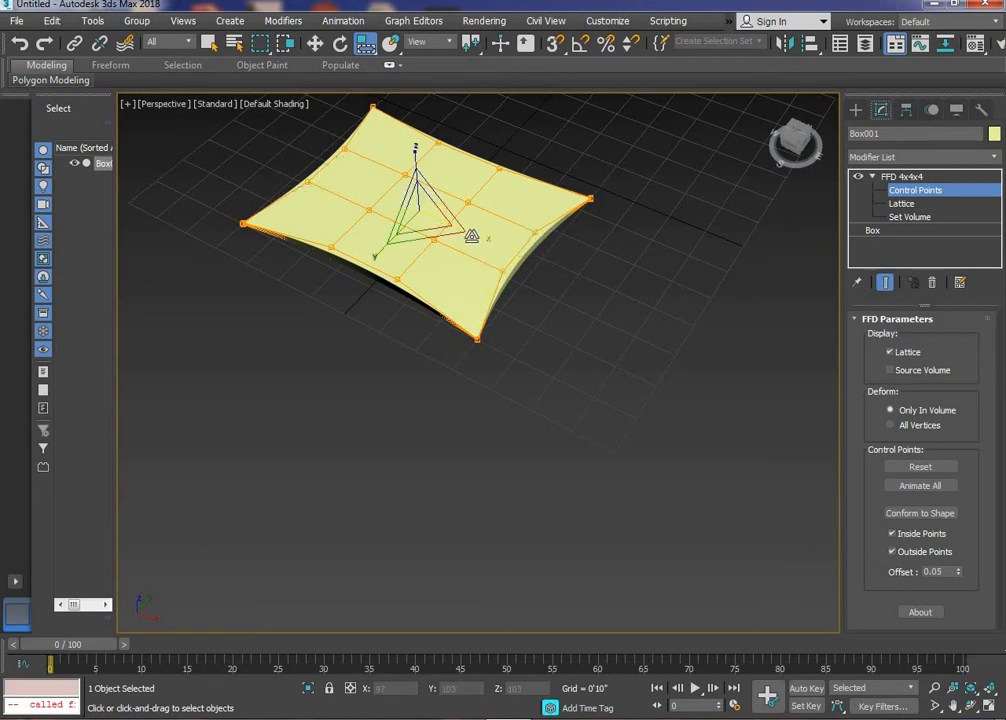
pyautogui.moveTo(471, 236); pyautogui.dragTo(466, 234)
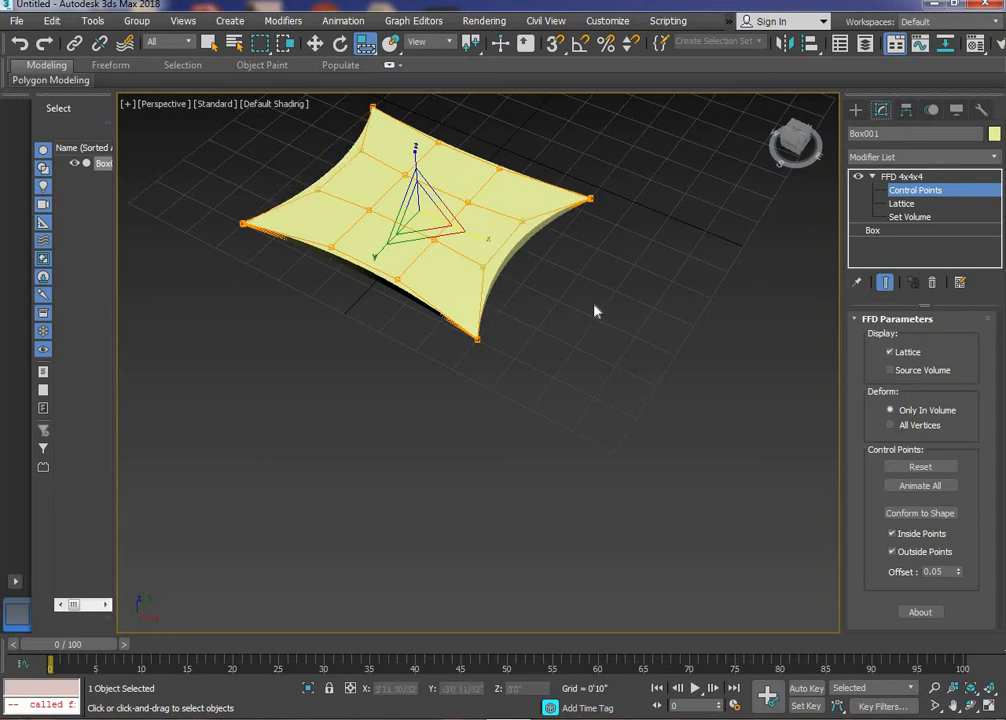
pyautogui.click(543, 310)
# - Select the four inner columns of control points and squash them so they draw together around the box's centre
pyautogui.scroll(3, 570, 400)
pyautogui.scroll(-5, 560, 380)
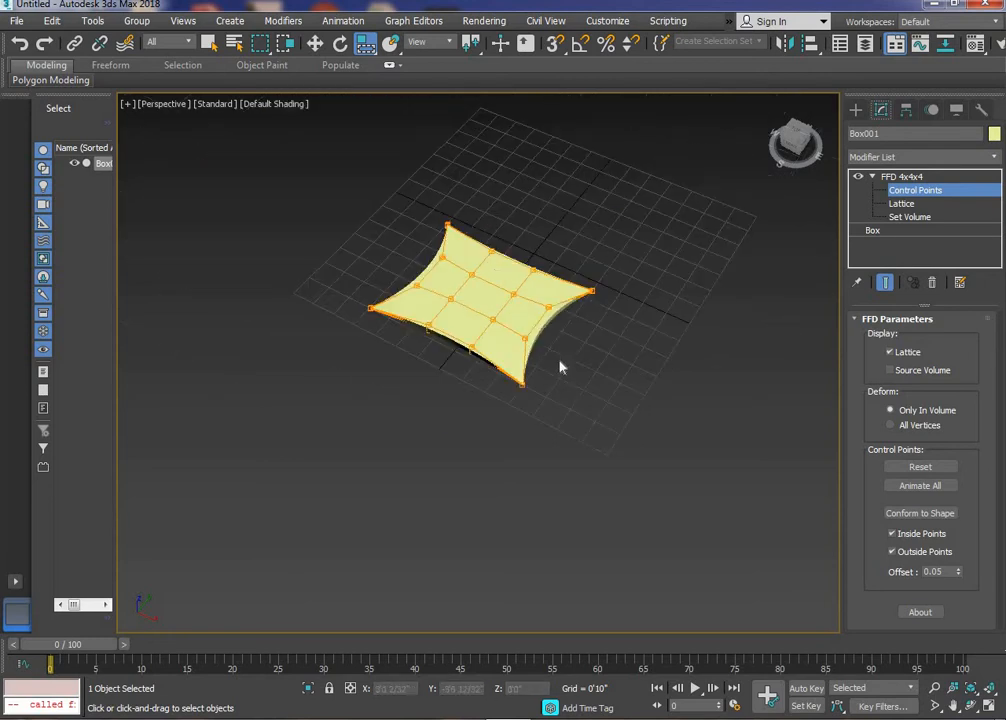
pyautogui.scroll(4, 465, 290)
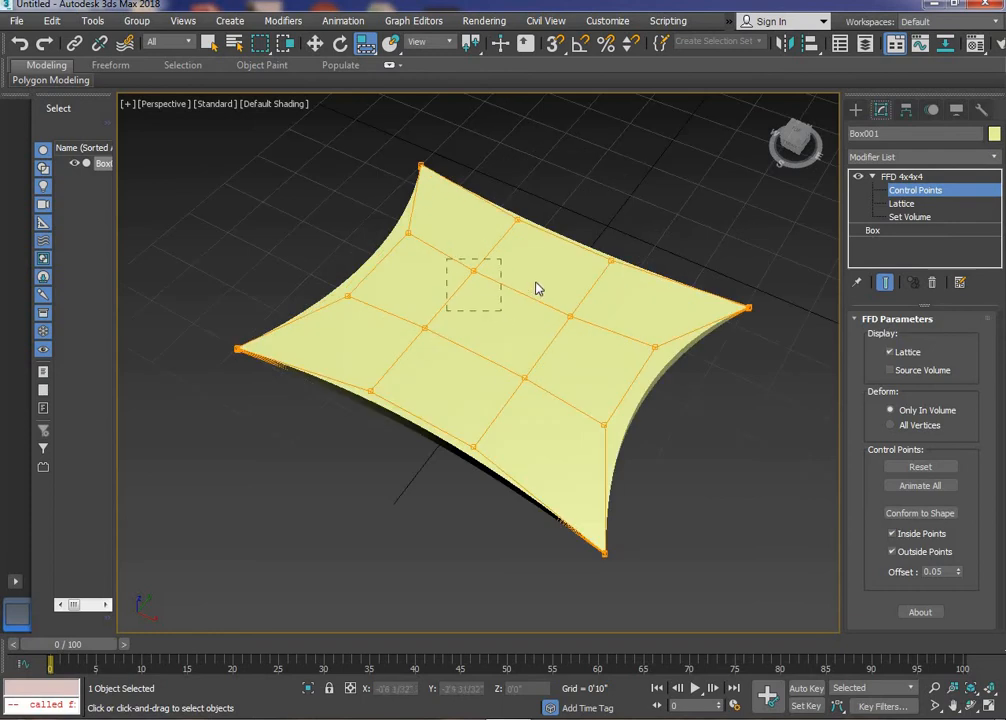
pyautogui.moveTo(536, 289); pyautogui.dragTo(538, 298)
pyautogui.keyDown('ctrl'); pyautogui.moveTo(408, 305); pyautogui.dragTo(449, 366); pyautogui.keyUp('ctrl')
pyautogui.keyDown('ctrl'); pyautogui.moveTo(517, 374); pyautogui.dragTo(549, 414); pyautogui.keyUp('ctrl')
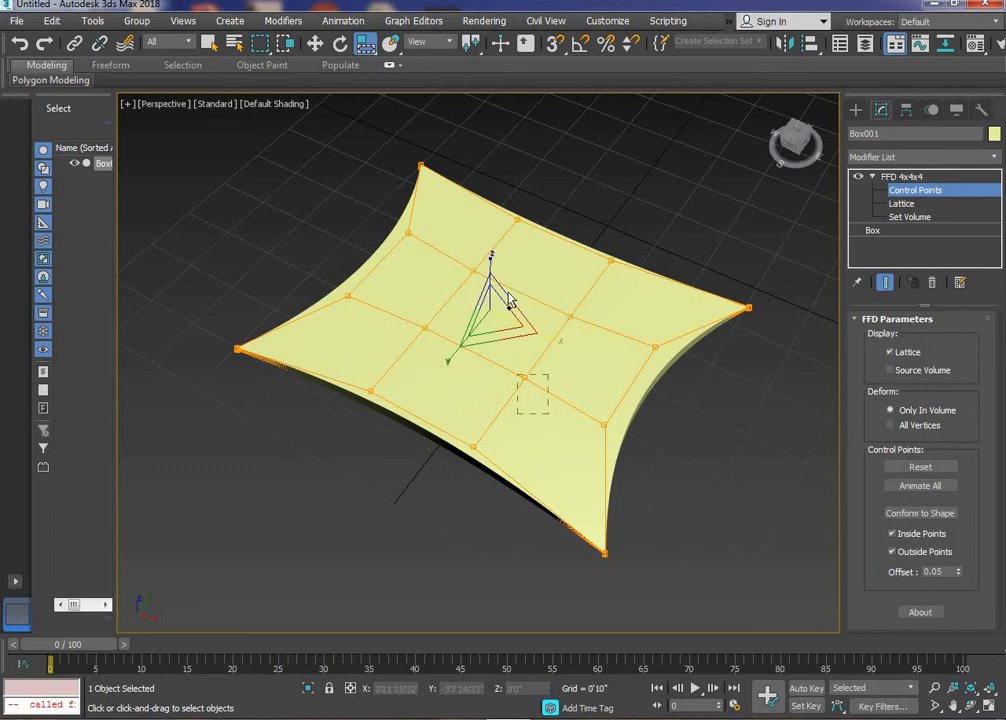
pyautogui.moveTo(501, 275); pyautogui.dragTo(508, 241)
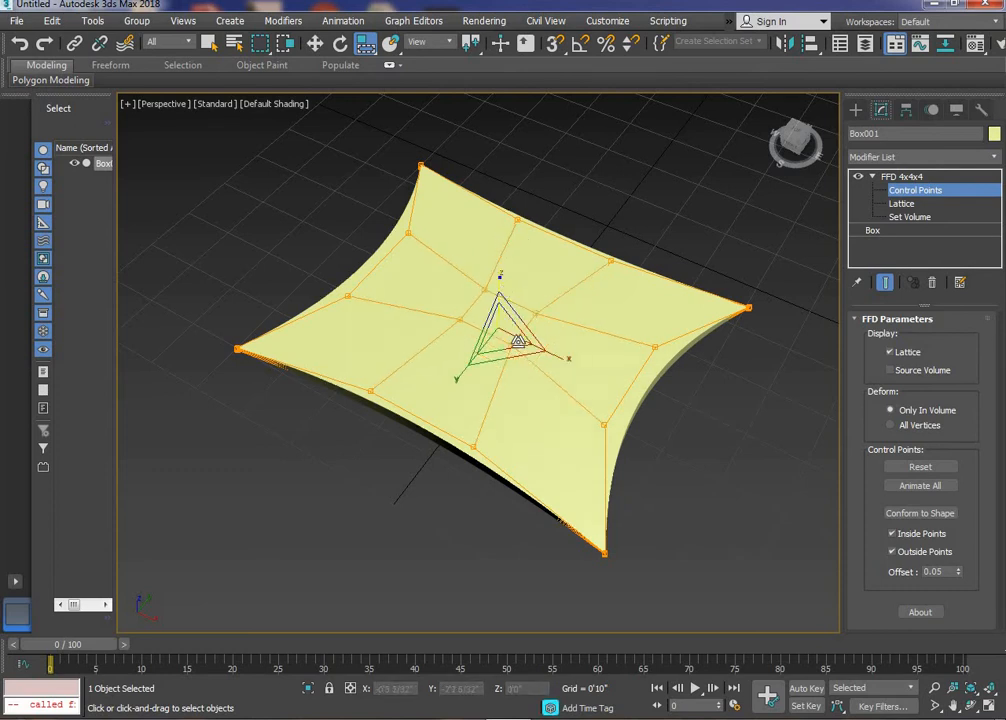
# - Stretch the selected inner control points vertically along Z so the centre of the box bulges like a pillow
pyautogui.keyDown('alt'); pyautogui.moveTo(561, 395); pyautogui.dragTo(543, 297, button='middle'); pyautogui.keyUp('alt')
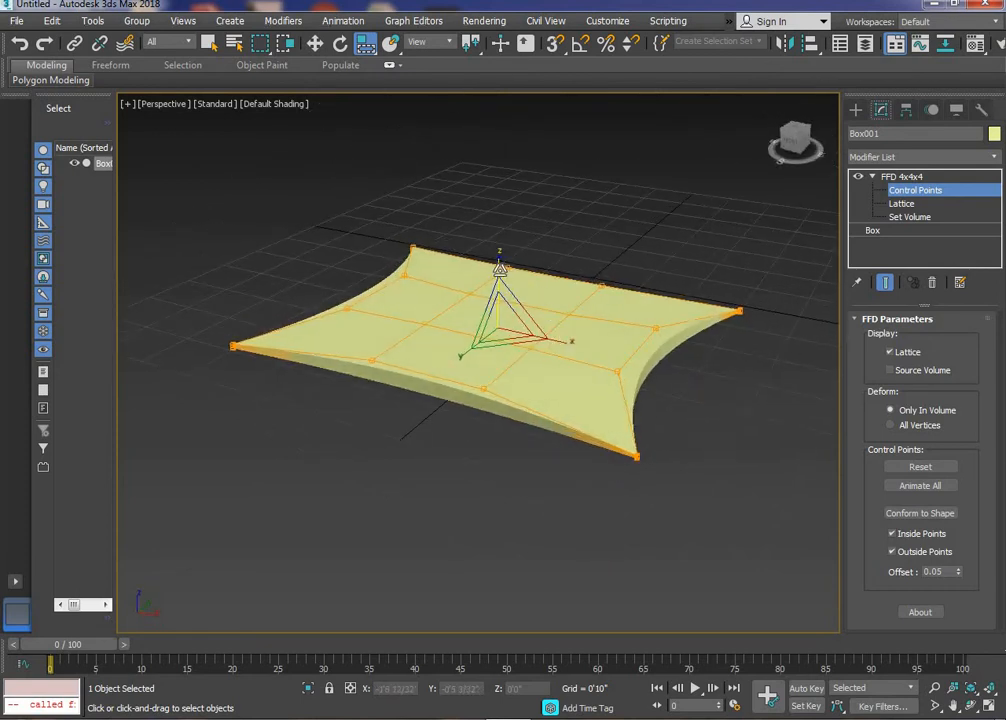
pyautogui.moveTo(499, 266); pyautogui.dragTo(522, 218)
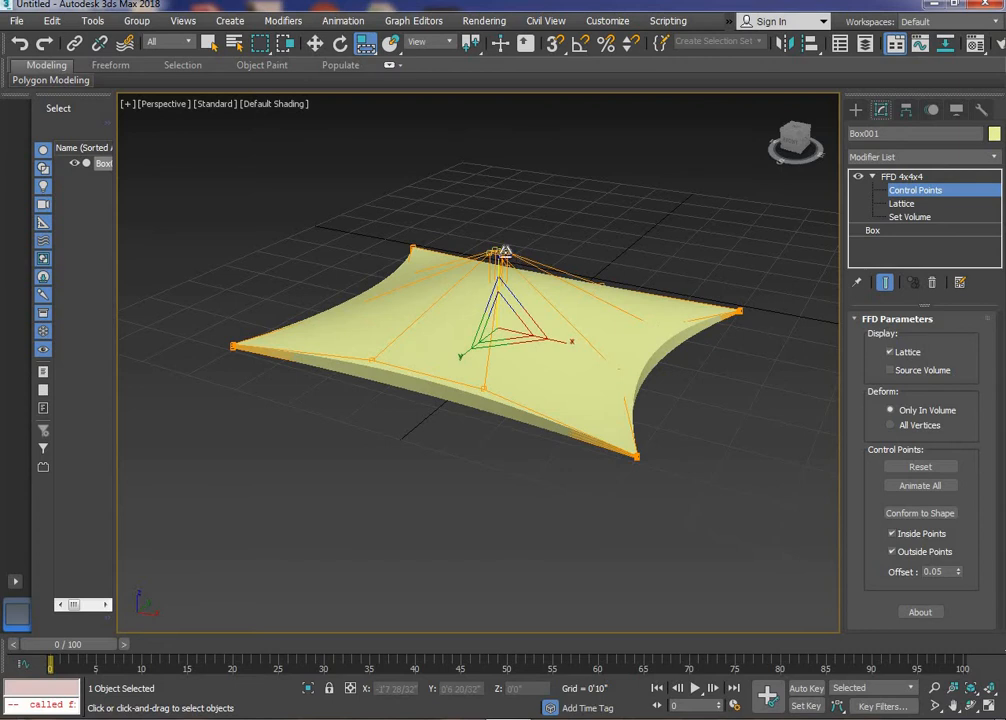
pyautogui.moveTo(498, 268)
pyautogui.mouseDown()
pyautogui.moveTo(507, 218)
pyautogui.moveTo(506, 260)
pyautogui.mouseUp()
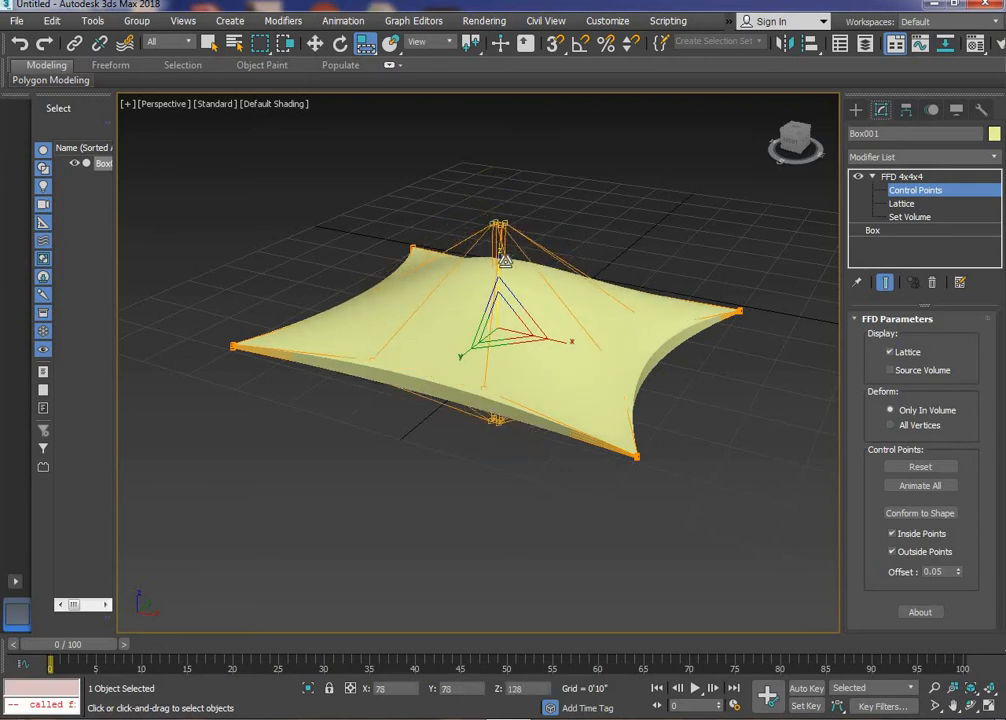
# - Leave control-point editing and deselect the pillow-shaped box
pyautogui.click(739, 269)
pyautogui.click(901, 192)
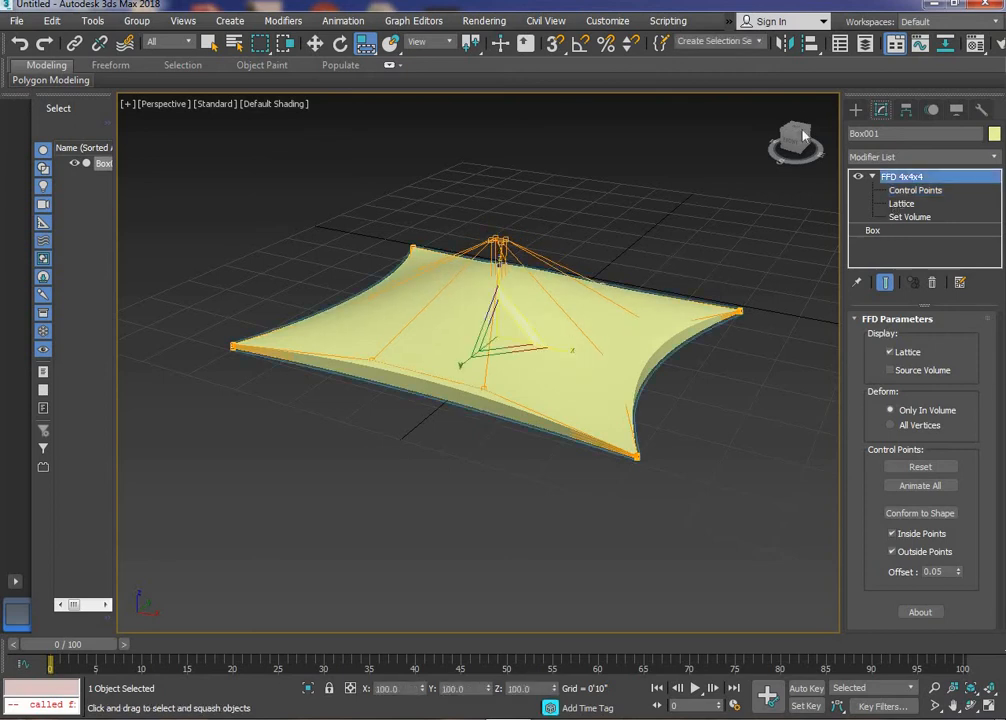
pyautogui.click(771, 108)
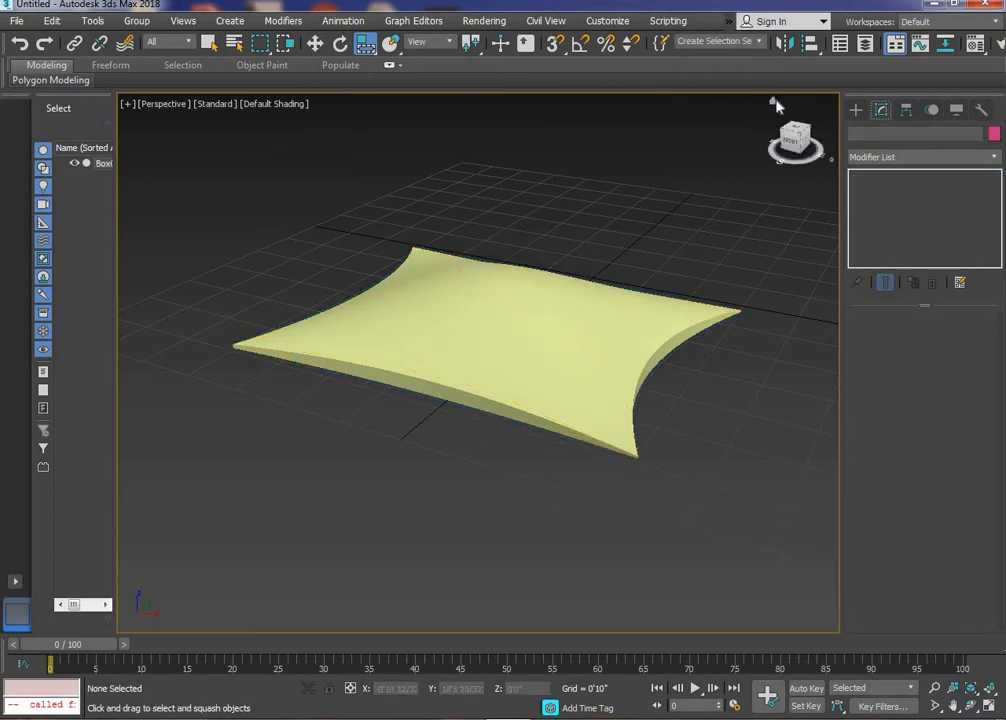
# - Apply a TurboSmooth modifier on top of the pillow-shaped box's FFD 4x4x4 and clear the selection
pyautogui.moveTo(776, 105); pyautogui.dragTo(741, 150)
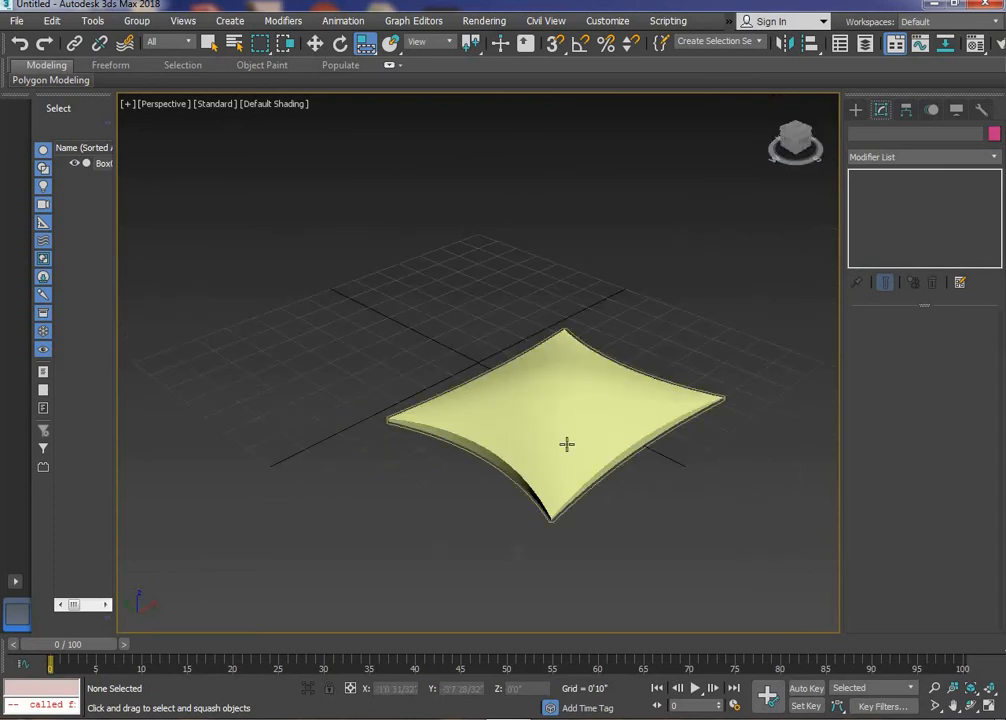
pyautogui.scroll(10, 577, 478)
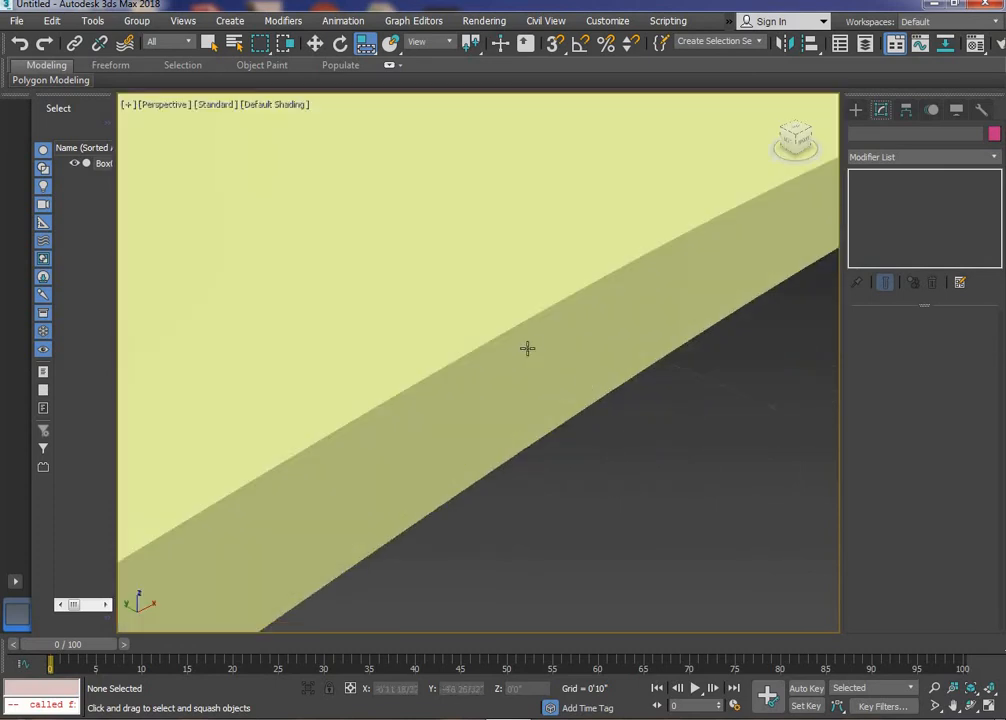
pyautogui.scroll(-8, 480, 325)
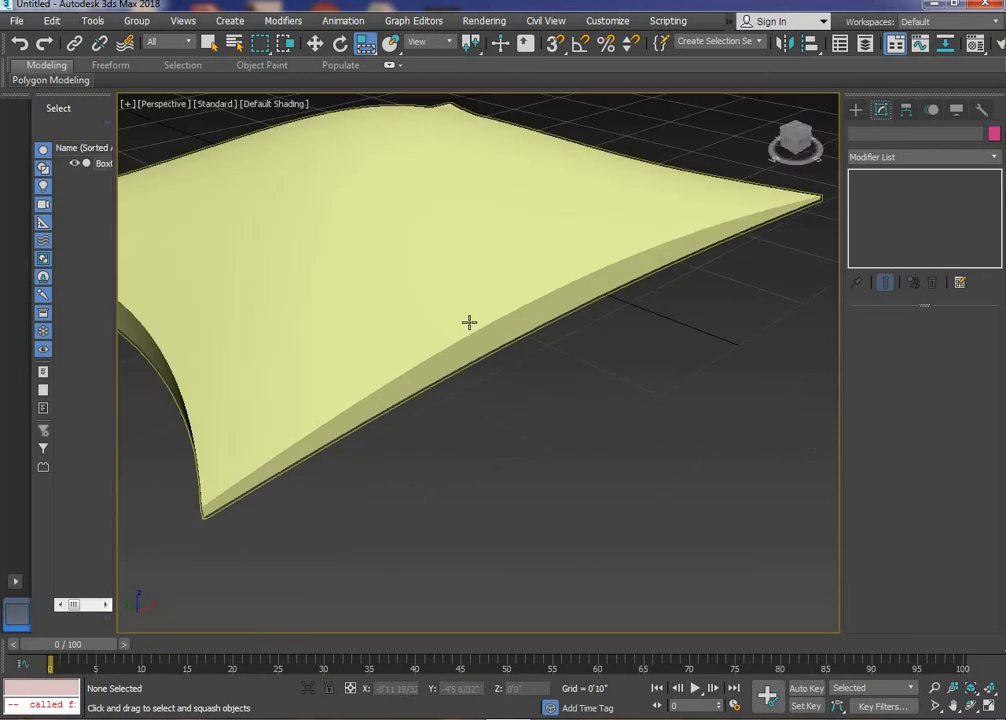
pyautogui.click(458, 288)
pyautogui.scroll(-6, 458, 288)
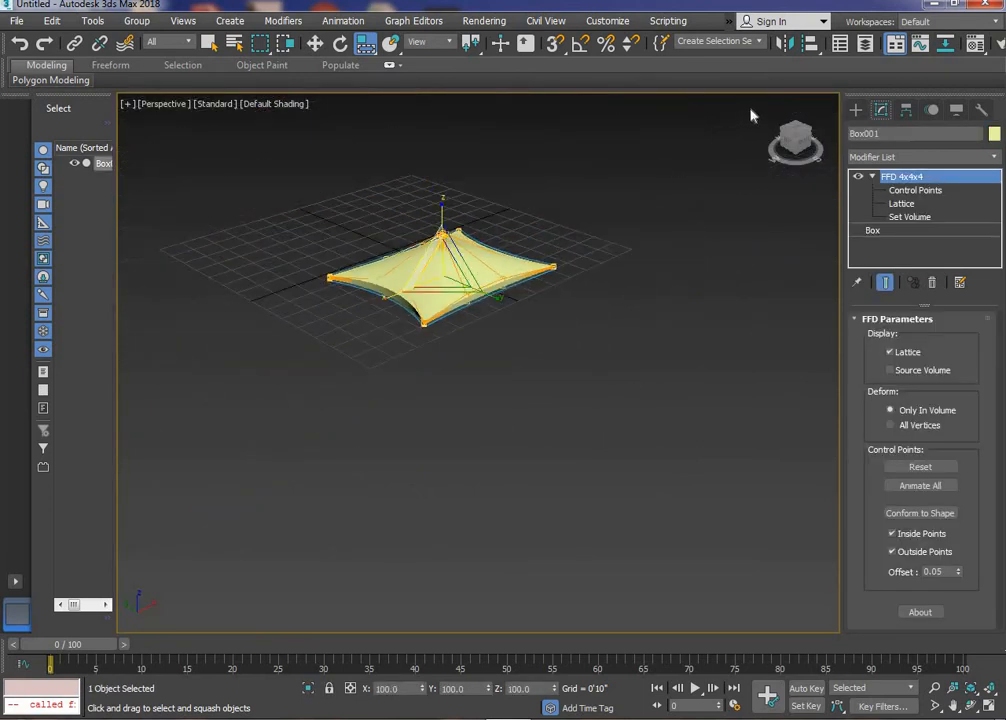
pyautogui.press('z')
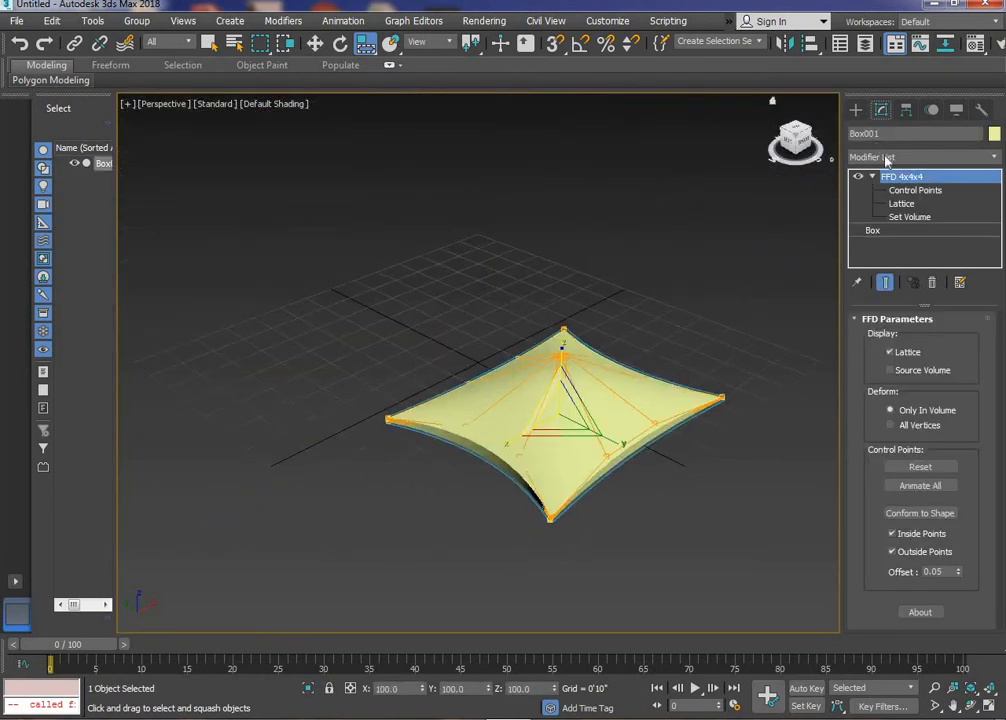
pyautogui.click(886, 157)
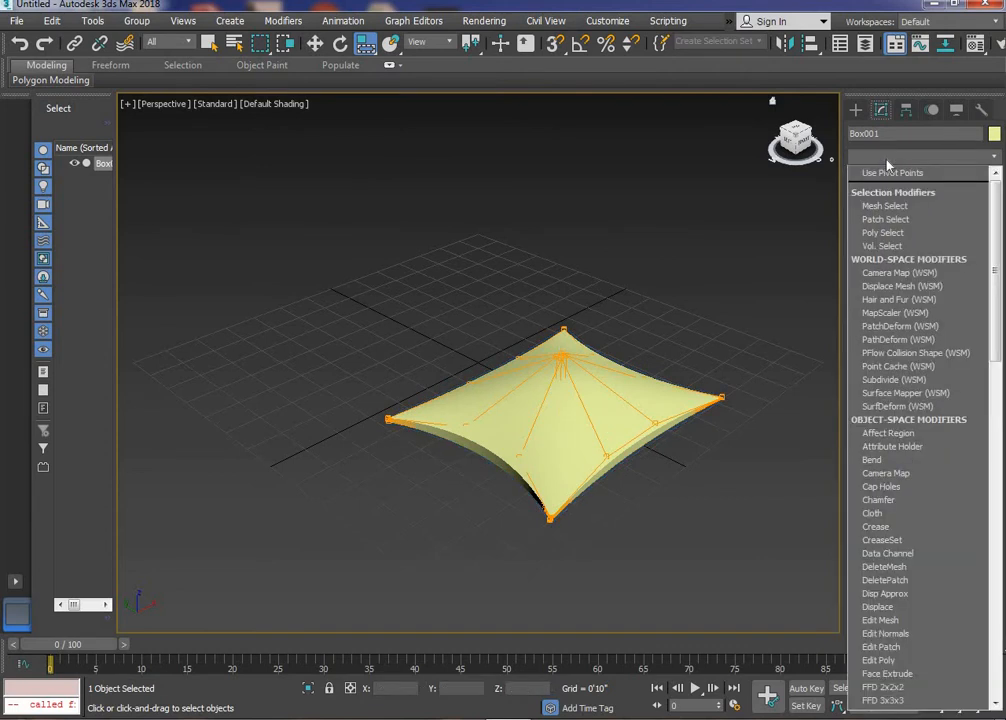
pyautogui.press('f')
pyautogui.press('f')
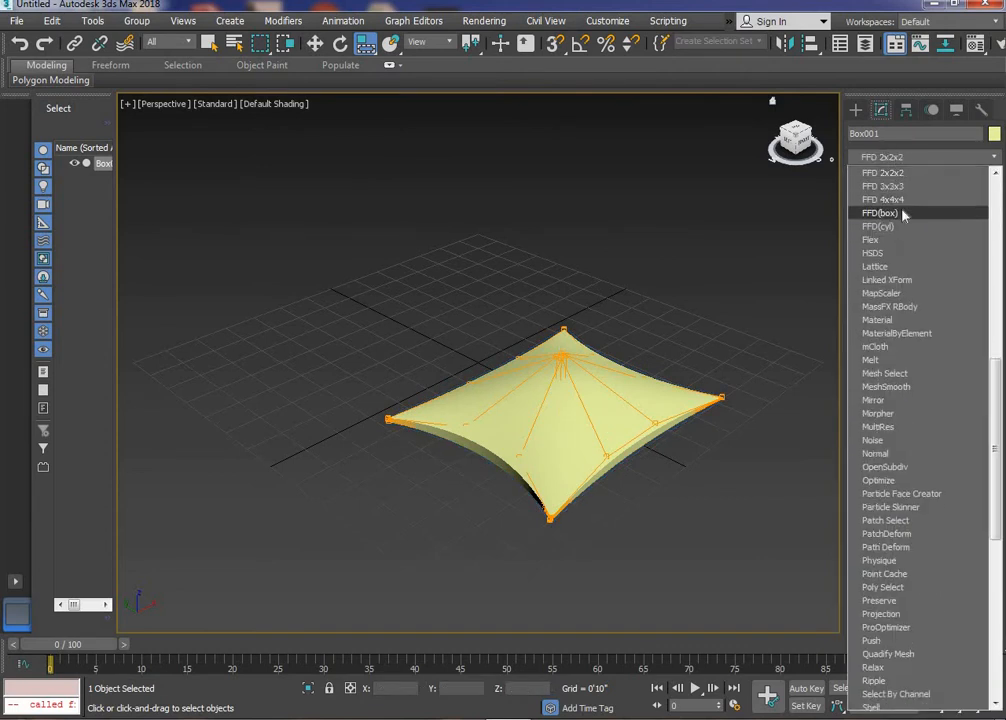
pyautogui.press('t')
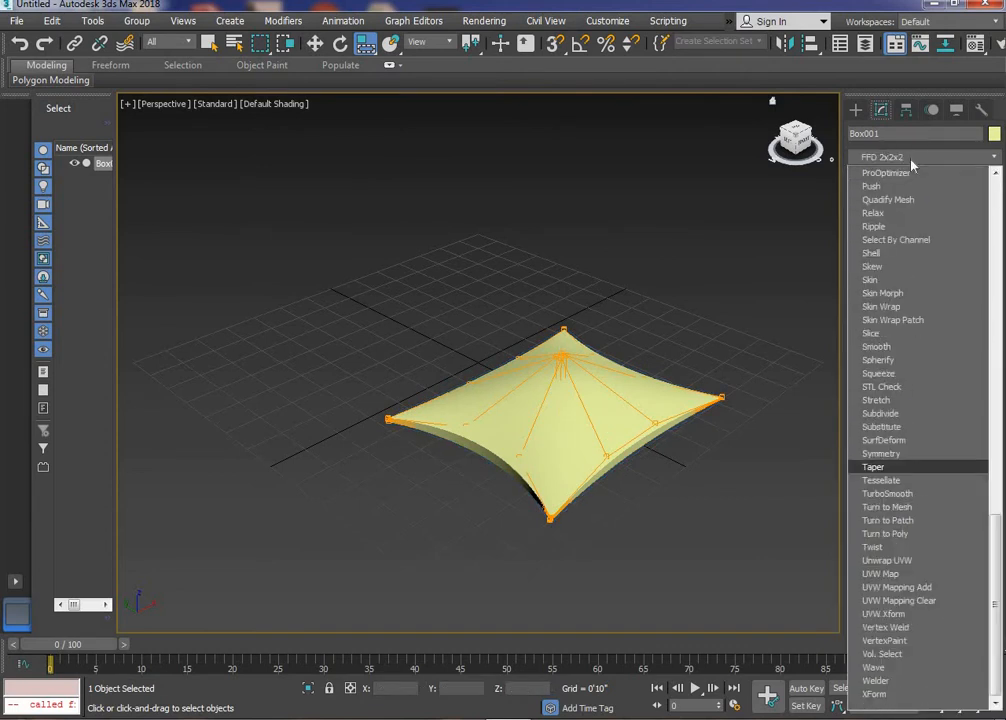
pyautogui.press('u')
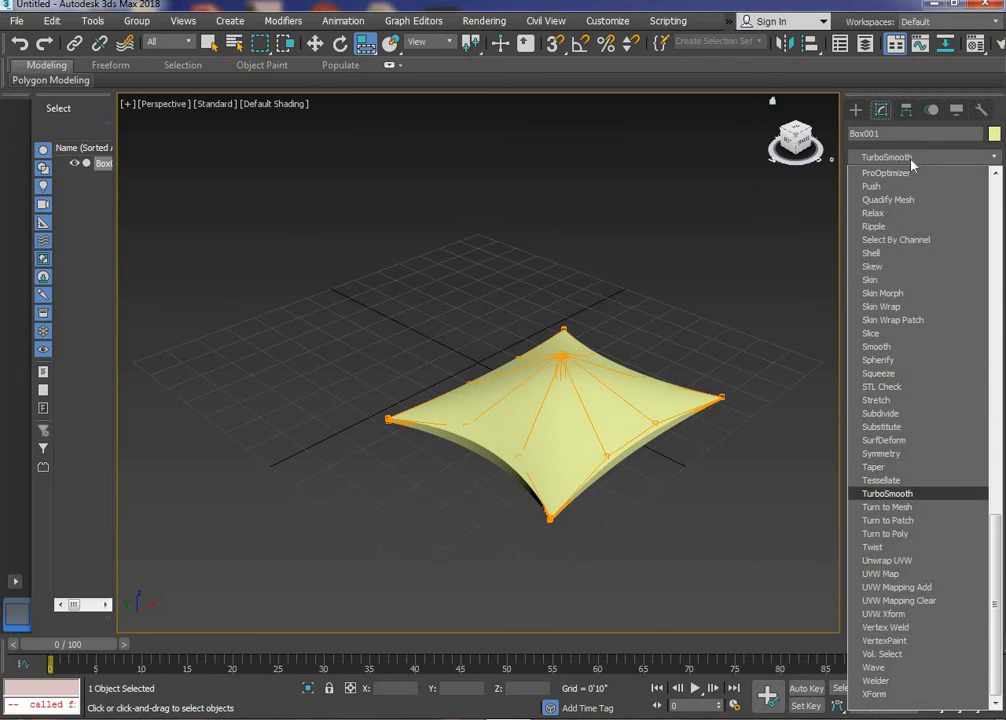
pyautogui.click(905, 494)
pyautogui.click(745, 431)
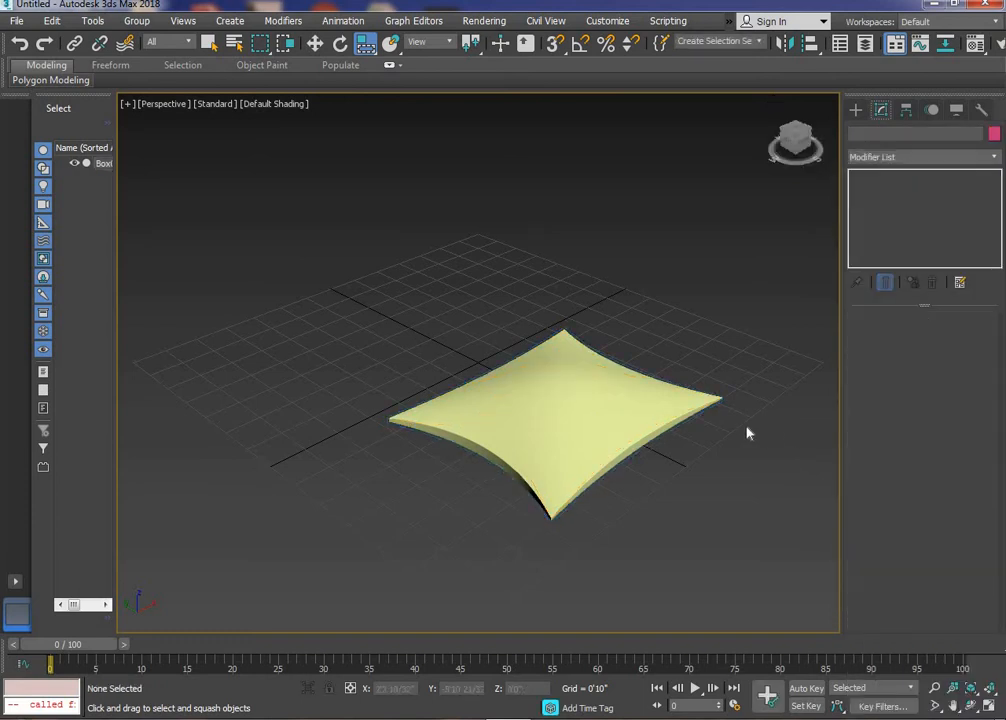
# - Delete the pillow-shaped box and return to the home view of the empty scene
pyautogui.scroll(-4, 707, 428)
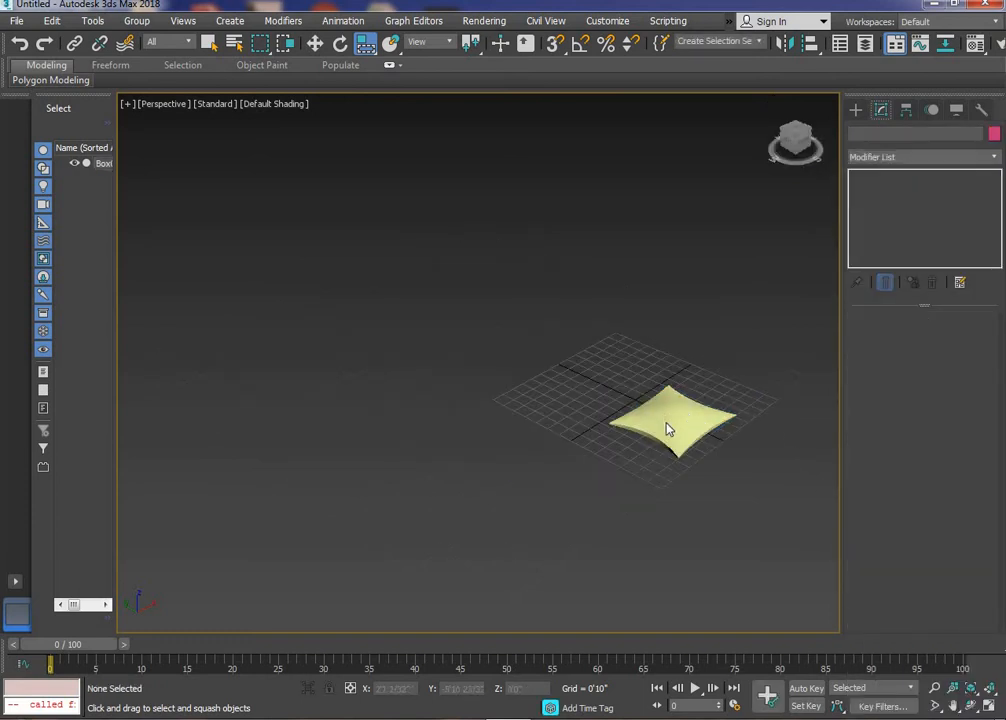
pyautogui.click(693, 472)
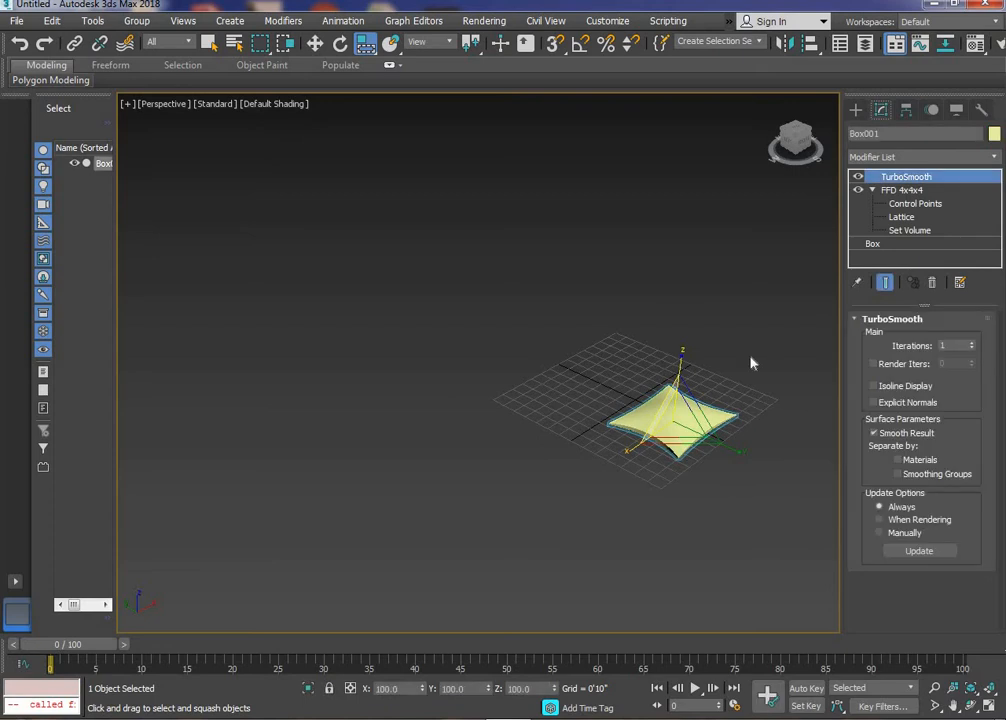
pyautogui.press('Delete')
pyautogui.click(773, 102)
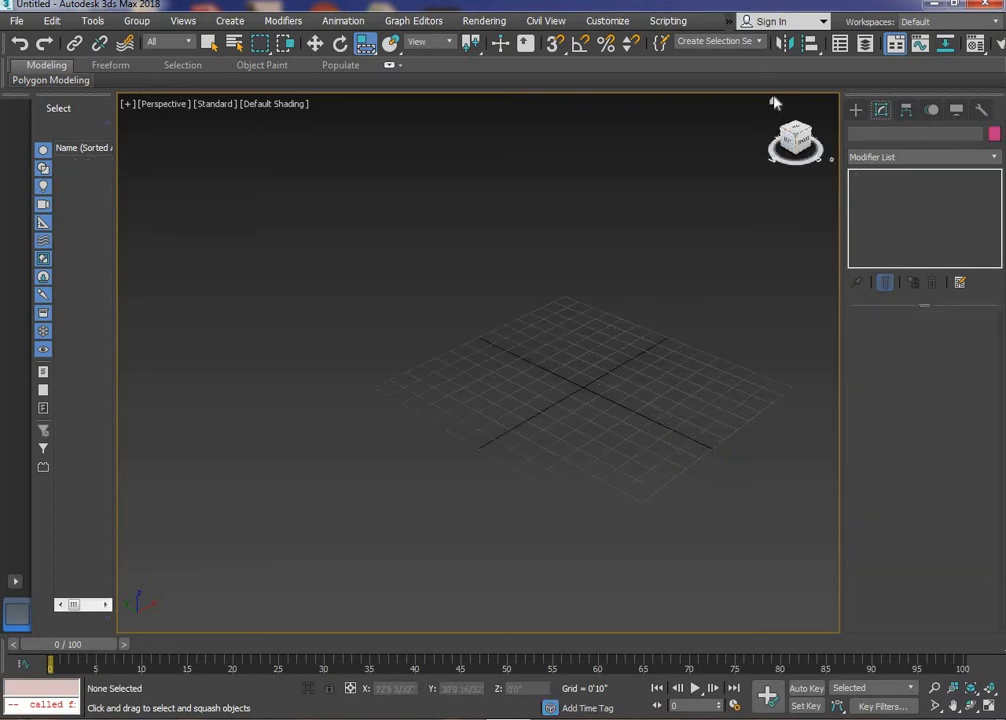
# - In the Front view, create a plane about 29'9" wide and 5'11" long with 32 length segments and 187 width segments
pyautogui.press('f')
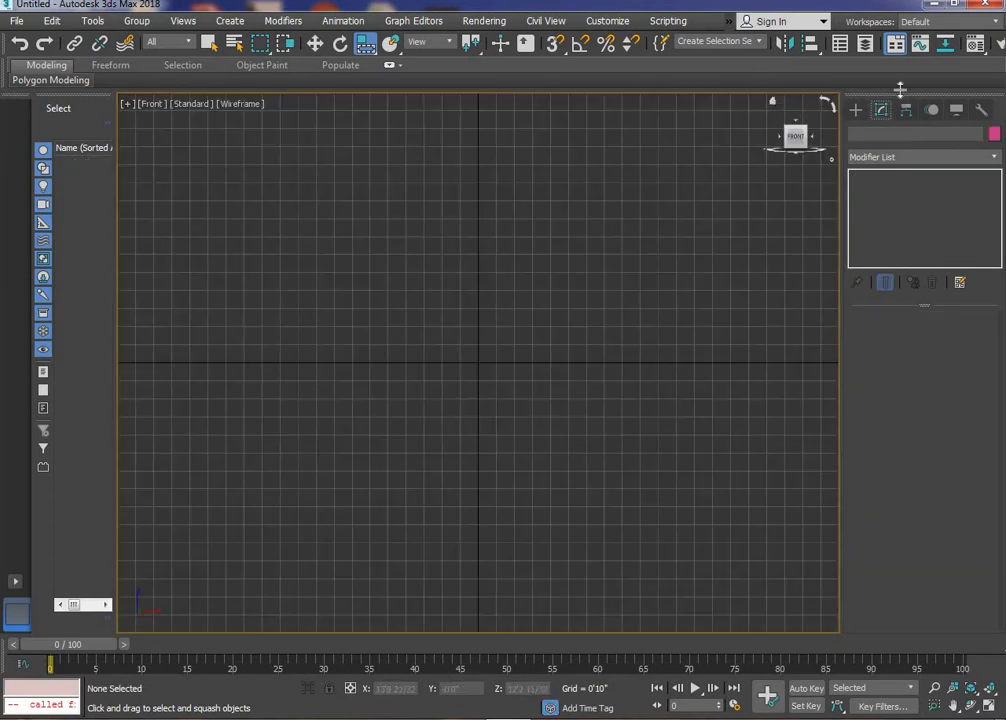
pyautogui.click(856, 109)
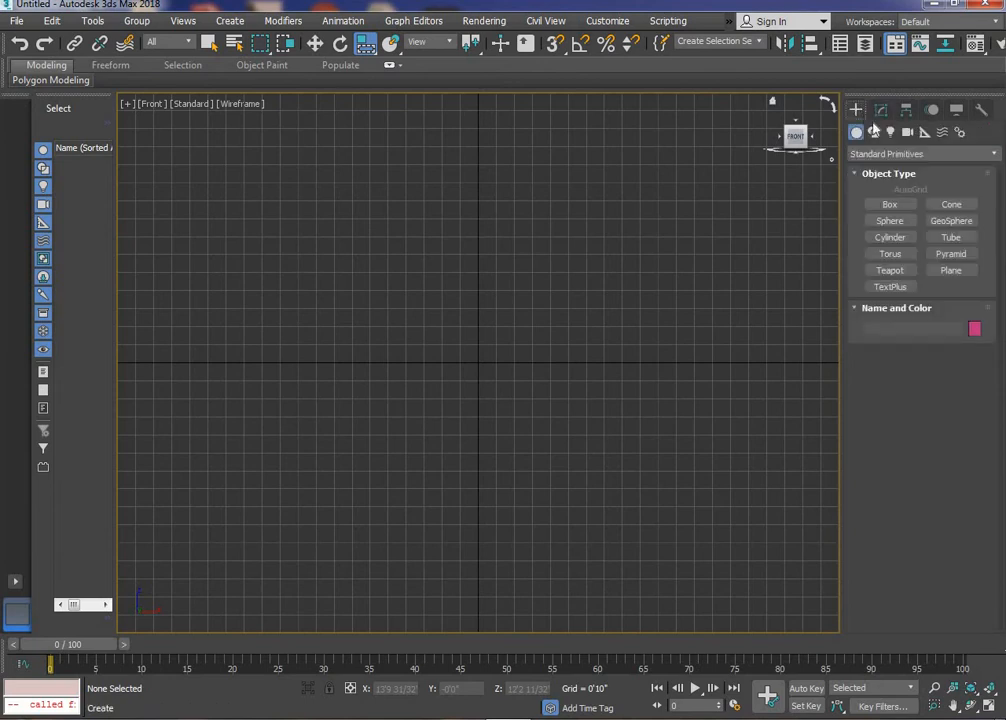
pyautogui.click(950, 270)
pyautogui.moveTo(172, 241); pyautogui.dragTo(817, 369)
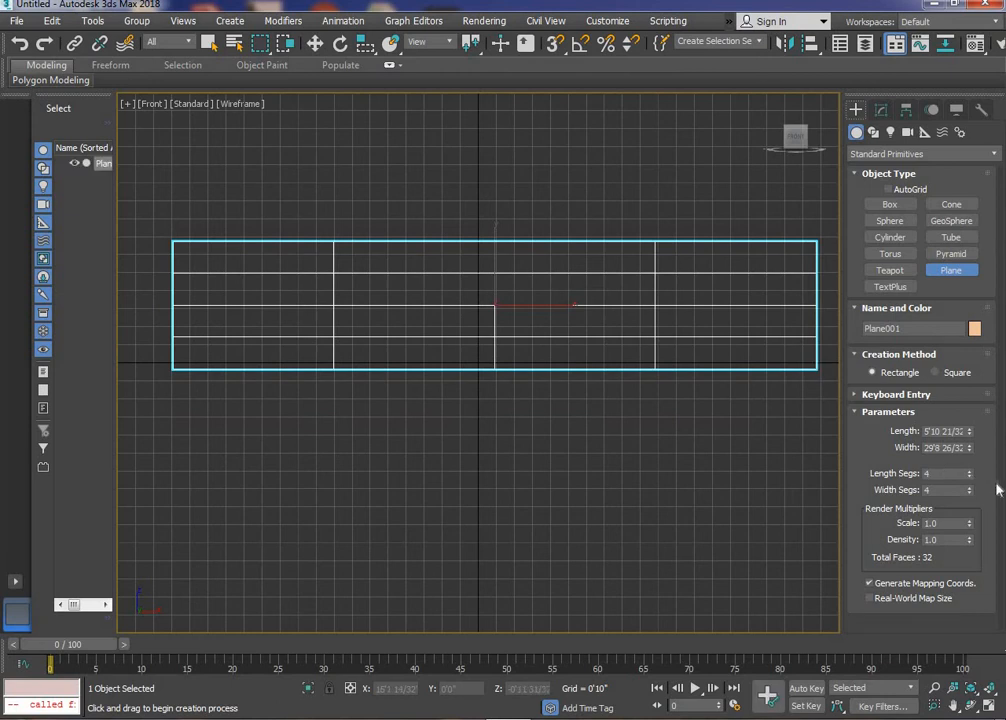
pyautogui.moveTo(969, 473); pyautogui.dragTo(969, 400)
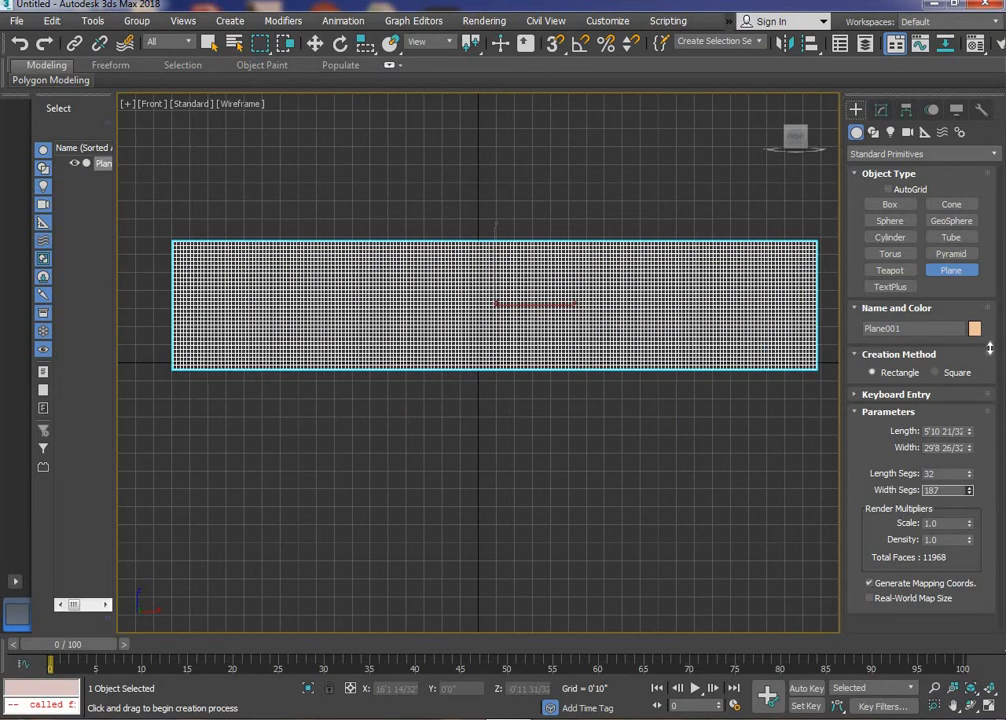
# - Apply an FFD(box) modifier to the plane
pyautogui.click(881, 109)
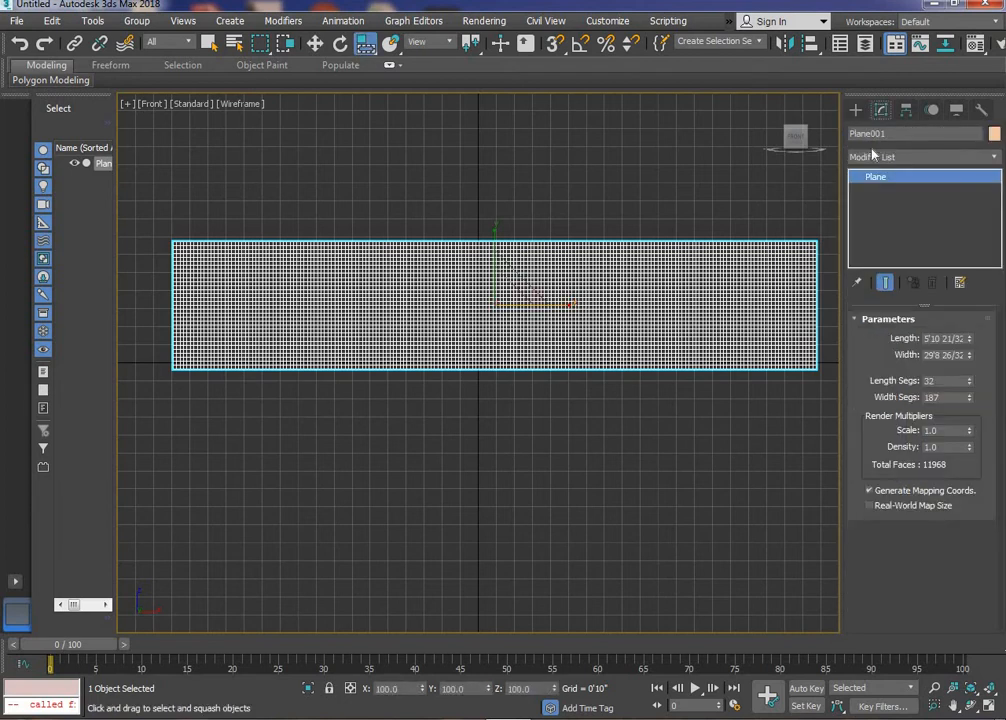
pyautogui.click(872, 156)
pyautogui.press('f')
pyautogui.press('f')
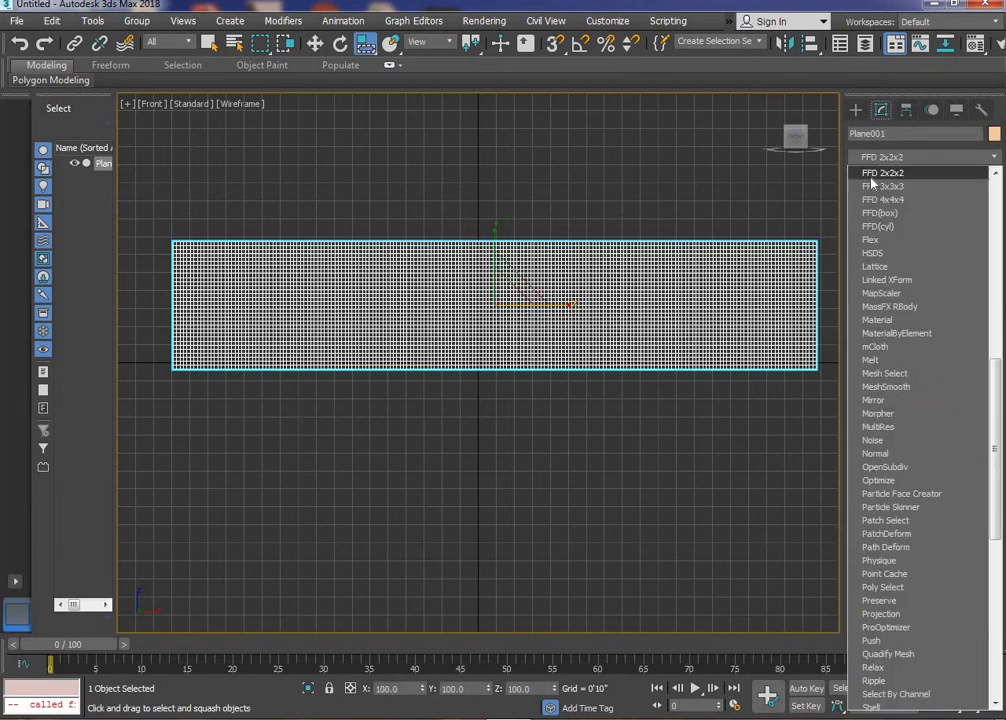
pyautogui.click(887, 215)
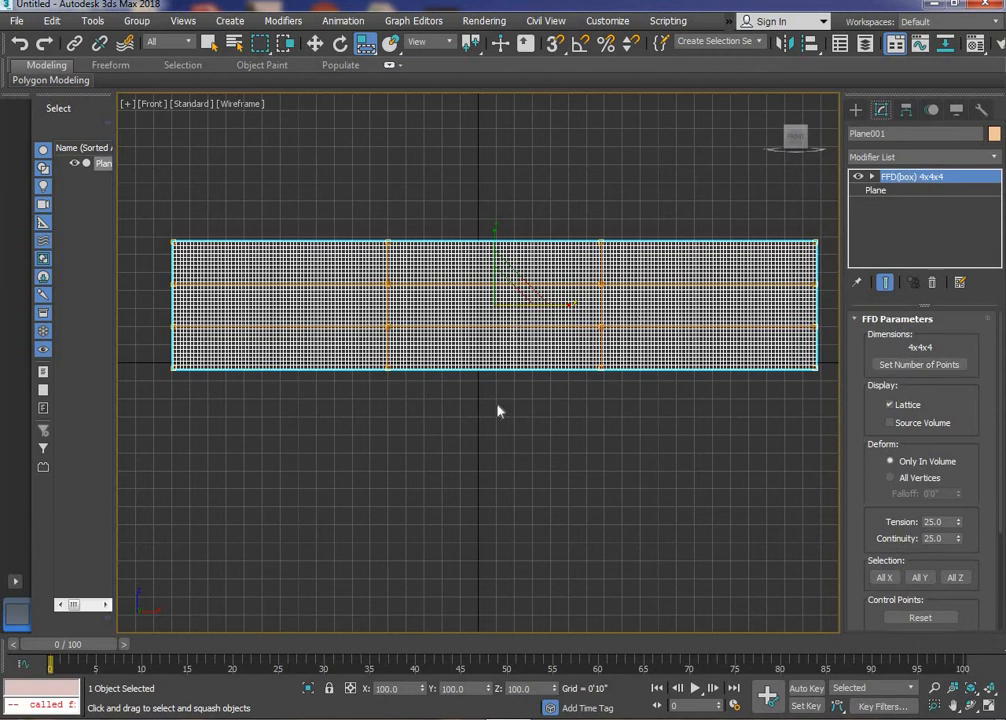
# - Set the FFD(box) lattice's number of width points to 7, accept it, and deselect the plane
pyautogui.moveTo(504, 443); pyautogui.dragTo(516, 481, button='middle')
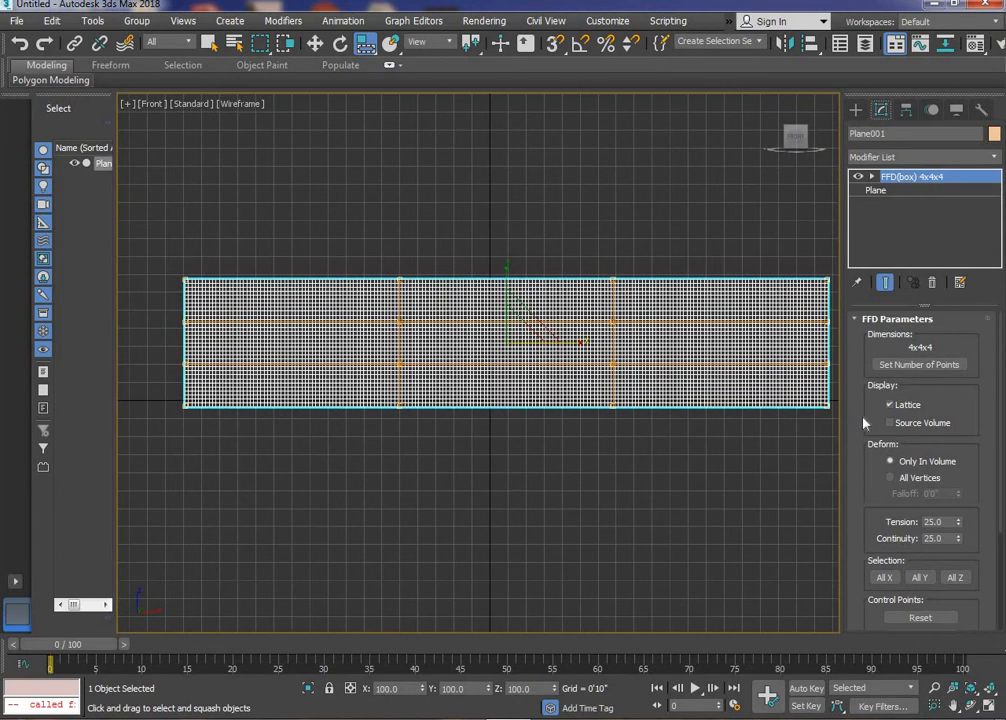
pyautogui.click(922, 366)
pyautogui.click(919, 365)
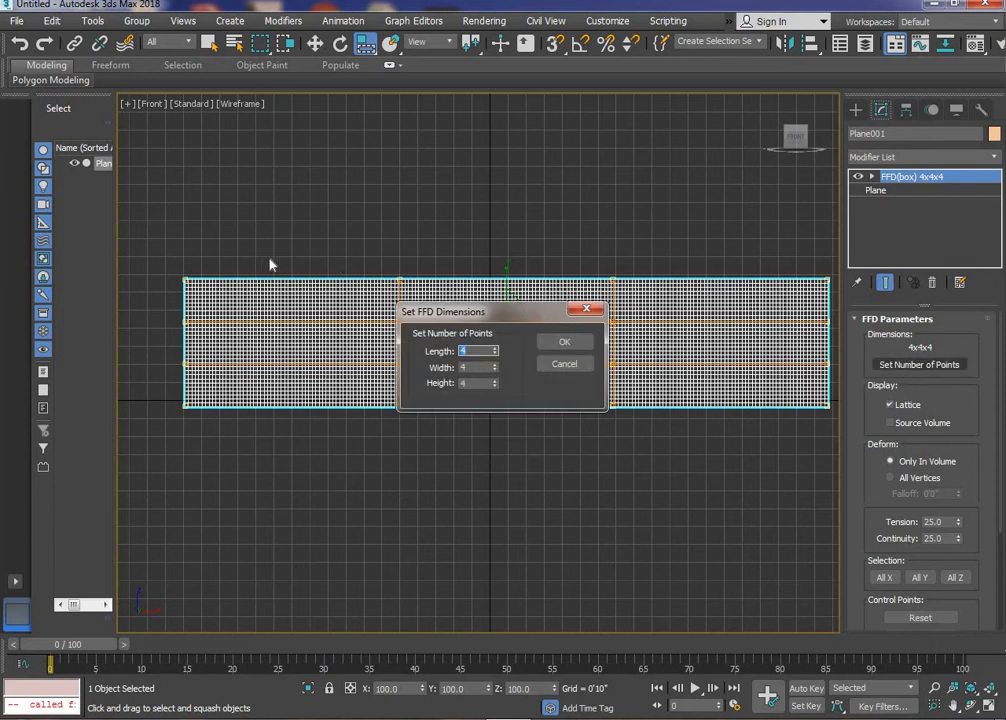
pyautogui.moveTo(476, 318); pyautogui.dragTo(775, 358)
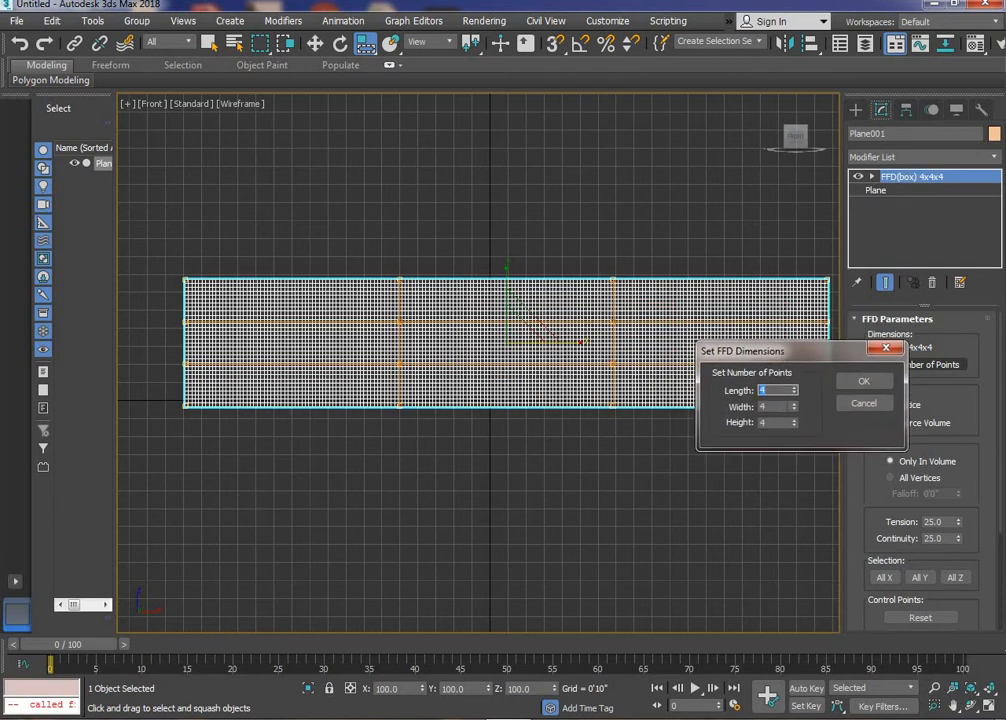
pyautogui.press('Tab')
pyautogui.write('7')
pyautogui.click(856, 382)
pyautogui.click(579, 447)
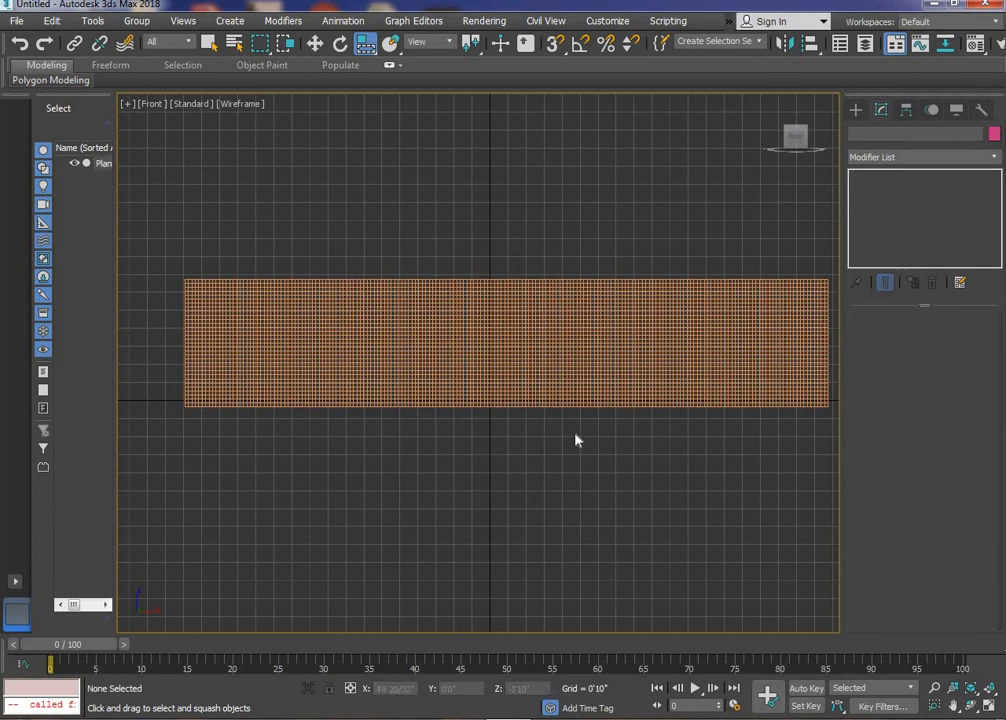
# - Reselect the plane and enter control-point editing of its FFD(box) lattice with the Move tool active
pyautogui.scroll(-3, 575, 440)
pyautogui.click(568, 393)
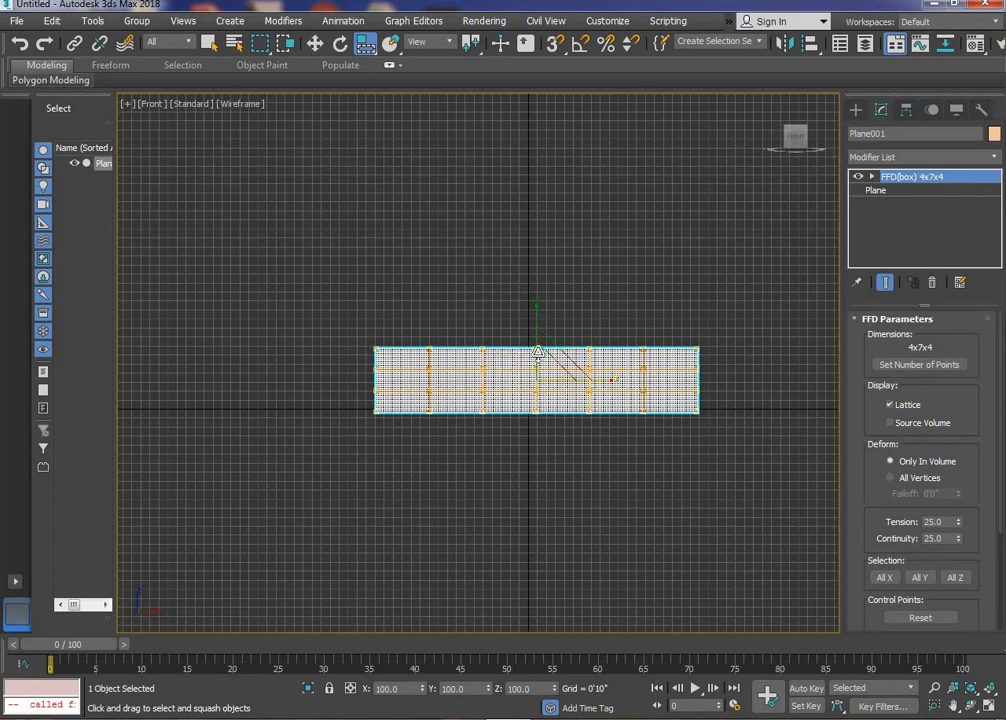
pyautogui.click(873, 178)
pyautogui.click(905, 190)
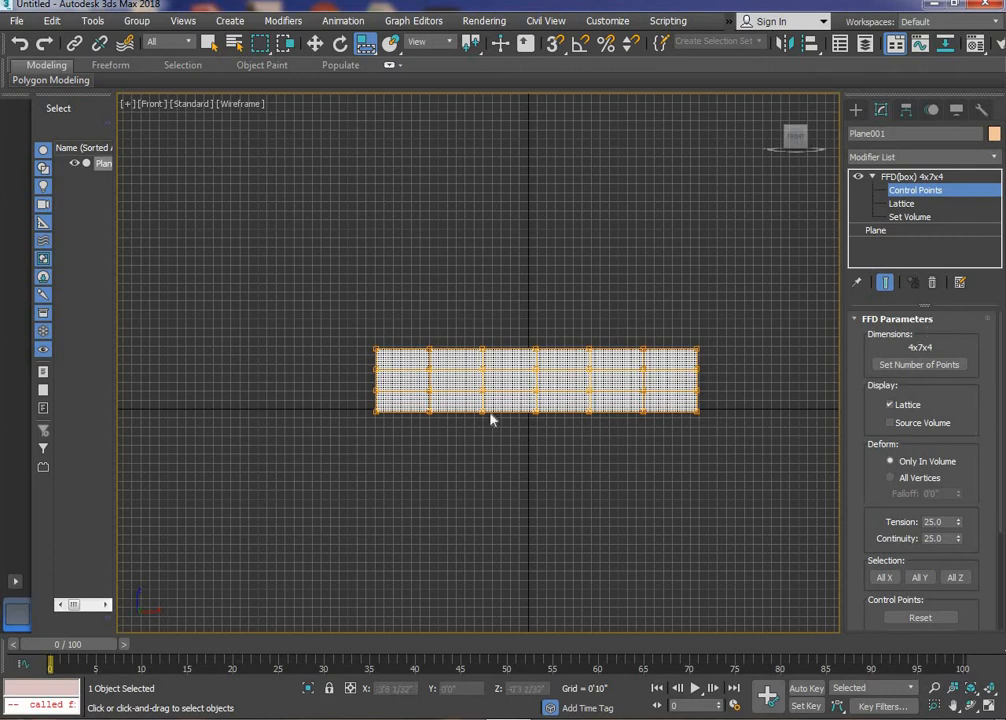
pyautogui.press('w')
pyautogui.scroll(3, 438, 366)
pyautogui.scroll(3, 391, 366)
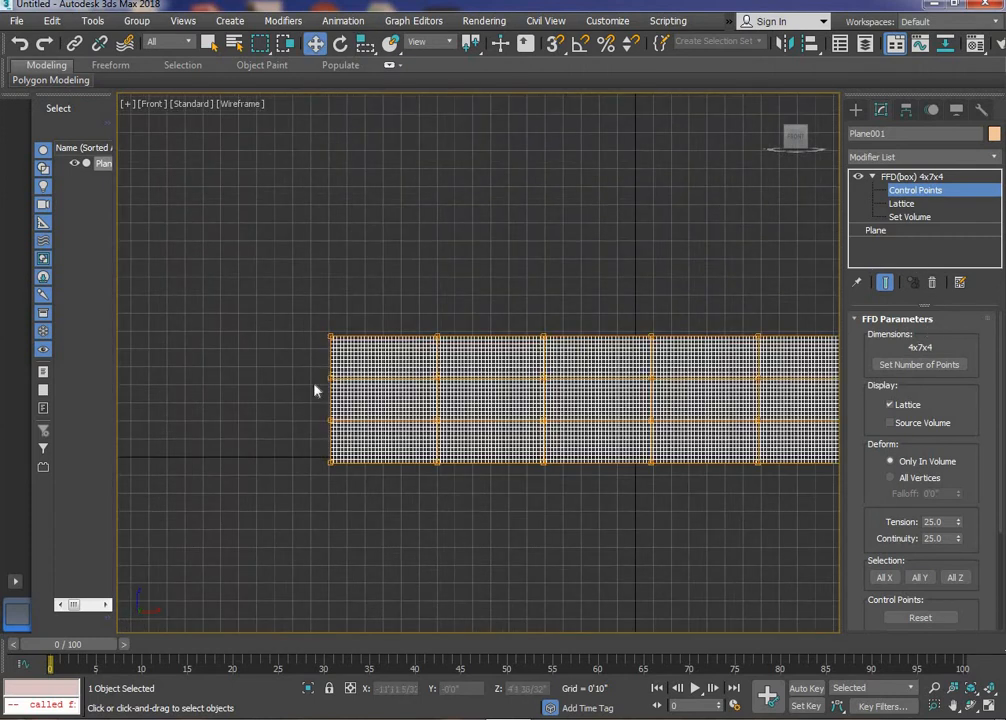
# - Move the lower three control points of the lattice's leftmost column up so they gather close below the top corner
pyautogui.click(331, 378)
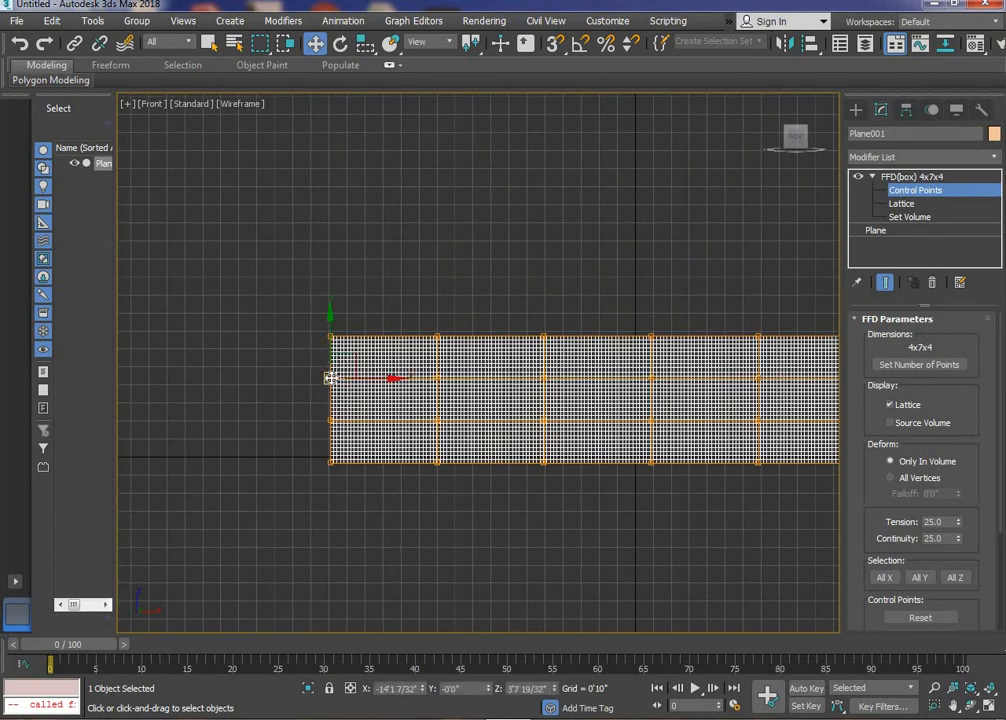
pyautogui.moveTo(332, 377); pyautogui.dragTo(331, 347)
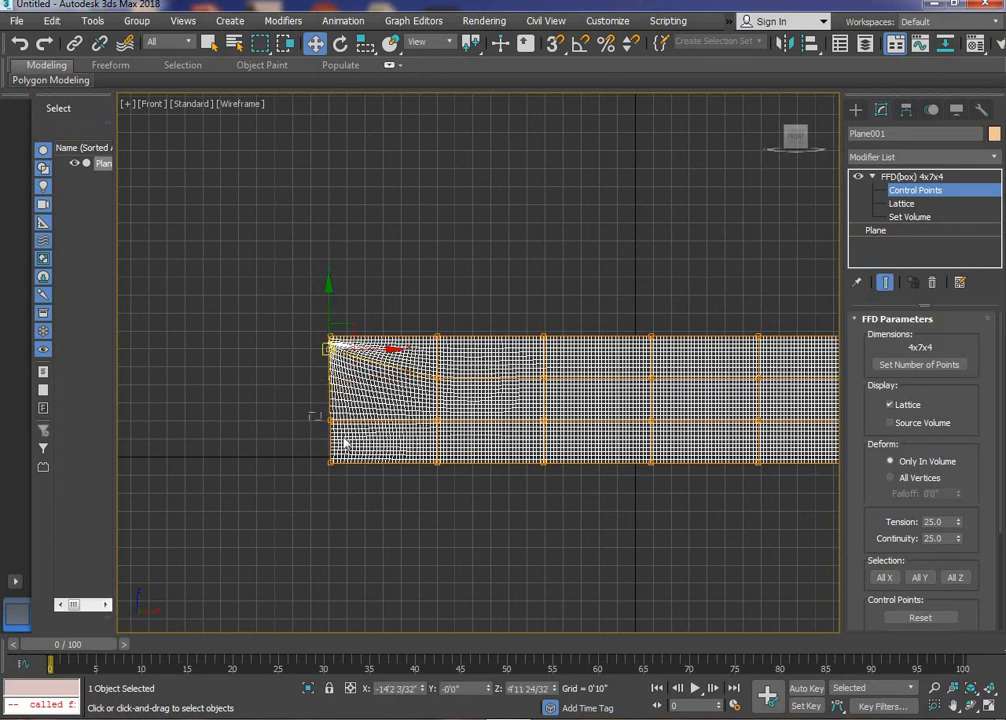
pyautogui.moveTo(309, 412); pyautogui.dragTo(332, 357)
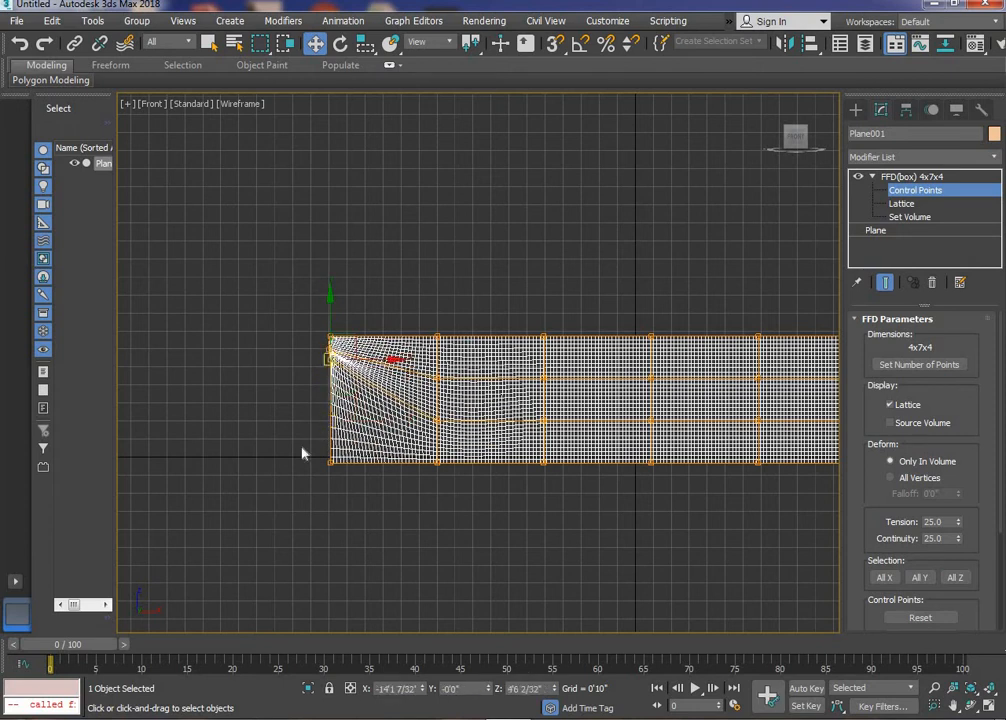
pyautogui.moveTo(348, 484); pyautogui.dragTo(328, 369)
# - Raise the lower three control points of the third lattice column toward the top edge to form the first arch
pyautogui.moveTo(524, 365); pyautogui.dragTo(544, 350)
pyautogui.moveTo(523, 395); pyautogui.dragTo(542, 364)
pyautogui.moveTo(530, 449); pyautogui.dragTo(544, 380)
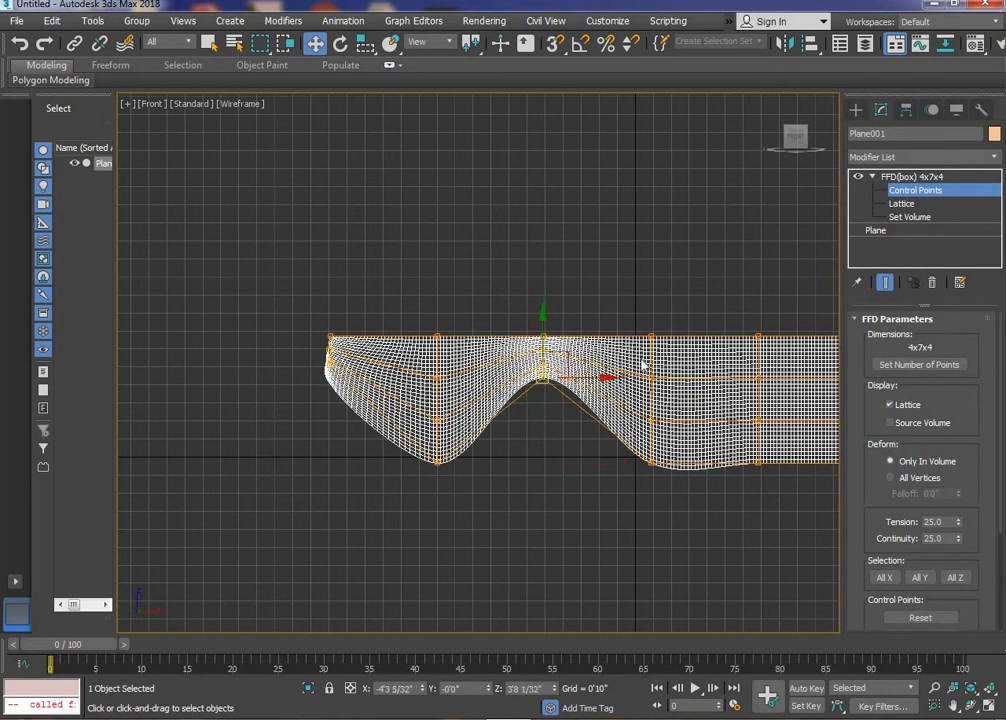
# - Raise the lower three control points of the fifth lattice column toward the top edge to form the second arch
pyautogui.moveTo(655, 372); pyautogui.dragTo(573, 381, button='middle')
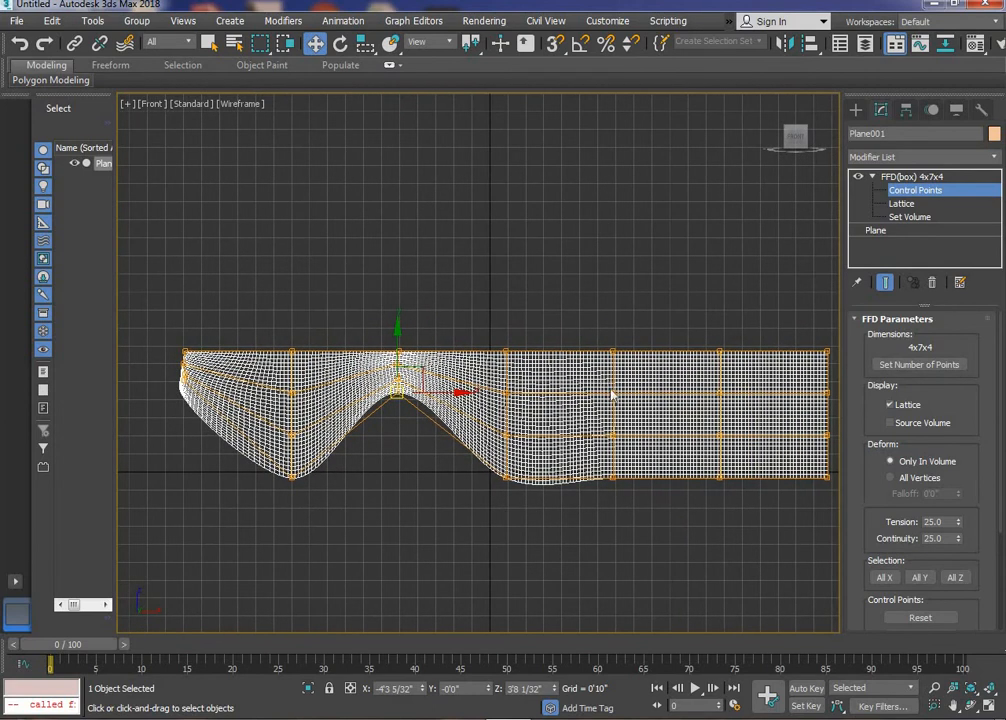
pyautogui.click(612, 393)
pyautogui.moveTo(612, 393); pyautogui.dragTo(612, 358)
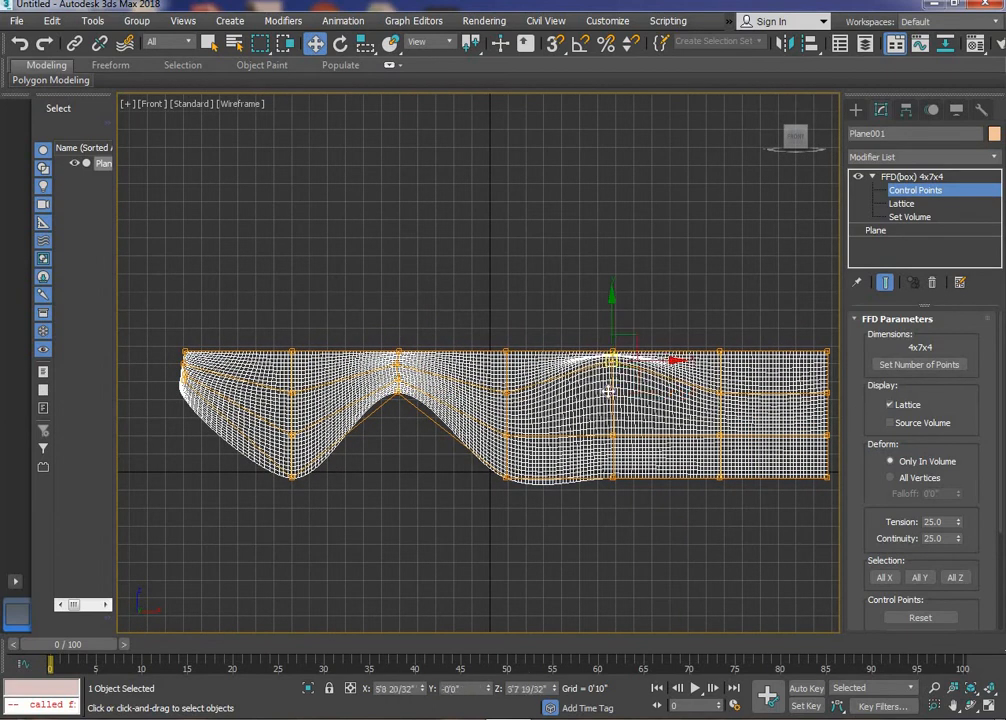
pyautogui.click(612, 435)
pyautogui.moveTo(612, 434); pyautogui.dragTo(611, 371)
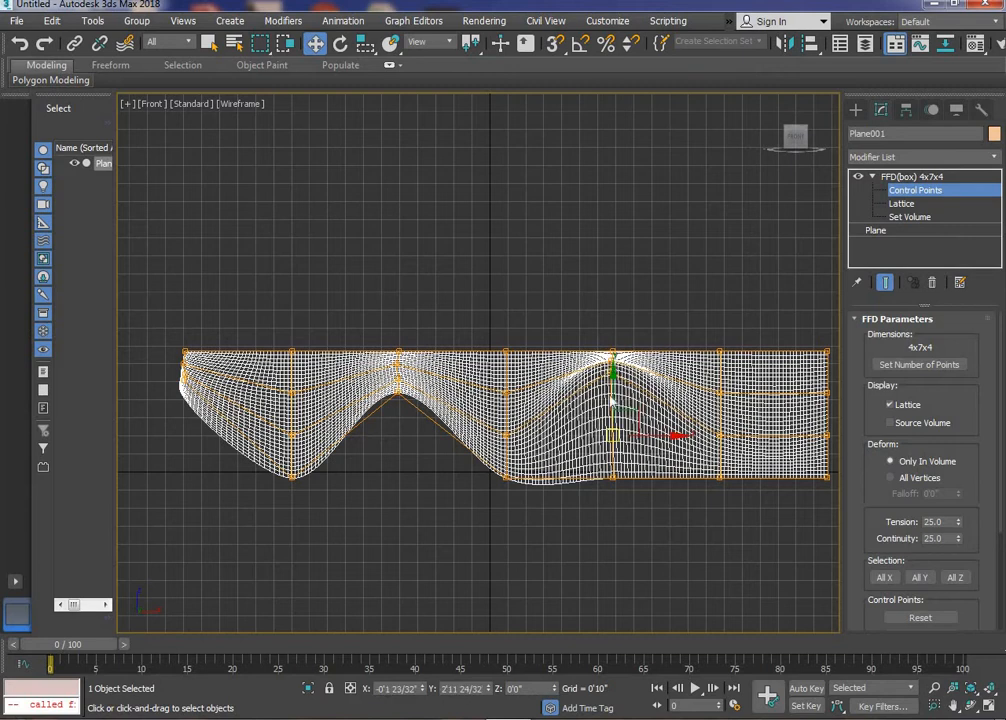
pyautogui.click(612, 477)
pyautogui.moveTo(612, 477); pyautogui.dragTo(612, 385)
# - Raise the lower three control points of the rightmost lattice column toward the top corner, mirroring the opposite end's shape
pyautogui.moveTo(840, 407); pyautogui.dragTo(827, 363)
pyautogui.moveTo(827, 446); pyautogui.dragTo(826, 376)
pyautogui.moveTo(806, 470); pyautogui.dragTo(819, 387)
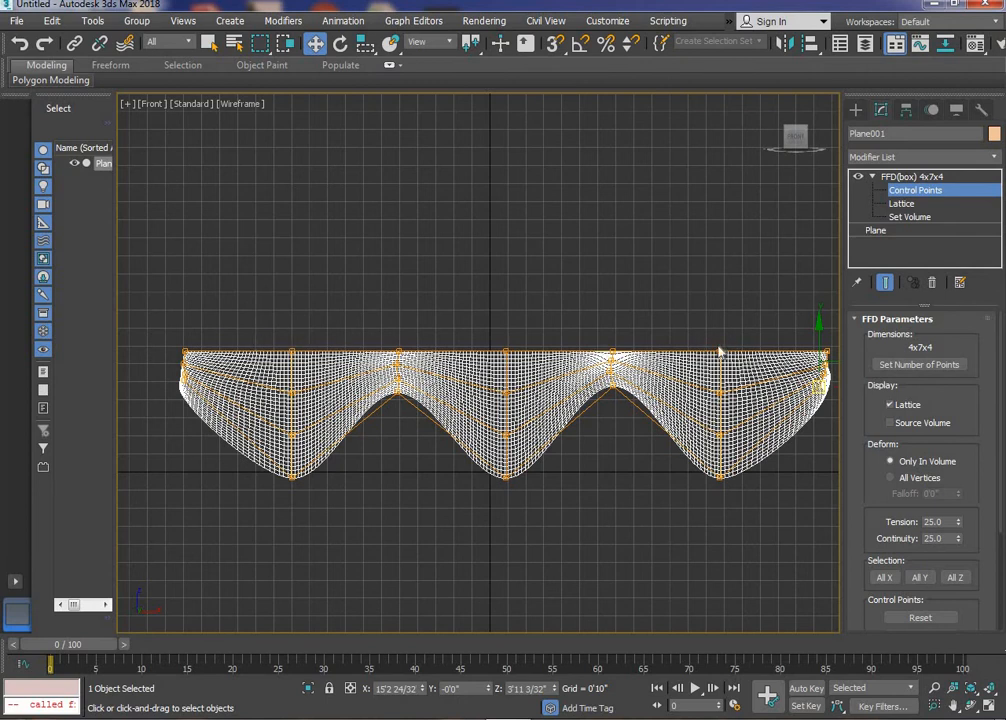
# - Lower the top control points of the second, fourth and sixth lattice columns slightly so the plane's top edge sags, and finish control-point editing
pyautogui.click(291, 350)
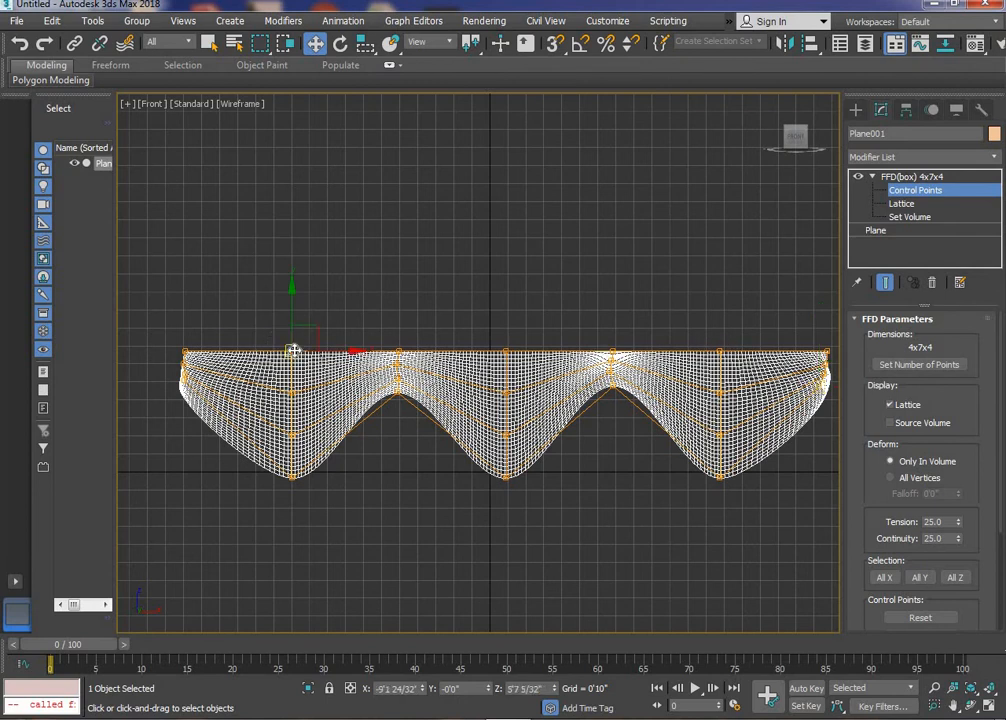
pyautogui.moveTo(293, 350); pyautogui.dragTo(292, 357)
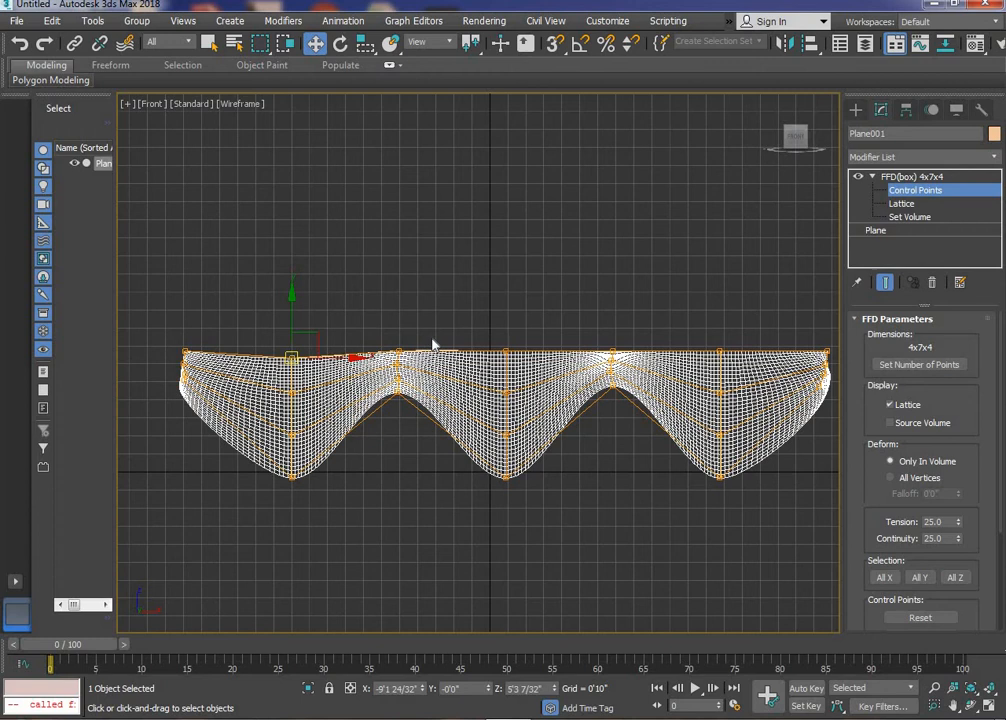
pyautogui.click(507, 356)
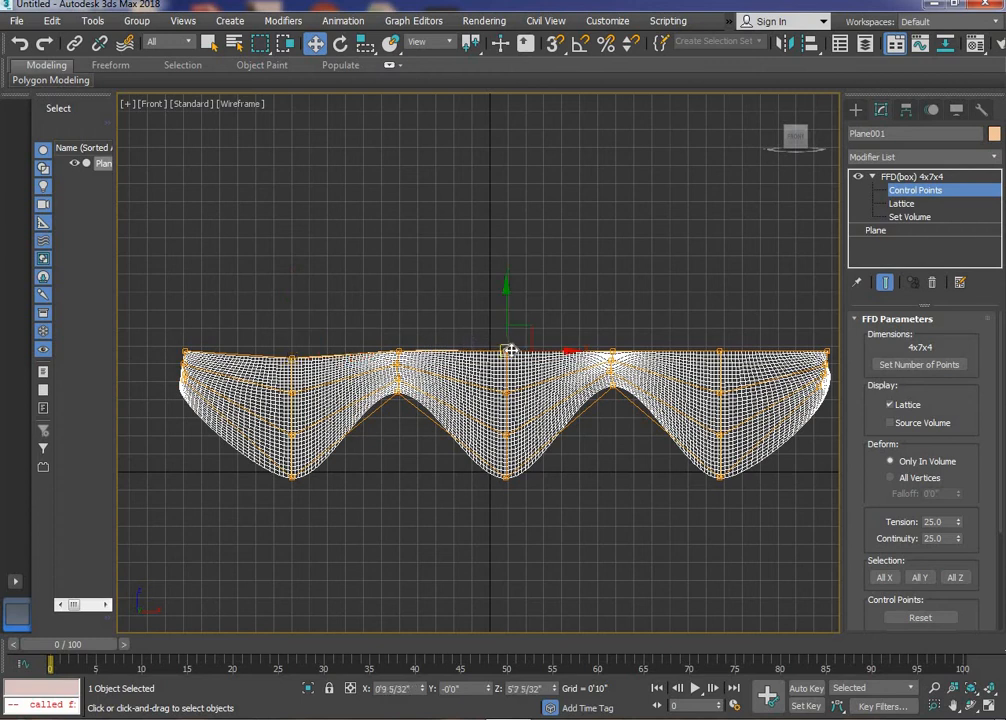
pyautogui.click(719, 352)
pyautogui.moveTo(721, 347); pyautogui.dragTo(733, 357)
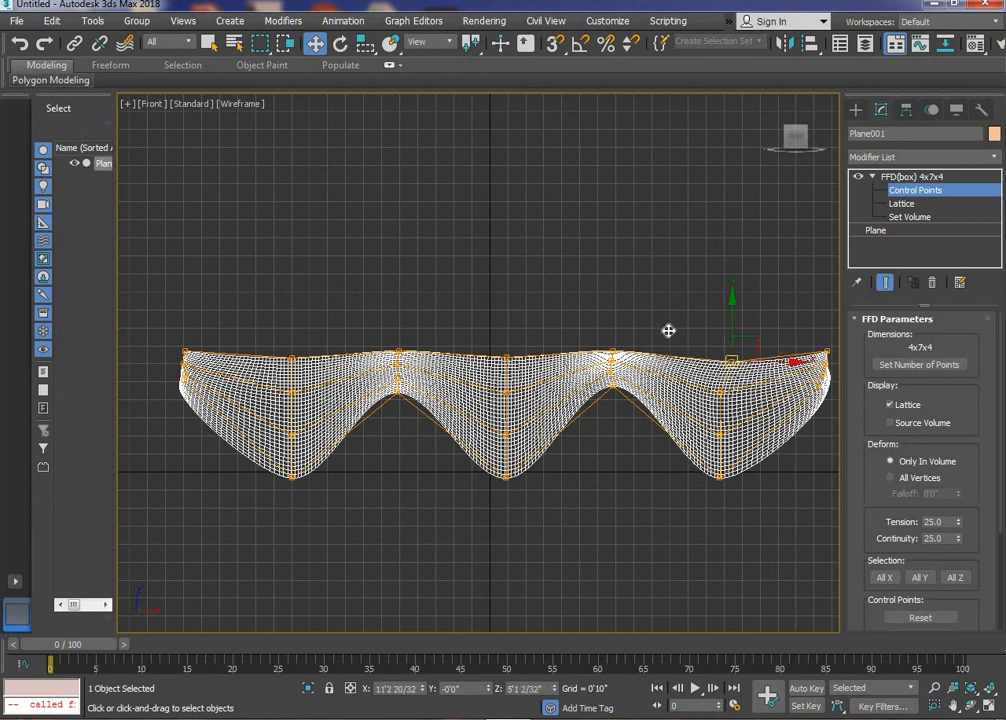
pyautogui.click(652, 329)
pyautogui.click(907, 197)
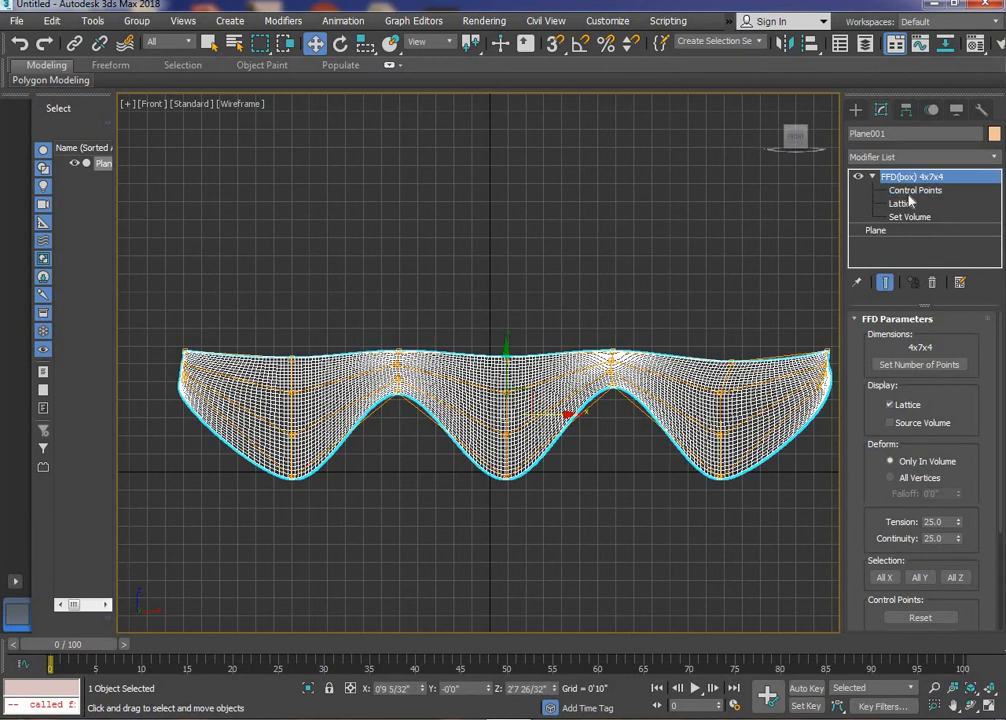
# - Show the scalloped plane shaded in the Front view, check it without its selection, and reselect it
pyautogui.click(552, 285)
pyautogui.scroll(-5, 552, 285)
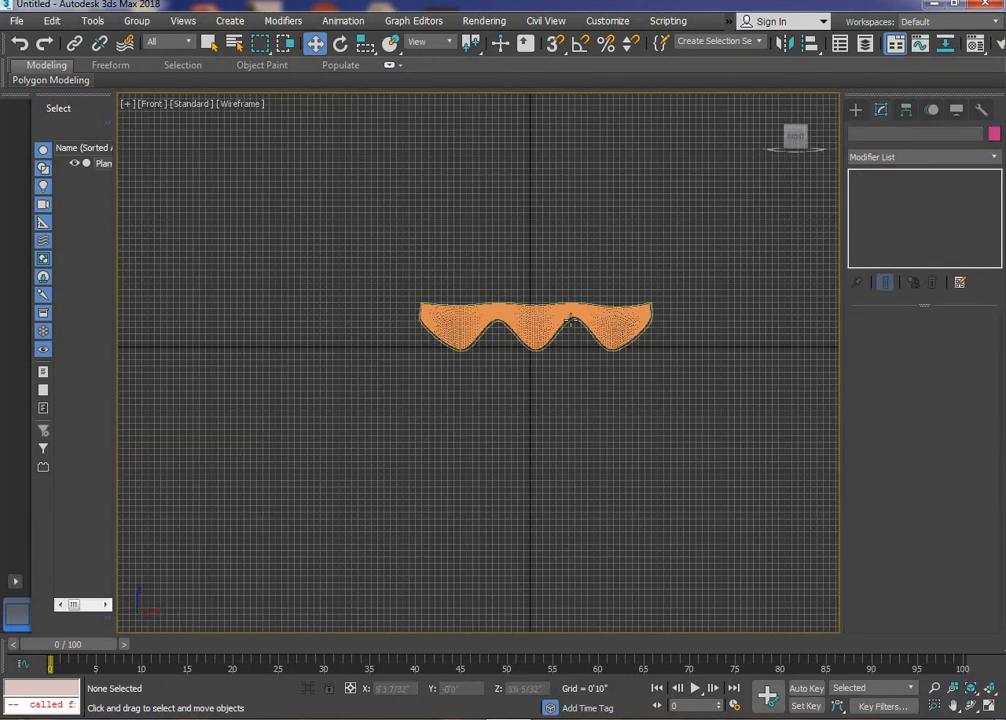
pyautogui.press('F3')
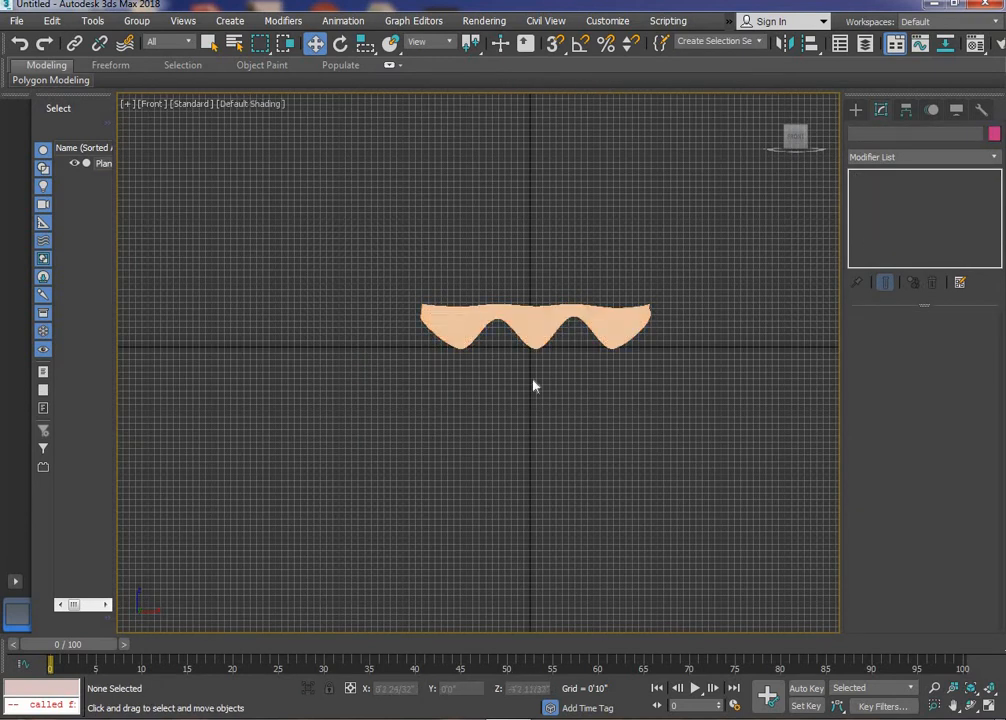
pyautogui.scroll(4, 534, 310)
pyautogui.click(532, 313)
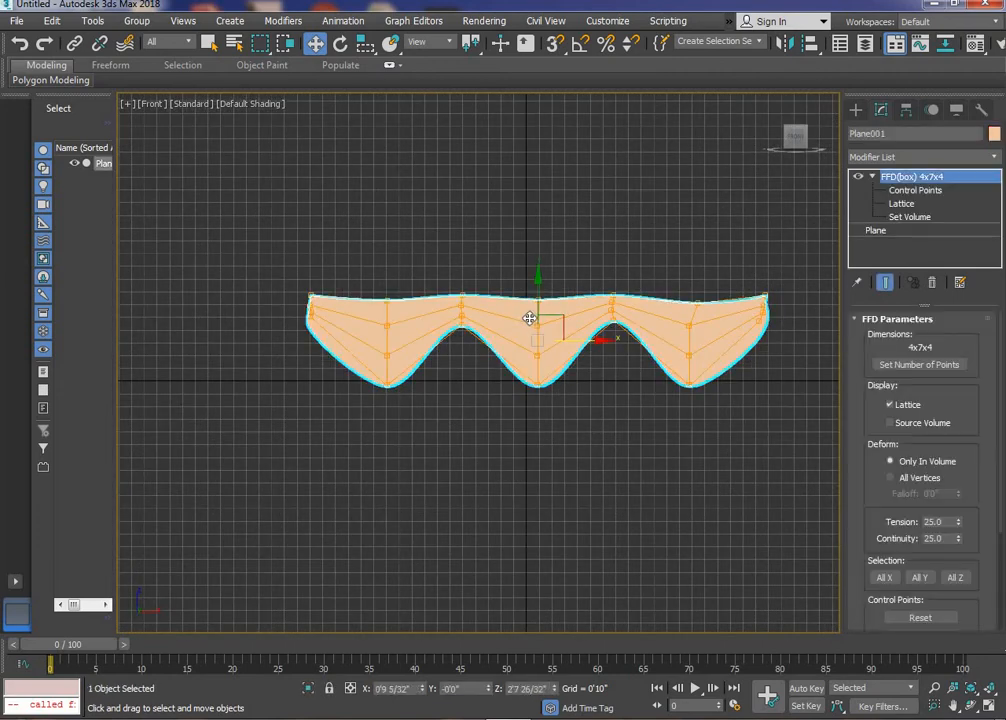
# - Clone the scalloped plane sideways along X so the copy continues the curtain edge end to end
pyautogui.scroll(-4, 523, 317)
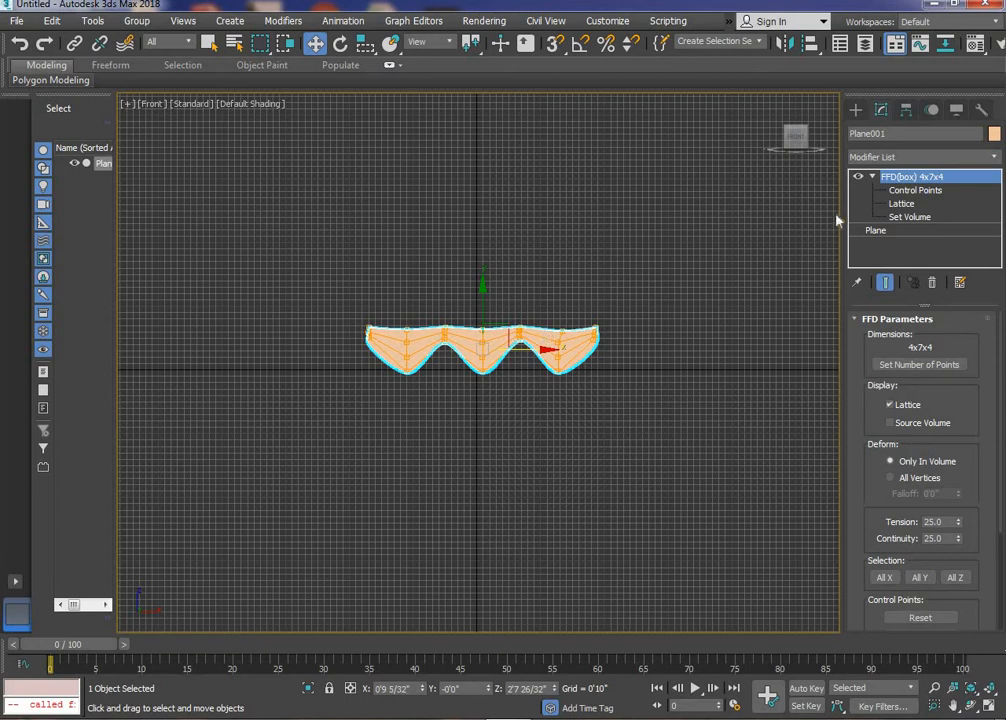
pyautogui.click(908, 189)
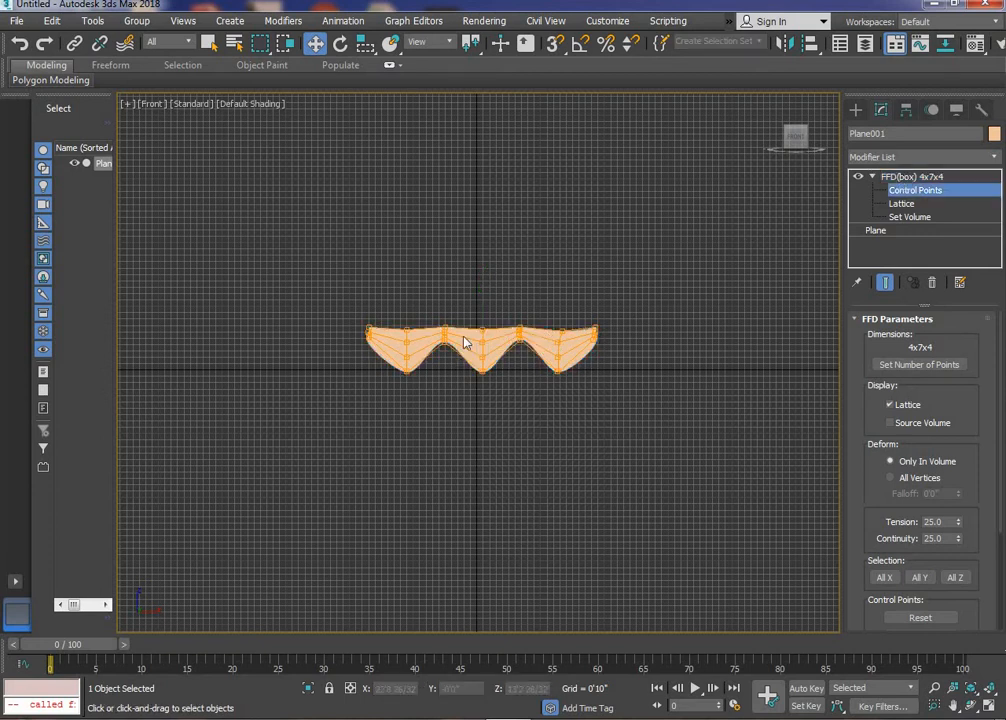
pyautogui.click(948, 190)
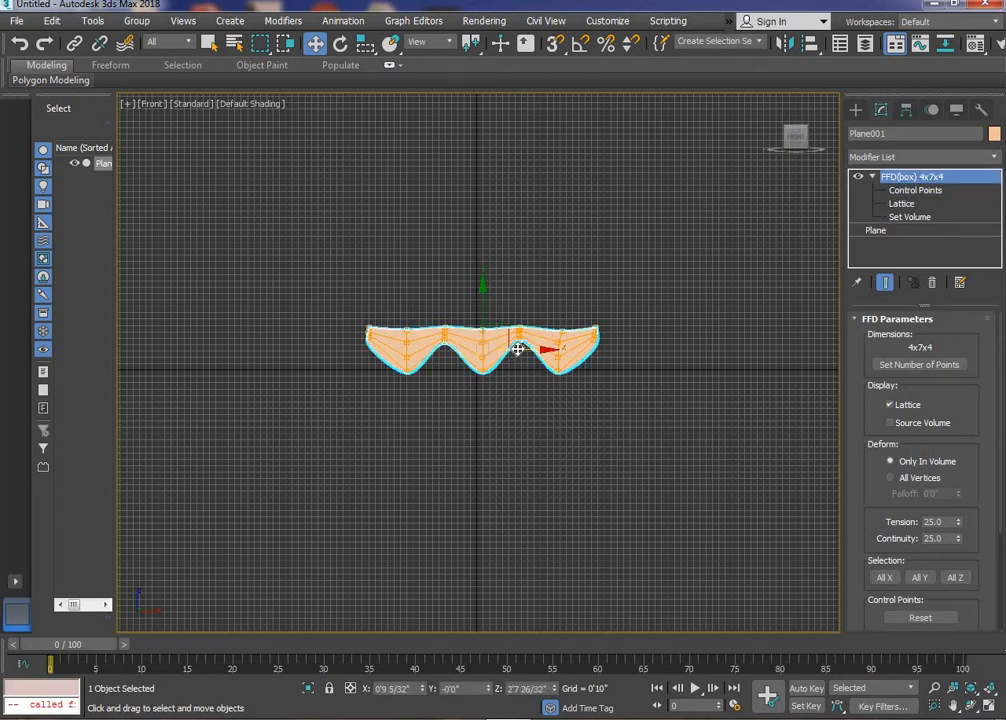
pyautogui.moveTo(518, 349)
pyautogui.keyDown('shift'); pyautogui.mouseDown()
pyautogui.moveTo(770, 350)
pyautogui.moveTo(748, 345)
pyautogui.mouseUp(); pyautogui.keyUp('shift')
pyautogui.click(500, 432)
pyautogui.click(557, 422)
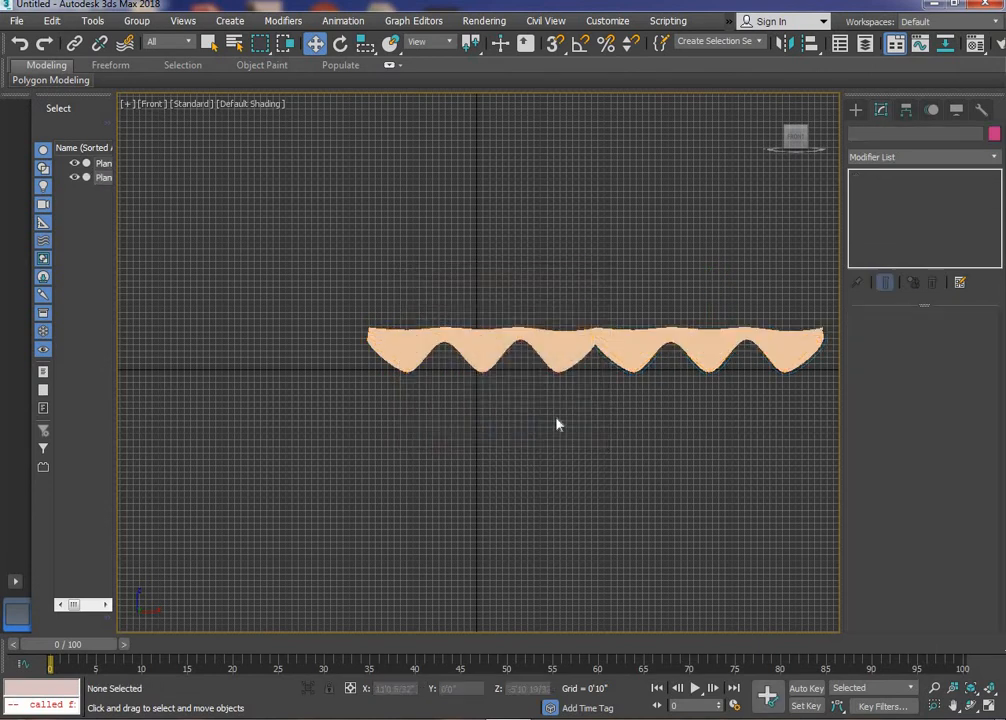
# - Delete both scalloped planes and switch to the Perspective view
pyautogui.moveTo(510, 437); pyautogui.dragTo(474, 445, button='middle')
pyautogui.scroll(-6, 440, 474)
pyautogui.scroll(4, 566, 466)
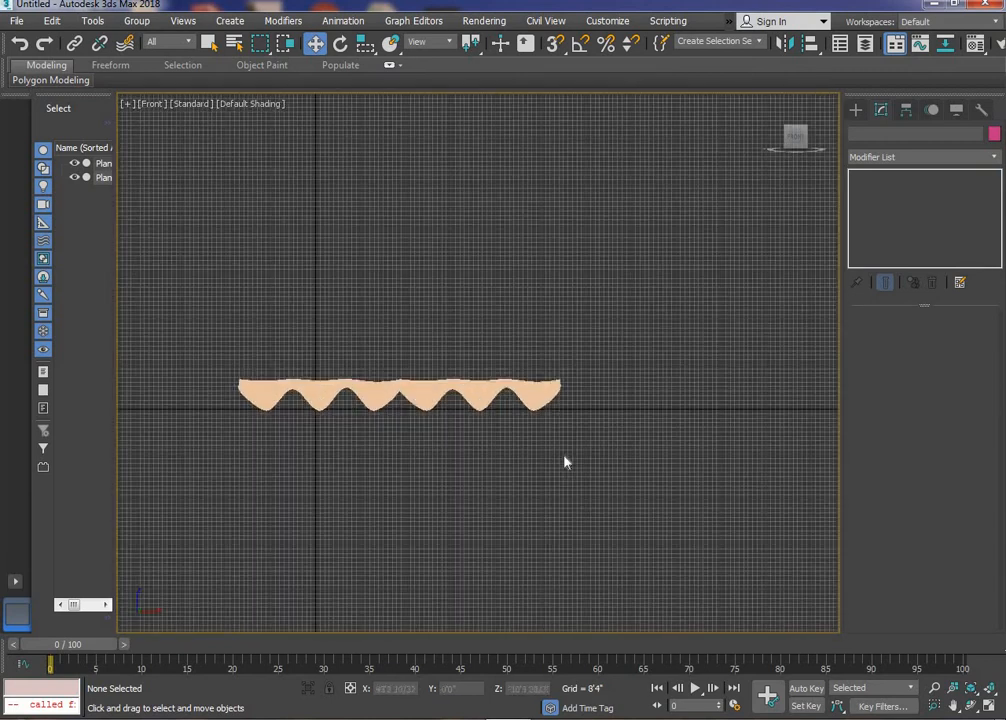
pyautogui.moveTo(307, 345); pyautogui.dragTo(211, 328)
pyautogui.press('Delete')
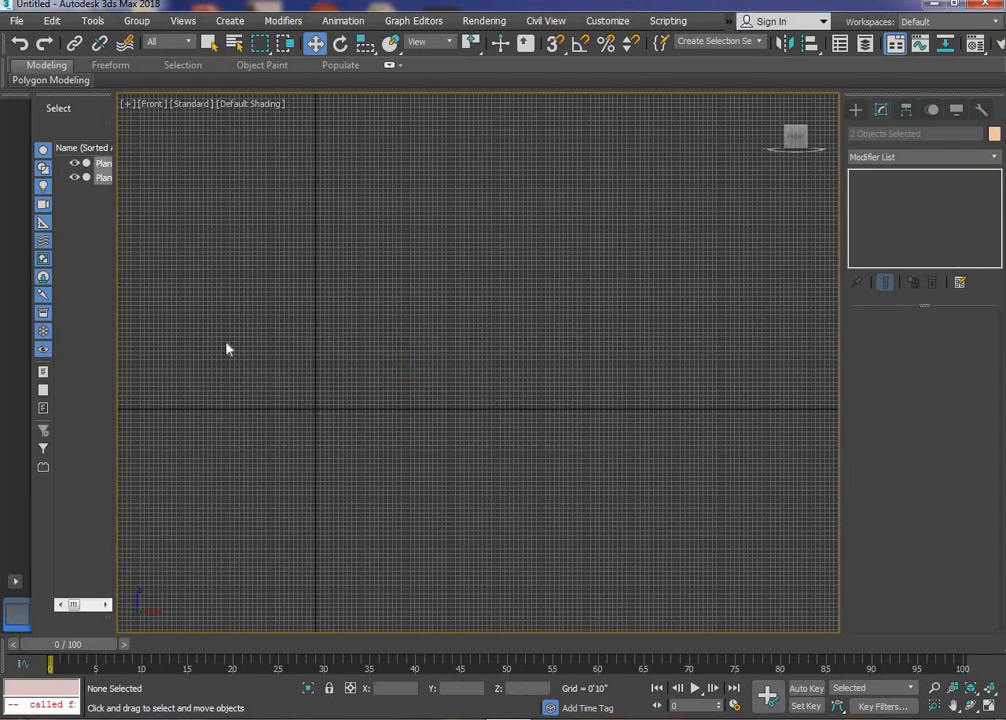
pyautogui.press('p')
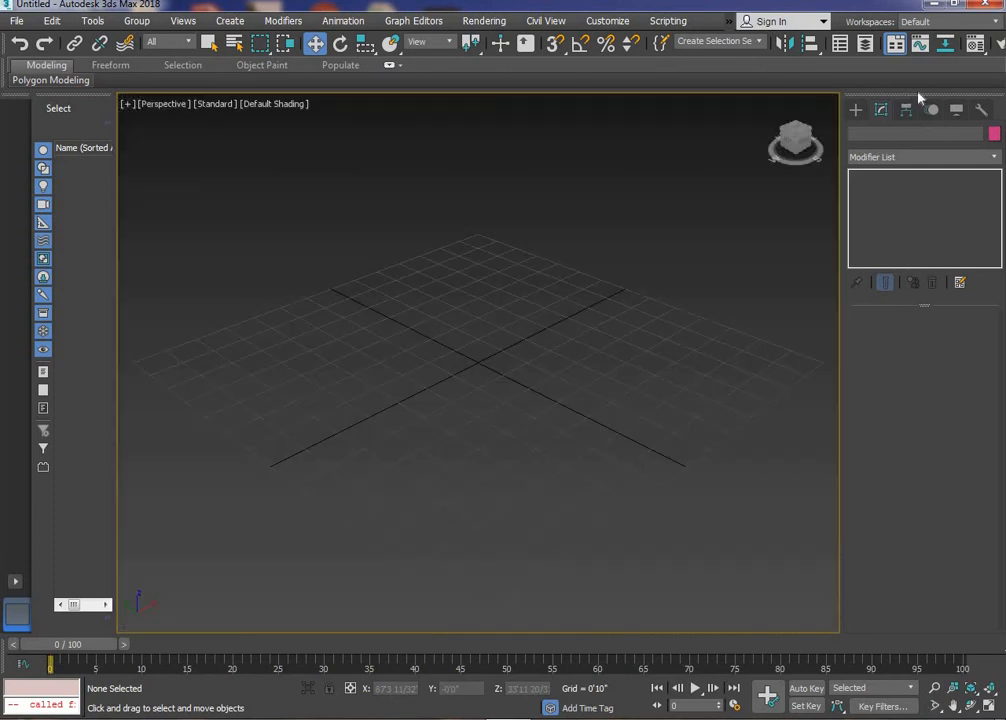
# - Create an upright tube near the grid centre, about 1'8" outer radius, 0'8" inner radius and 4'8" high
pyautogui.click(856, 109)
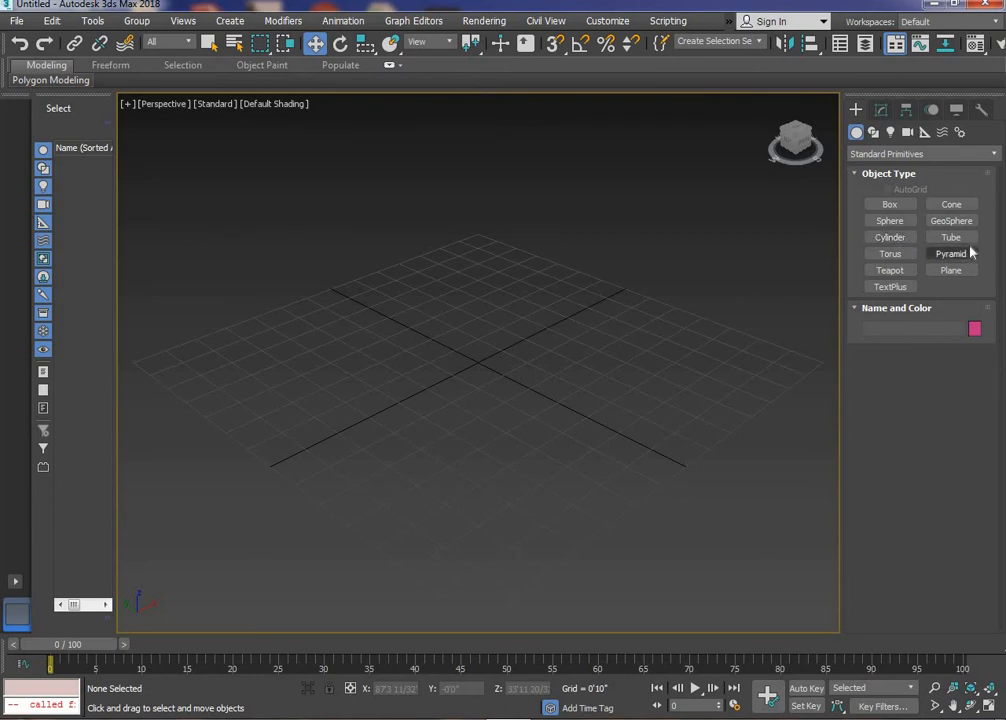
pyautogui.click(951, 237)
pyautogui.moveTo(494, 375); pyautogui.dragTo(503, 412)
pyautogui.click(498, 388)
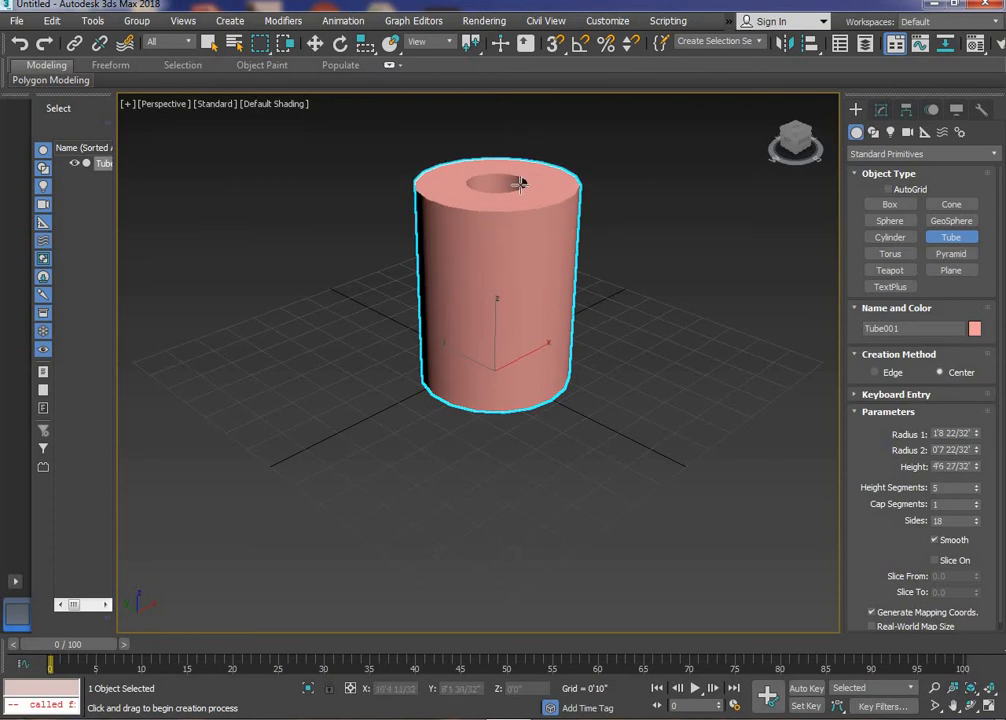
pyautogui.click(519, 180)
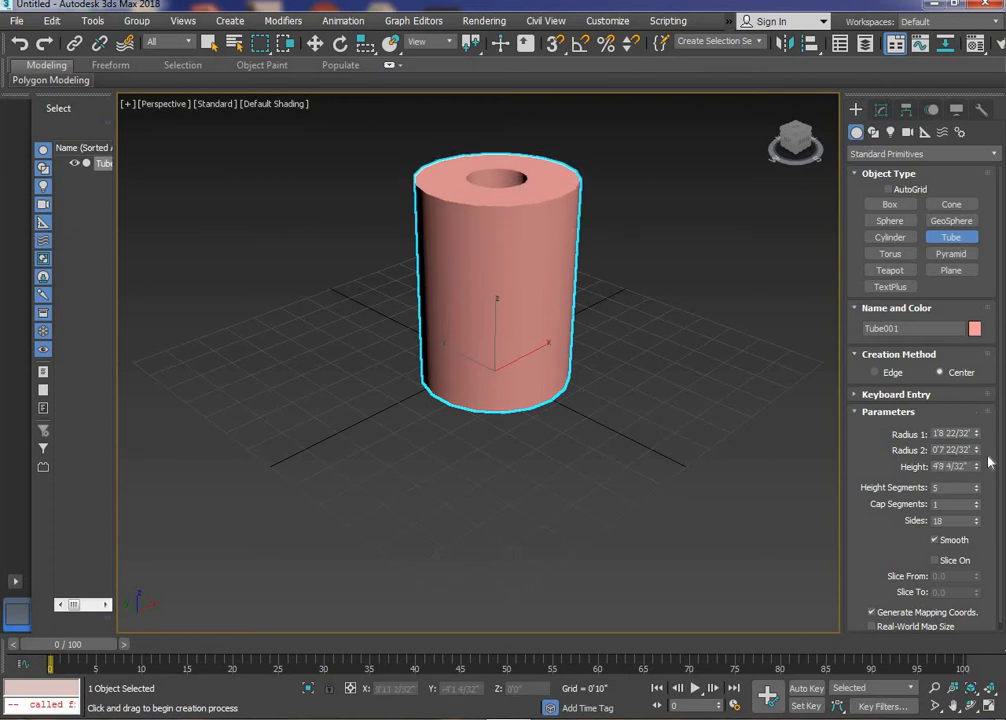
# - Set the tube's Radius 2 to 1'1 2/32", with 114 height segments, 56 cap segments and 112 sides
pyautogui.moveTo(977, 452); pyautogui.dragTo(971, 397)
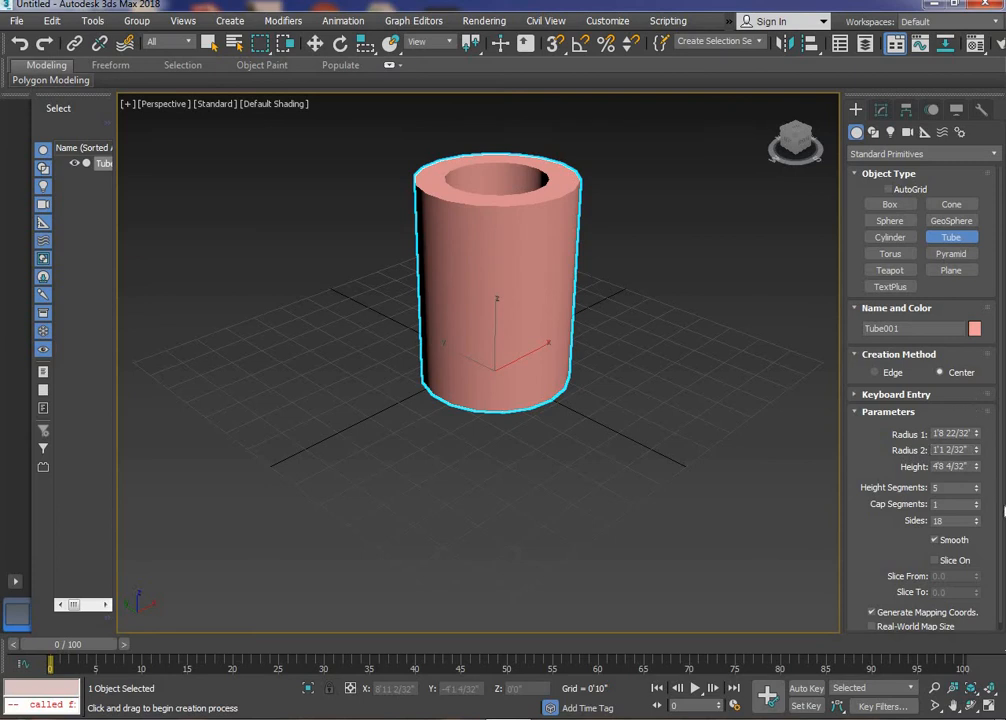
pyautogui.moveTo(978, 509); pyautogui.dragTo(974, 380)
pyautogui.moveTo(978, 523); pyautogui.dragTo(970, 391)
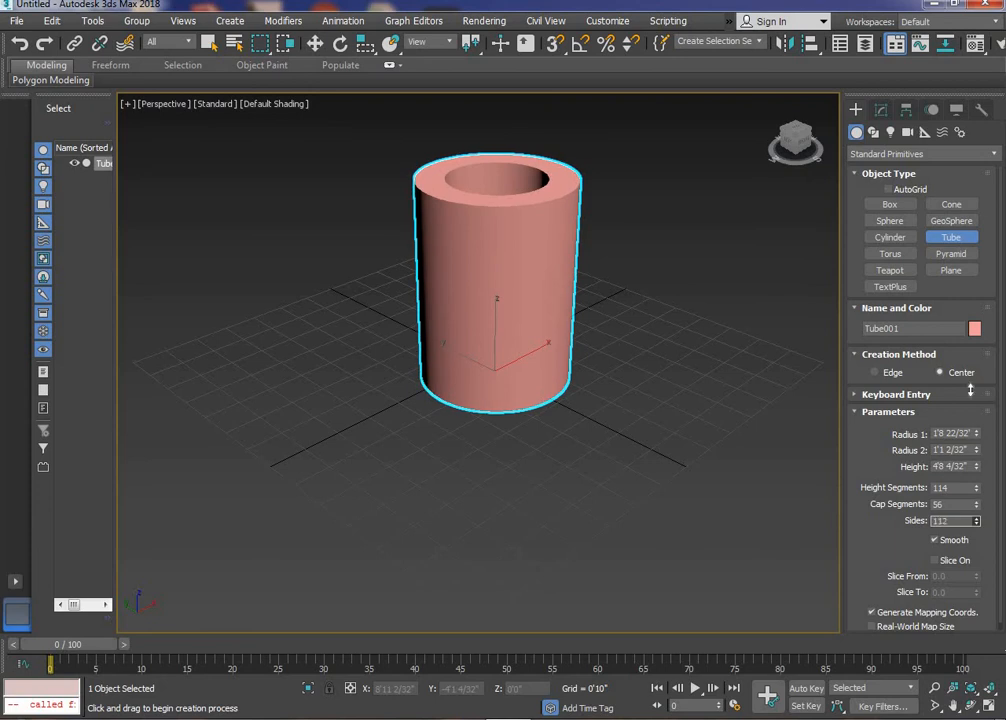
# - Apply the FFD(cyl) modifier to the tube
pyautogui.click(880, 109)
pyautogui.click(886, 160)
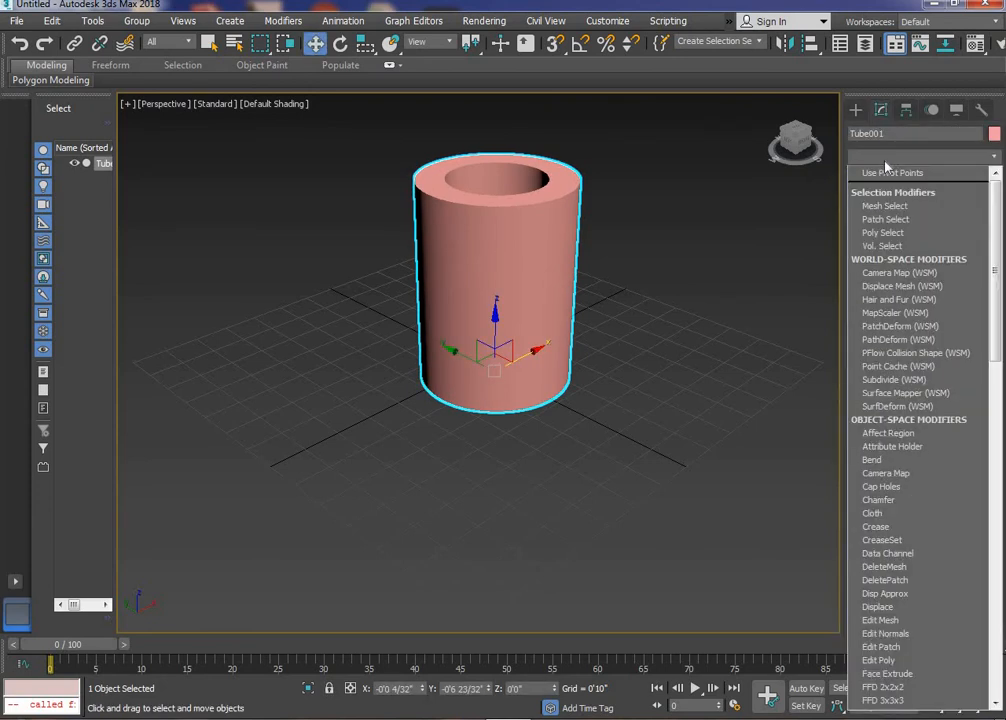
pyautogui.press('f')
pyautogui.press('f')
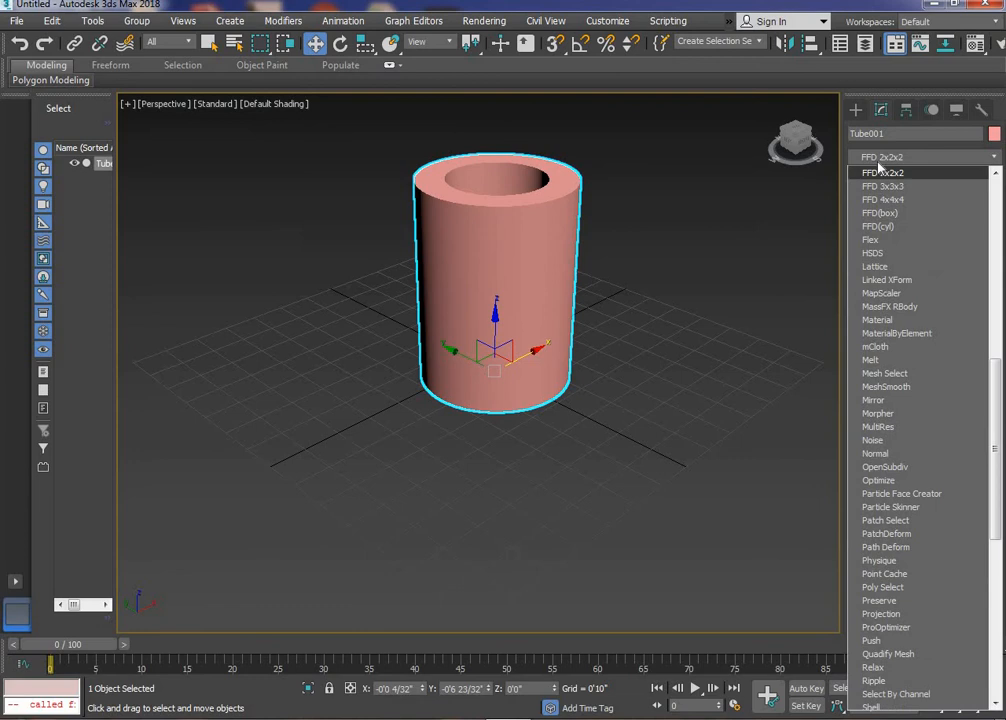
pyautogui.click(896, 228)
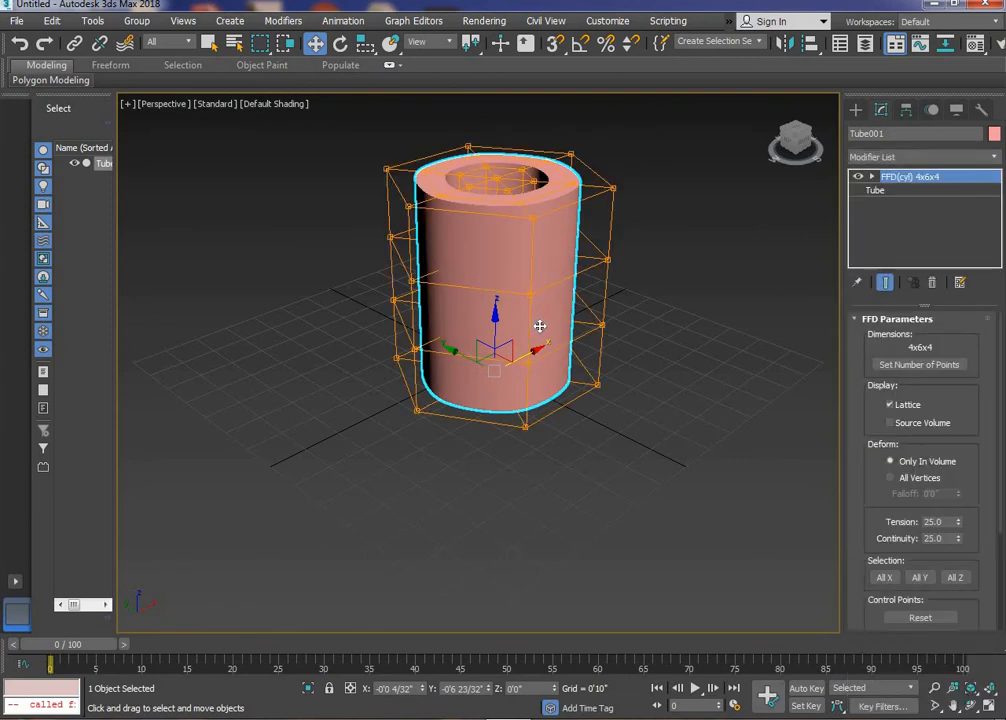
# - In the Left view, set the cylindrical FFD lattice's number of height points to 6
pyautogui.press('l')
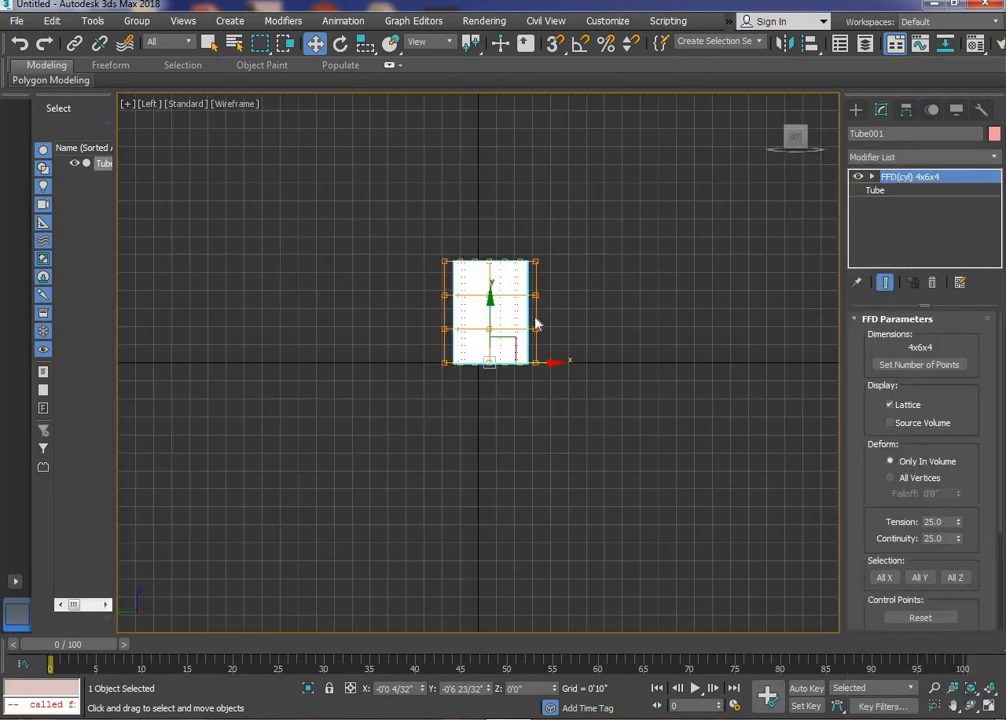
pyautogui.scroll(8, 505, 309)
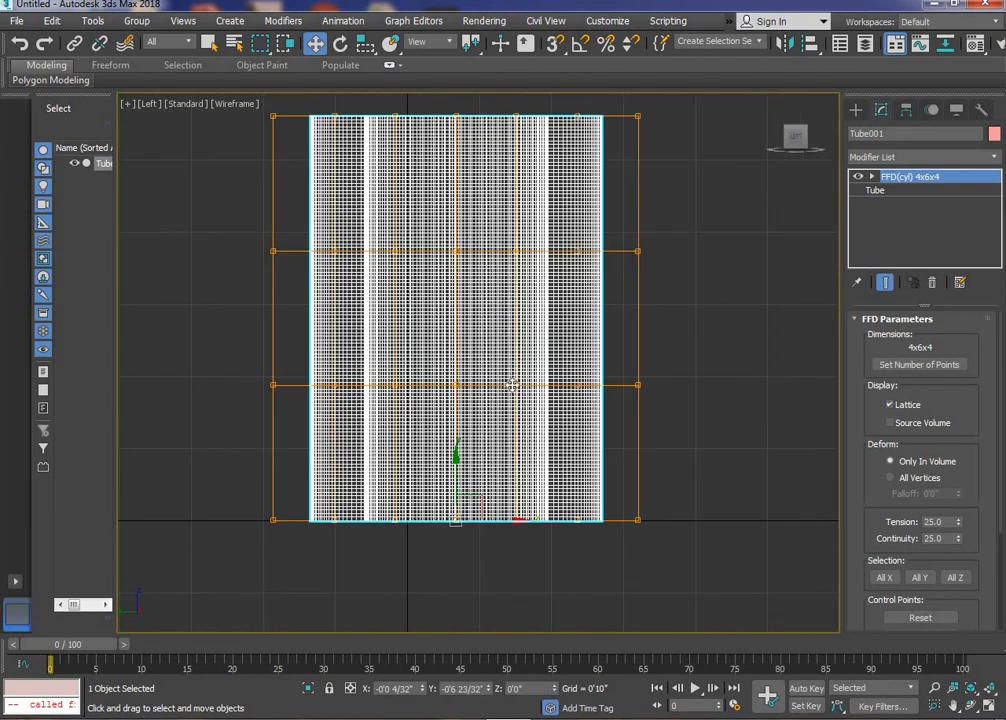
pyautogui.scroll(-4, 512, 386)
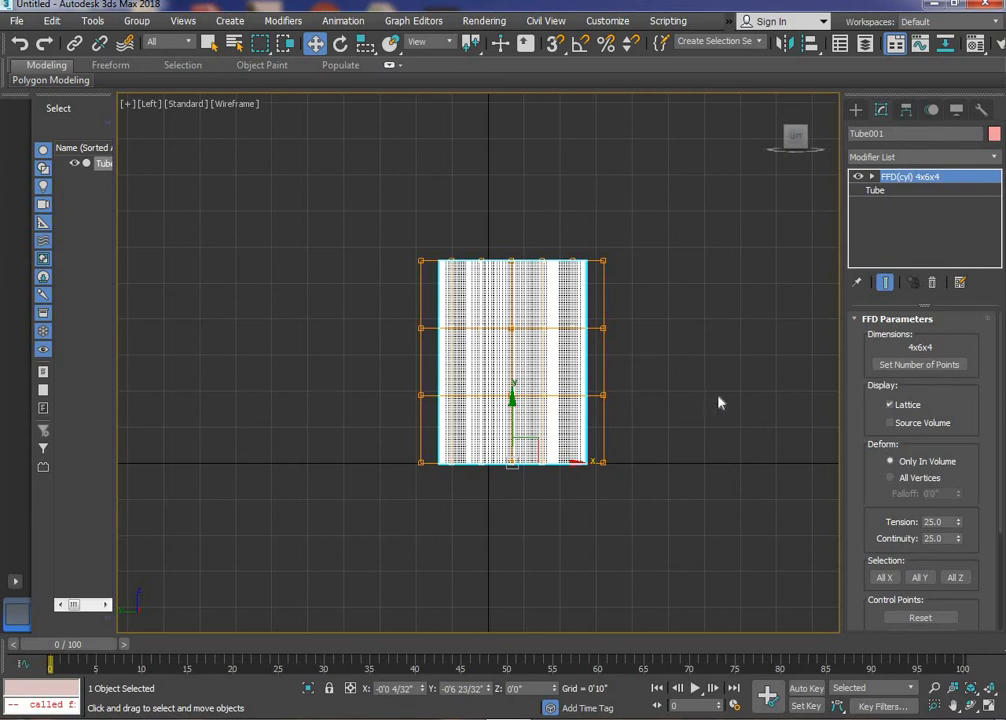
pyautogui.click(919, 364)
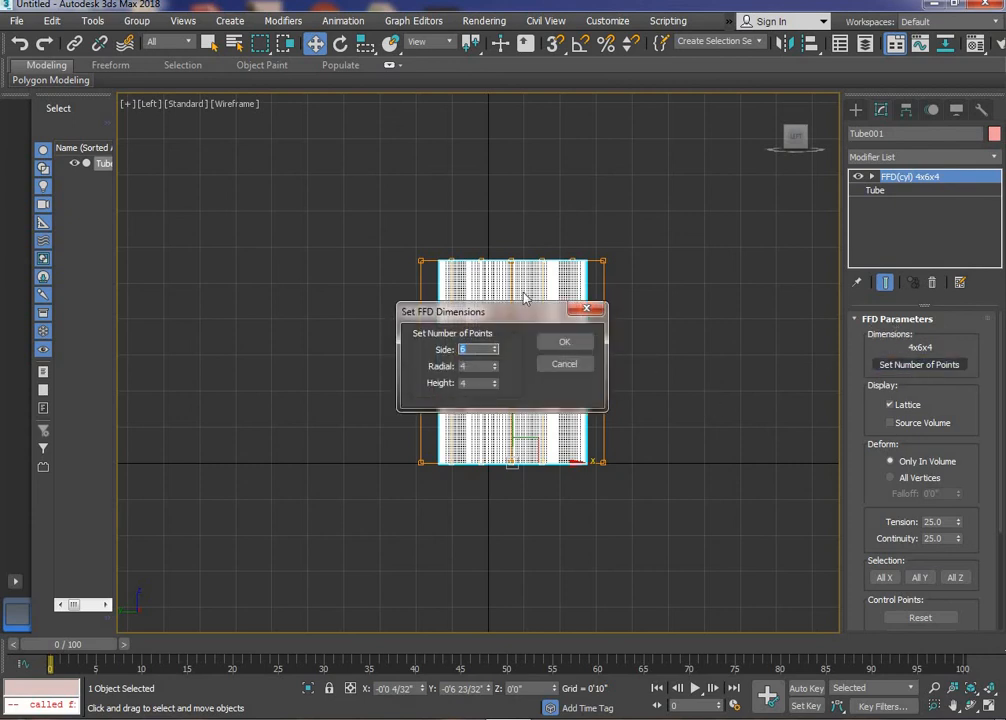
pyautogui.moveTo(524, 297); pyautogui.dragTo(752, 297)
pyautogui.doubleClick(703, 383)
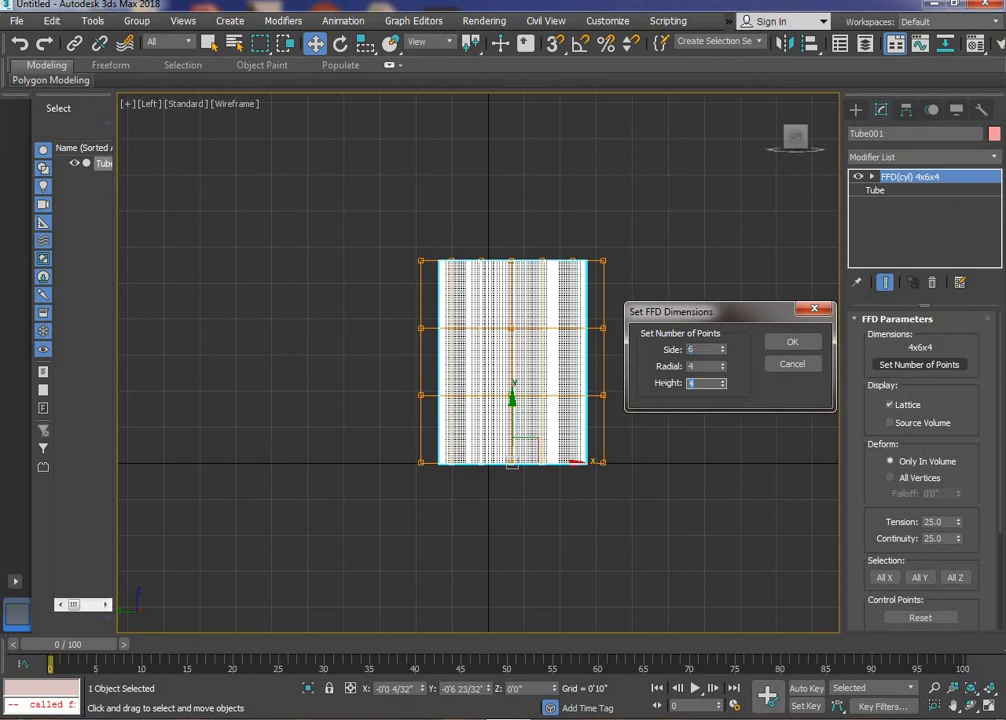
pyautogui.click(791, 342)
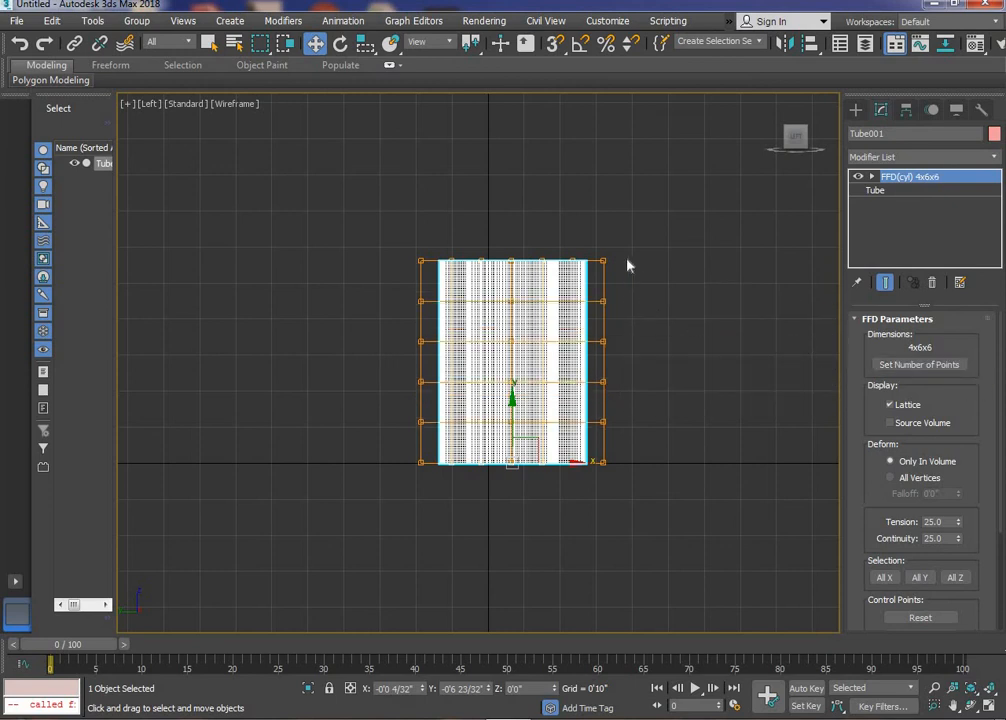
# - Scale the lattice's top row of control points outward into a flared rim and the second row inward to form a neck
pyautogui.click(872, 176)
pyautogui.click(915, 192)
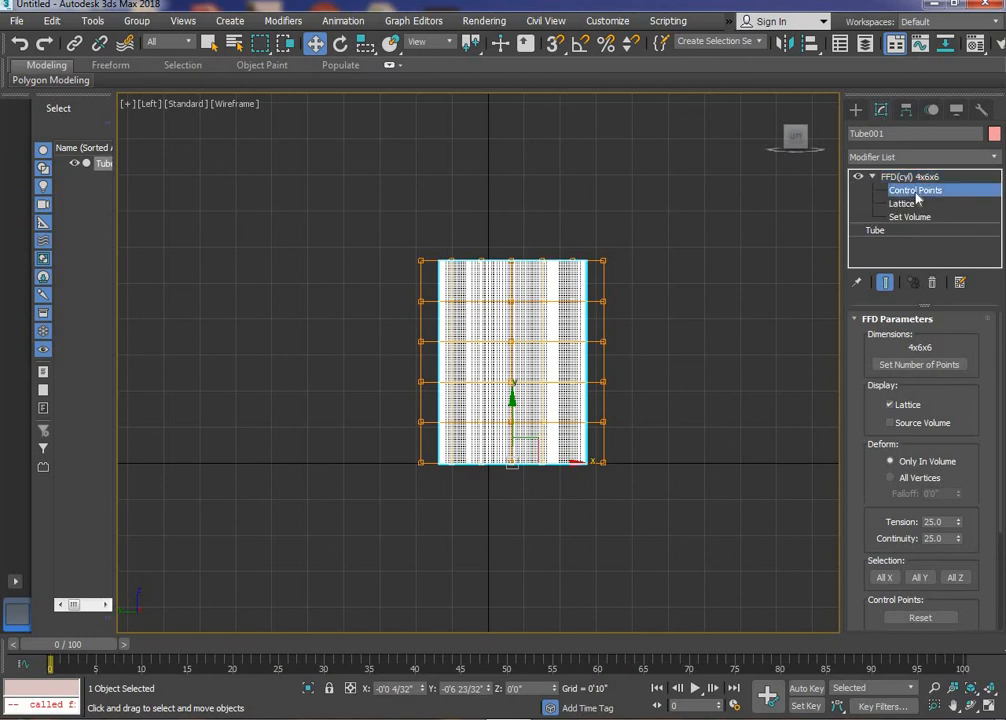
pyautogui.moveTo(636, 239); pyautogui.dragTo(364, 288)
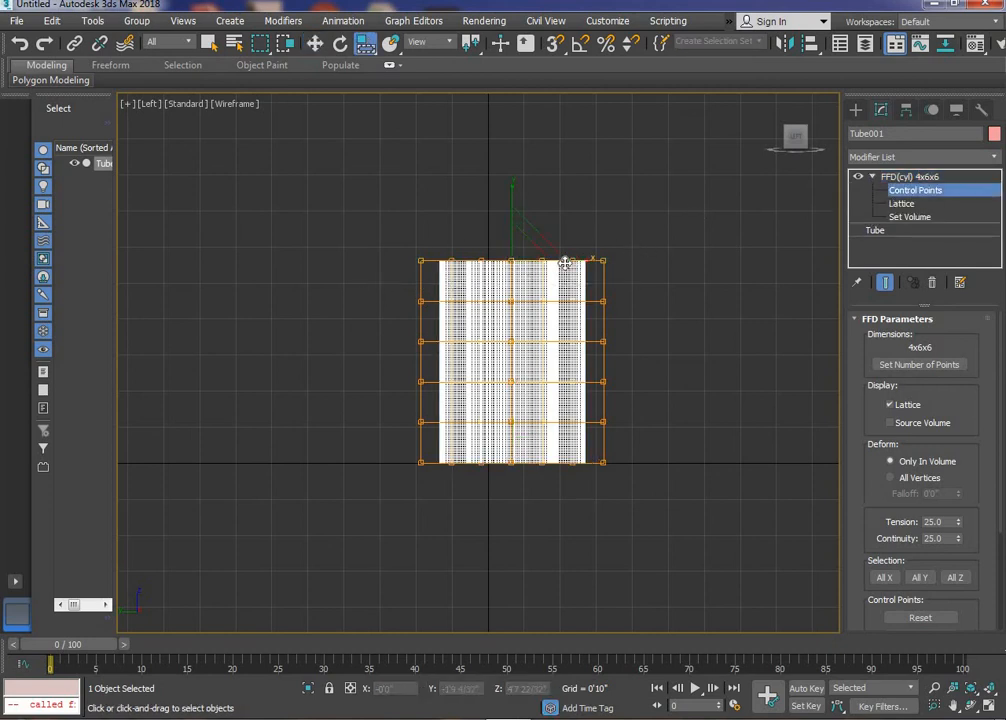
pyautogui.press('r')
pyautogui.moveTo(575, 262); pyautogui.dragTo(576, 302)
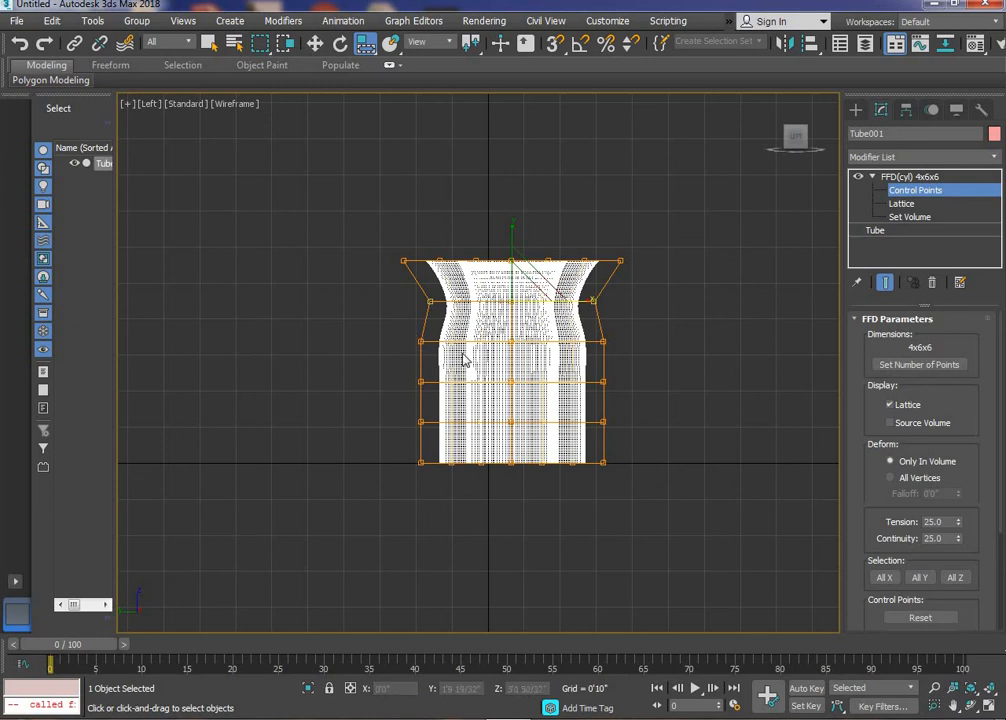
# - Scale the third, fourth and fifth rows of control points outward to form the vase belly, widest at the fourth row
pyautogui.moveTo(409, 330); pyautogui.dragTo(596, 342)
pyautogui.moveTo(400, 376); pyautogui.dragTo(590, 381)
pyautogui.moveTo(406, 414); pyautogui.dragTo(640, 442)
pyautogui.moveTo(582, 422)
pyautogui.mouseDown()
pyautogui.moveTo(604, 422)
pyautogui.moveTo(593, 423)
pyautogui.mouseUp()
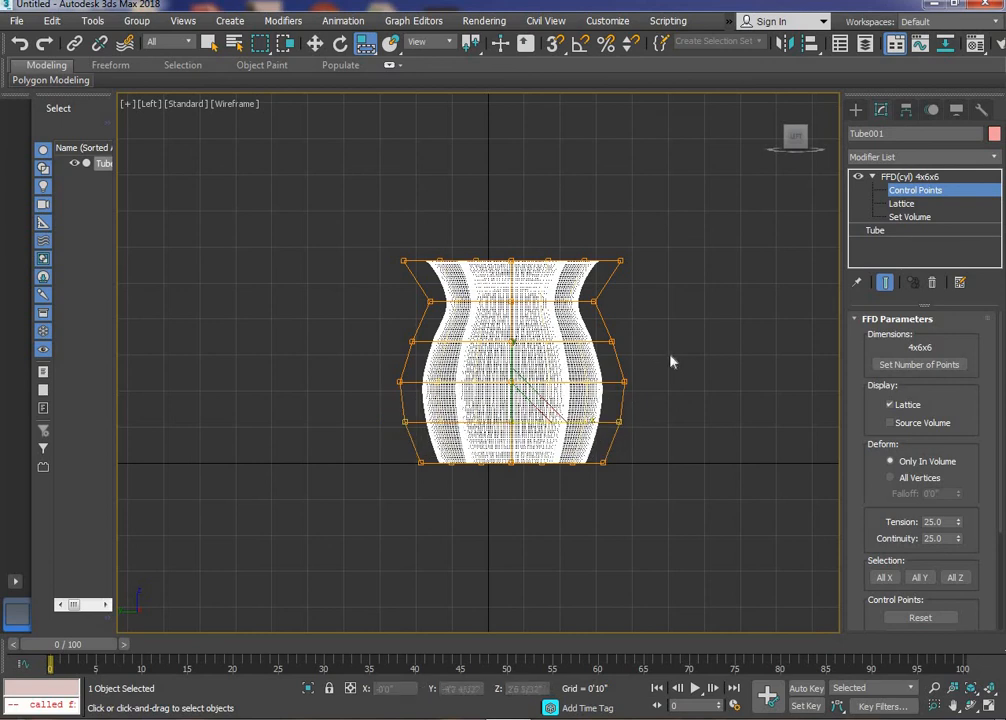
pyautogui.moveTo(669, 353); pyautogui.dragTo(366, 397)
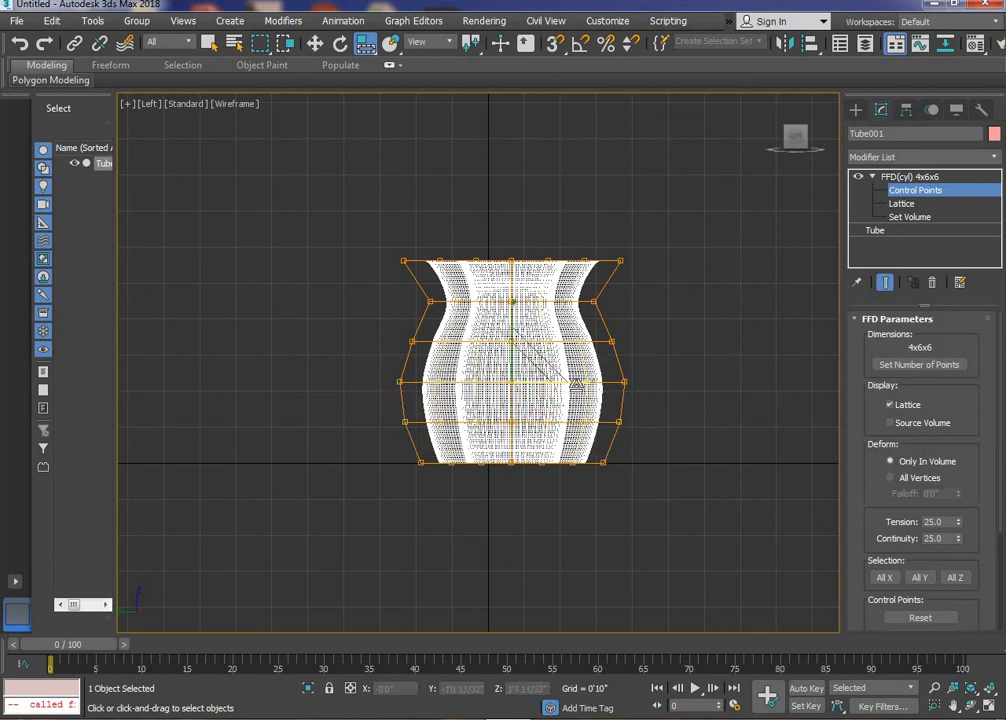
pyautogui.moveTo(550, 376); pyautogui.dragTo(581, 385)
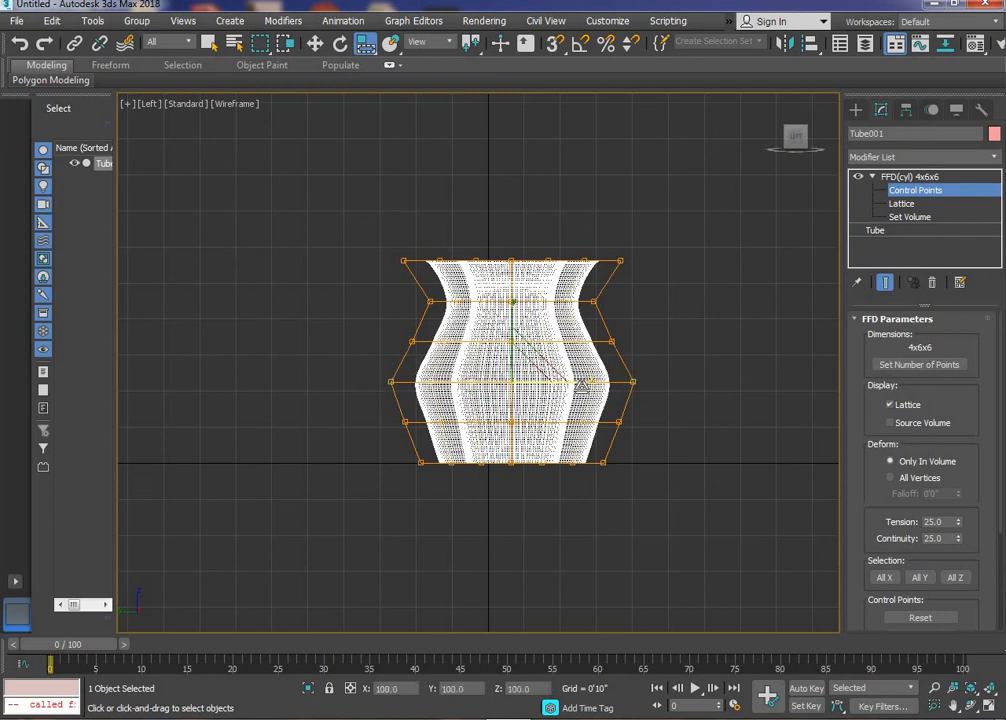
# - Finish control-point editing, deselect the vase, show it shaded in the Left view, and display the standard primitives for creation
pyautogui.click(743, 346)
pyautogui.click(919, 194)
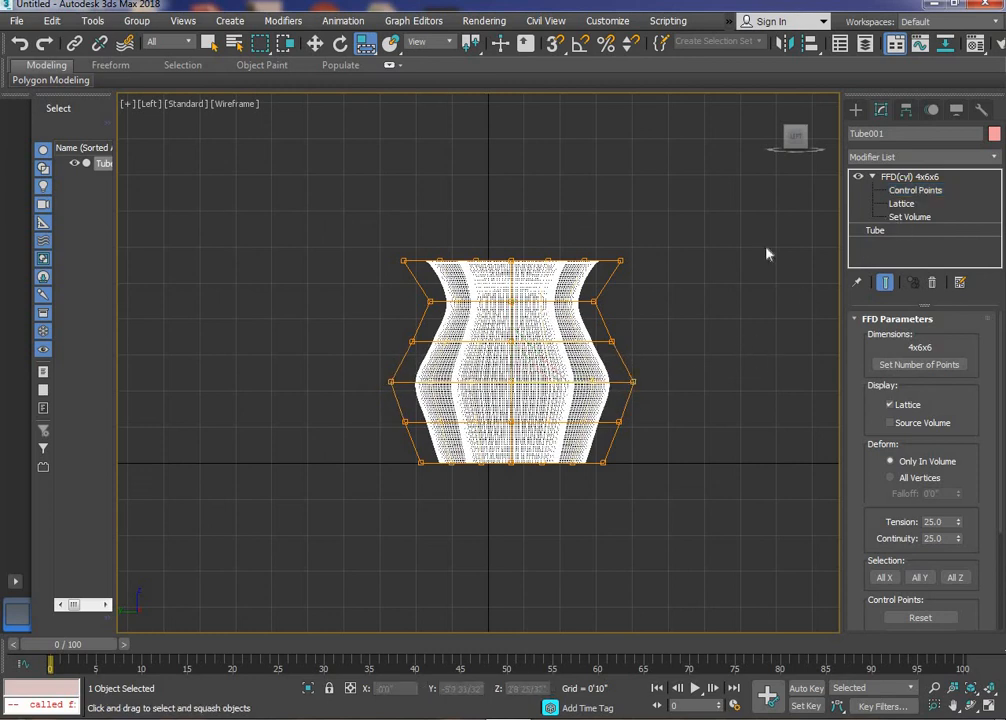
pyautogui.click(701, 277)
pyautogui.scroll(-2, 658, 381)
pyautogui.moveTo(658, 381)
pyautogui.mouseDown(button='middle')
pyautogui.moveTo(664, 365)
pyautogui.moveTo(685, 406)
pyautogui.mouseUp(button='middle')
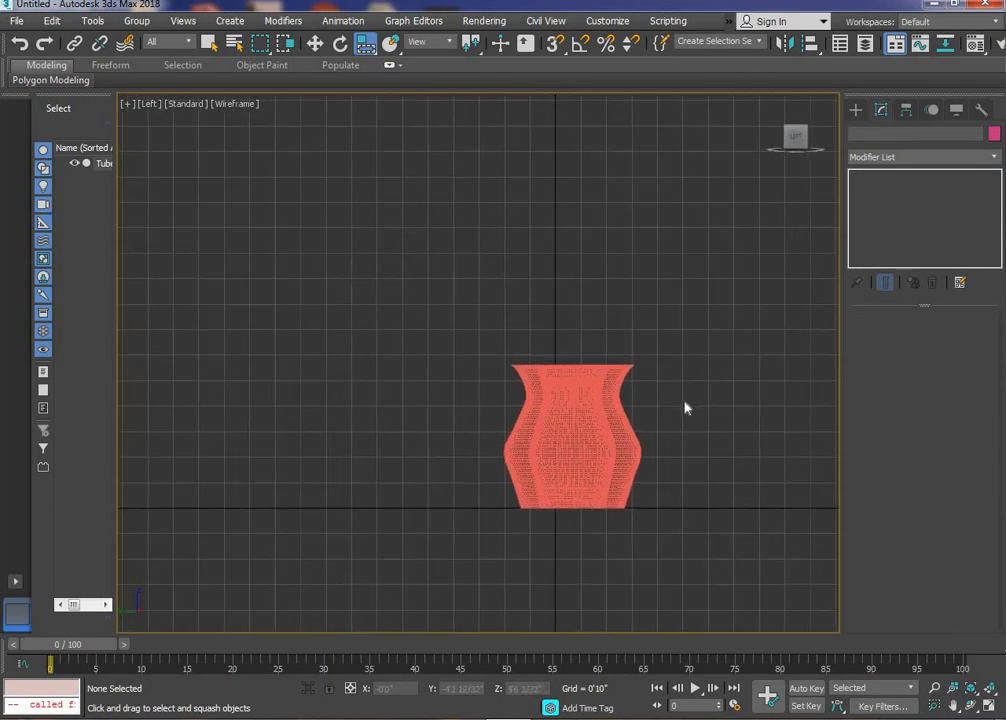
pyautogui.press('F3')
pyautogui.scroll(2, 582, 436)
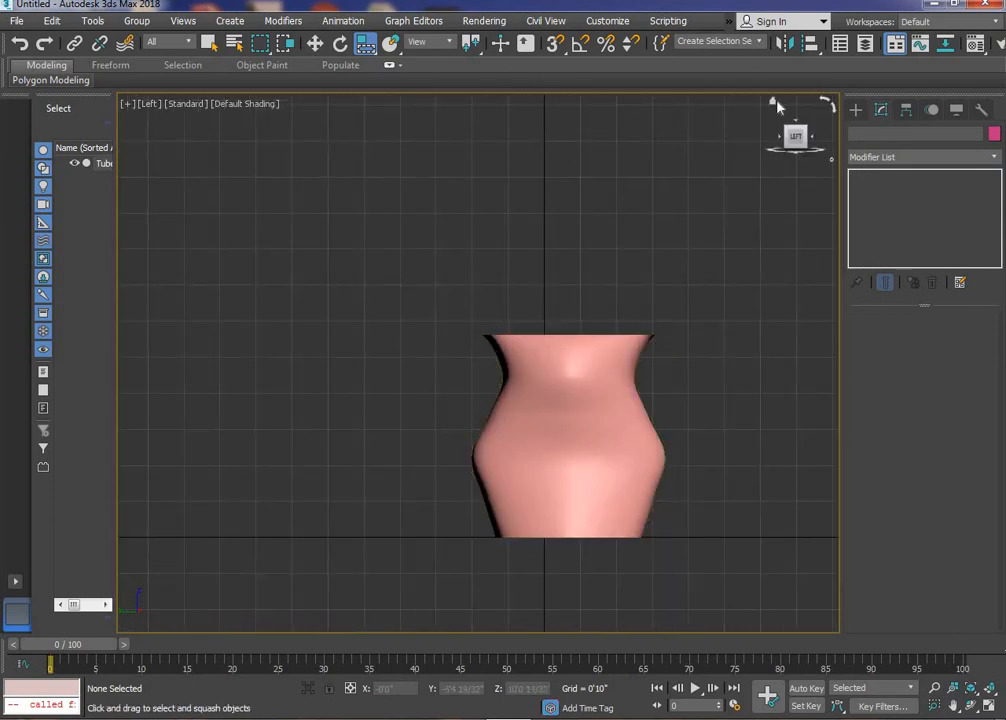
pyautogui.click(856, 109)
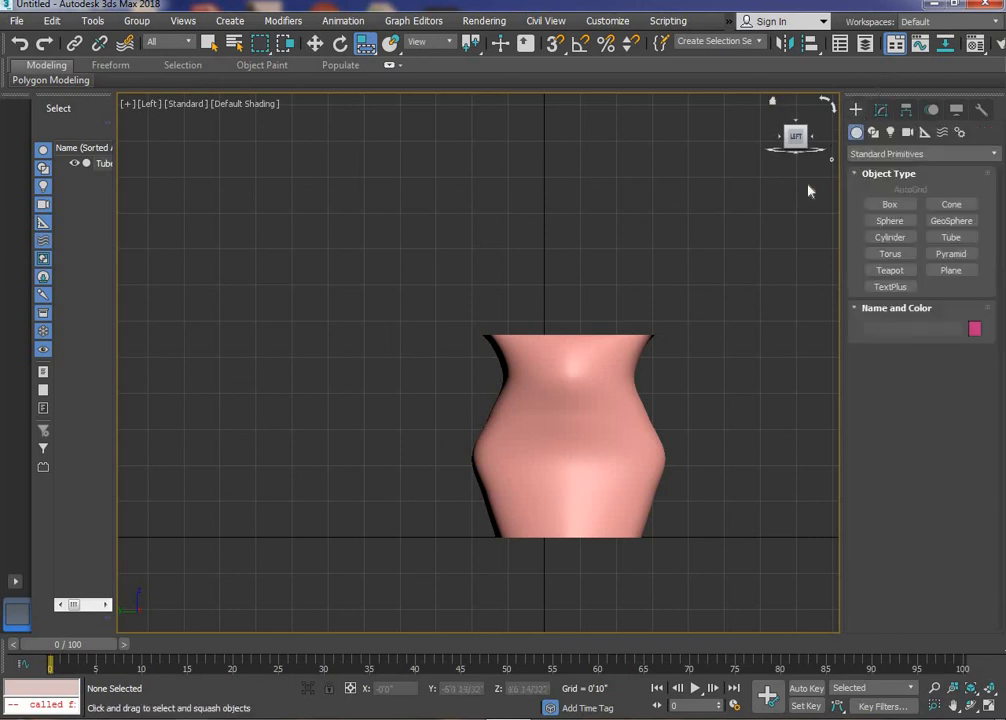